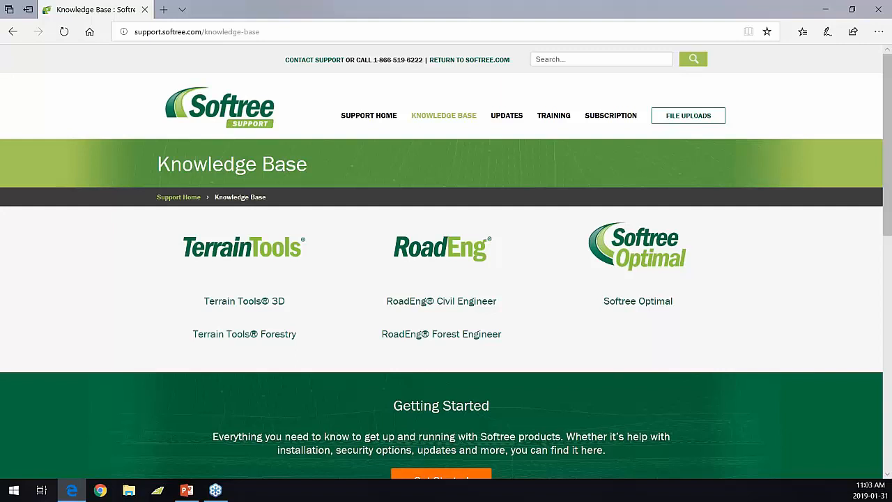
Step: Go to the Location Module support articles on the Softree Support site
{"action": "scroll", "coordinate": [430, 288], "scroll_direction": "down", "scroll_amount": 4}
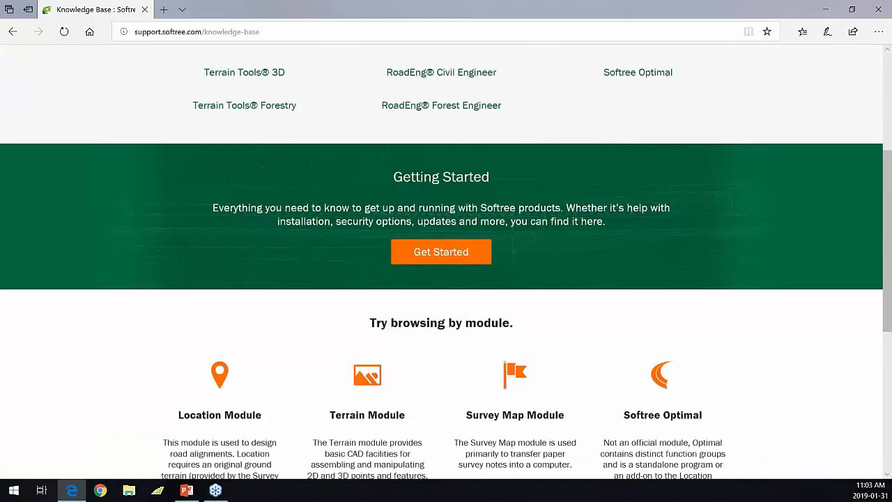
{"action": "scroll", "coordinate": [271, 293], "scroll_direction": "down", "scroll_amount": 1}
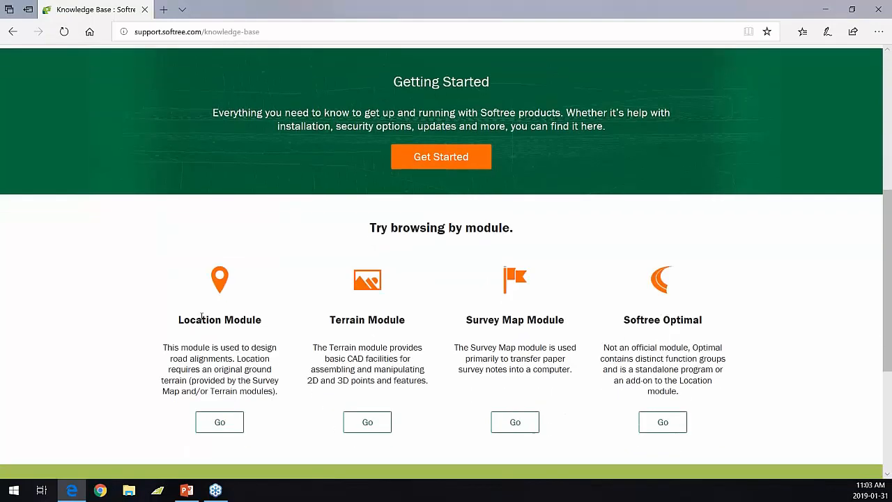
{"action": "left_click", "coordinate": [223, 423]}
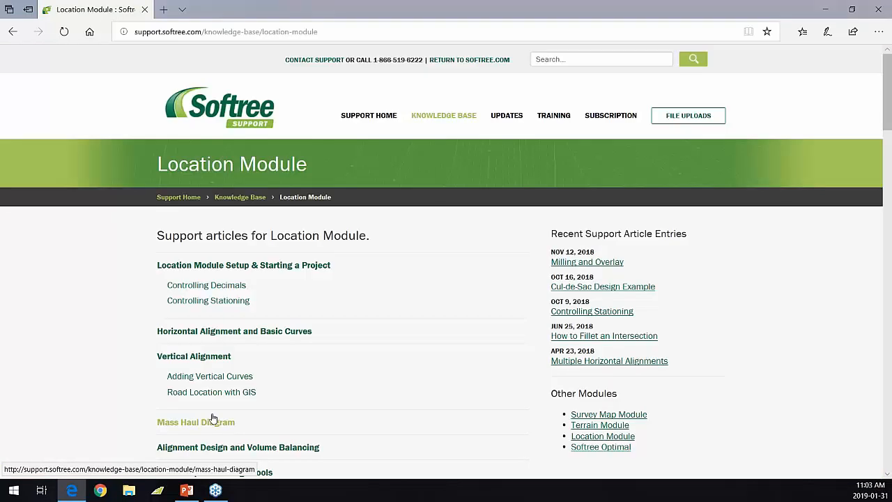
Step: Open the Templates knowledge-base article and scroll through its topics
{"action": "scroll", "coordinate": [237, 372], "scroll_direction": "down", "scroll_amount": 8}
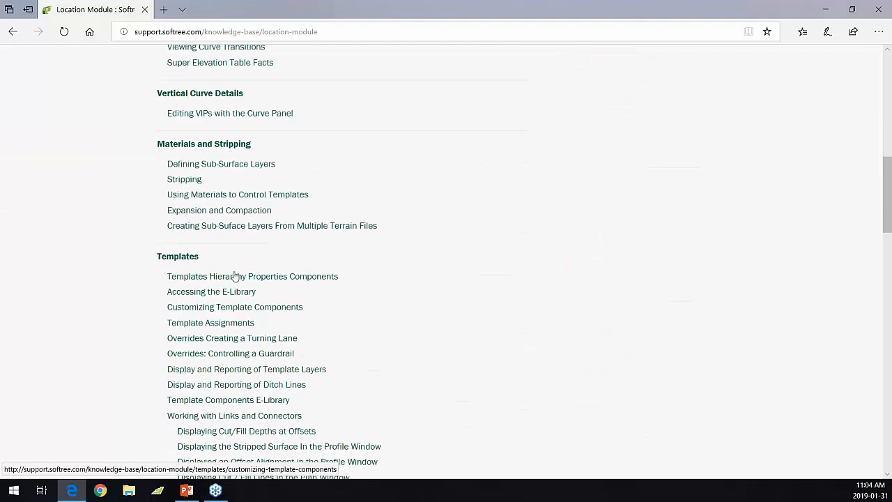
{"action": "left_click", "coordinate": [168, 260]}
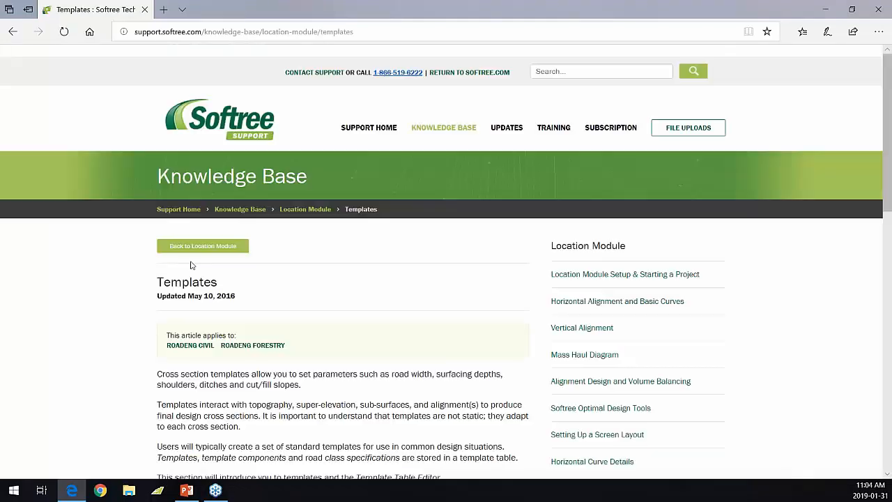
{"action": "scroll", "coordinate": [194, 267], "scroll_direction": "down", "scroll_amount": 4}
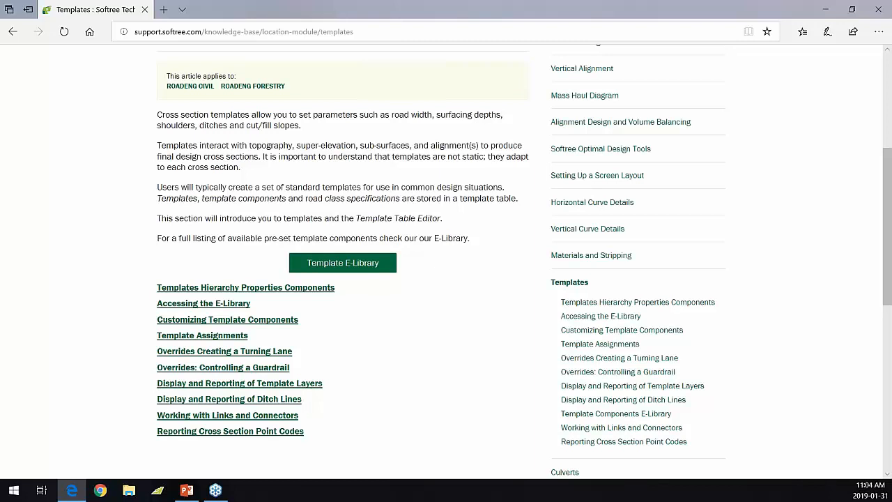
Step: Browse from the Template Components E-Library to the Roadway Components page
{"action": "left_click", "coordinate": [330, 268]}
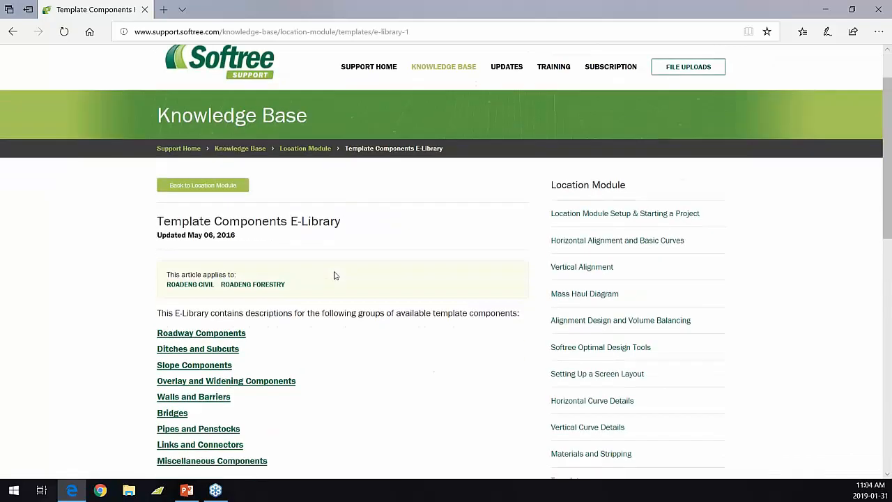
{"action": "scroll", "coordinate": [334, 275], "scroll_direction": "down", "scroll_amount": 4}
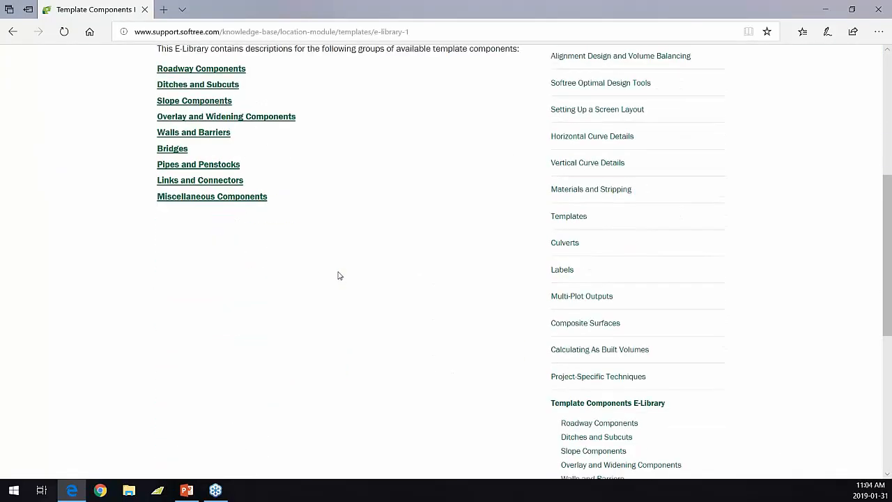
{"action": "scroll", "coordinate": [311, 277], "scroll_direction": "down", "scroll_amount": 1}
{"action": "scroll", "coordinate": [283, 275], "scroll_direction": "up", "scroll_amount": 2}
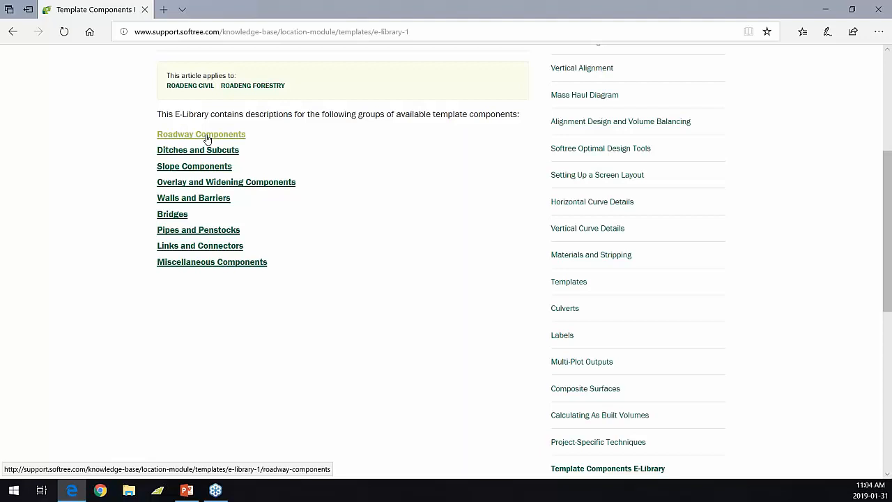
{"action": "left_click", "coordinate": [207, 139]}
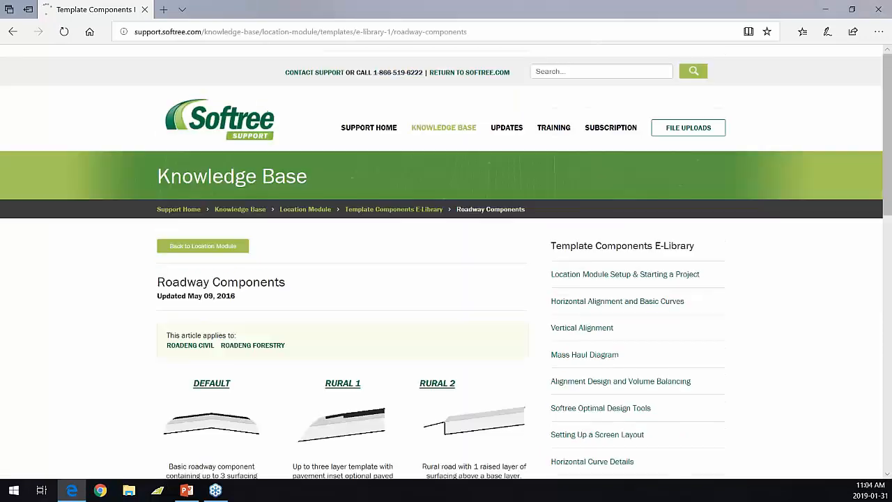
{"action": "scroll", "coordinate": [342, 231], "scroll_direction": "down", "scroll_amount": 5}
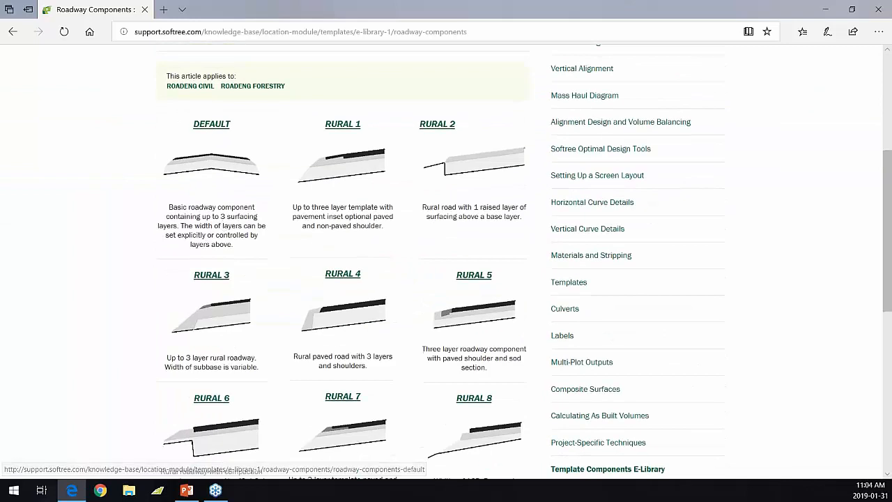
{"action": "scroll", "coordinate": [345, 209], "scroll_direction": "down", "scroll_amount": 5}
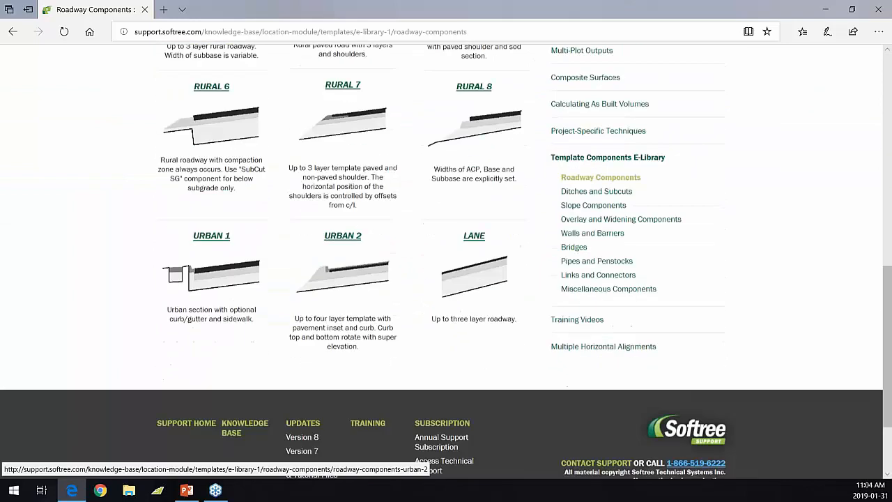
Step: Open the URBAN 2 article and read through its material assignments and parameters
{"action": "left_click", "coordinate": [350, 162]}
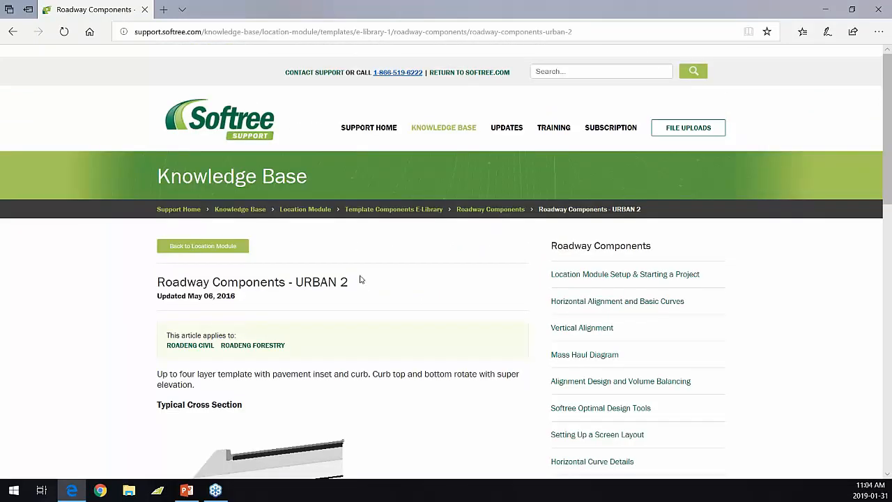
{"action": "scroll", "coordinate": [360, 279], "scroll_direction": "down", "scroll_amount": 1}
{"action": "scroll", "coordinate": [361, 279], "scroll_direction": "down", "scroll_amount": 2}
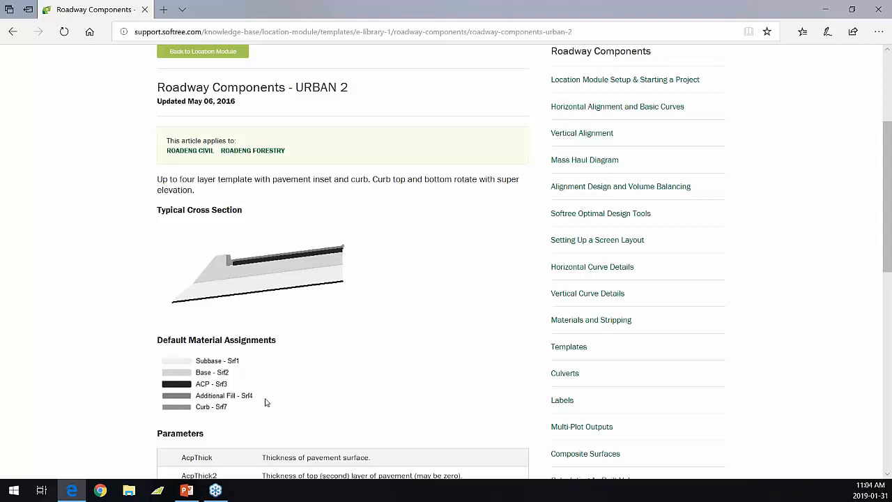
{"action": "scroll", "coordinate": [265, 400], "scroll_direction": "down", "scroll_amount": 2}
{"action": "scroll", "coordinate": [265, 400], "scroll_direction": "down", "scroll_amount": 3}
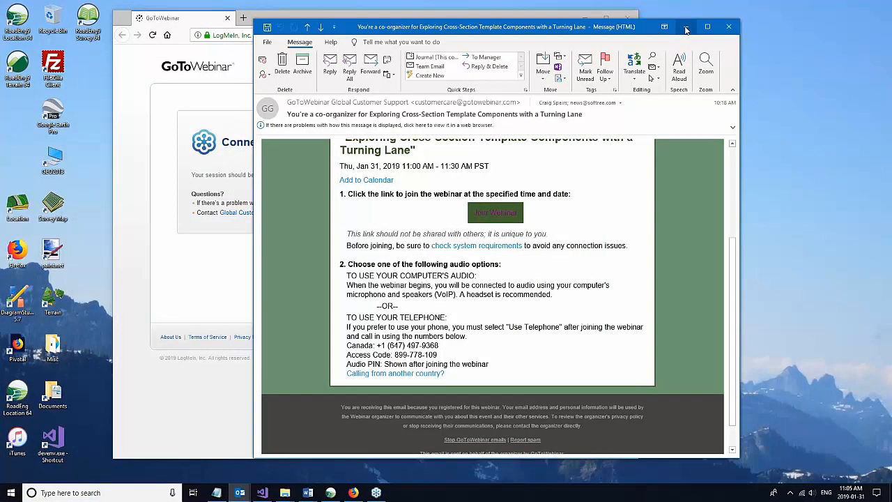
Step: Minimize the webinar e-mail and return to the RoadRealign.dsnx project in RoadEng Location
{"action": "left_click", "coordinate": [687, 27]}
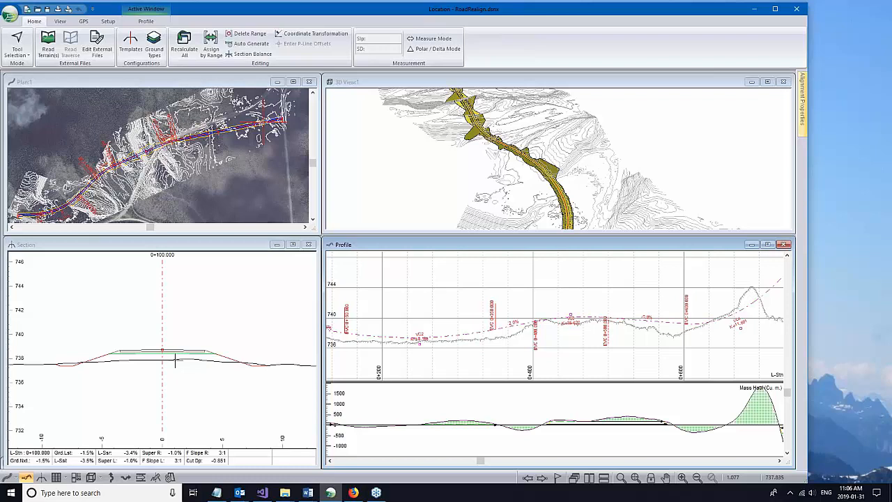
{"action": "mouse_move", "coordinate": [175, 361]}
Step: Open the Template Editor and preview the VAR, RUR and UB1 templates
{"action": "left_click", "coordinate": [131, 43]}
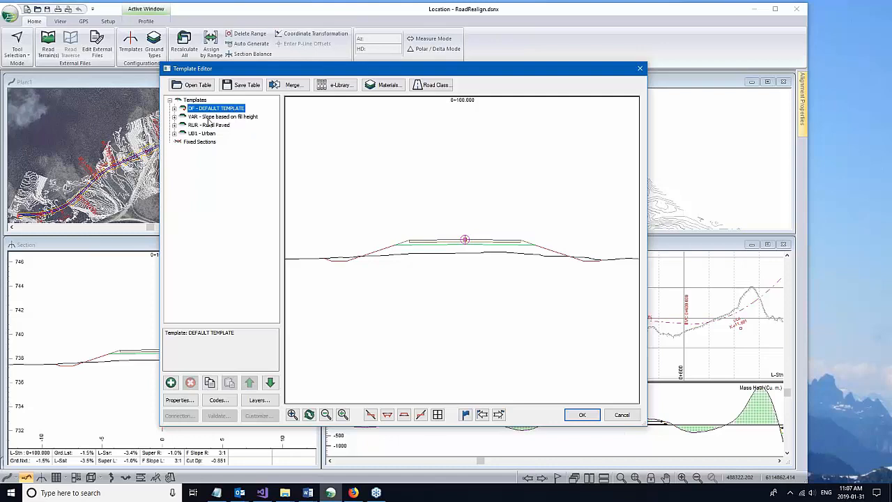
{"action": "left_click", "coordinate": [209, 118]}
{"action": "left_click", "coordinate": [208, 126]}
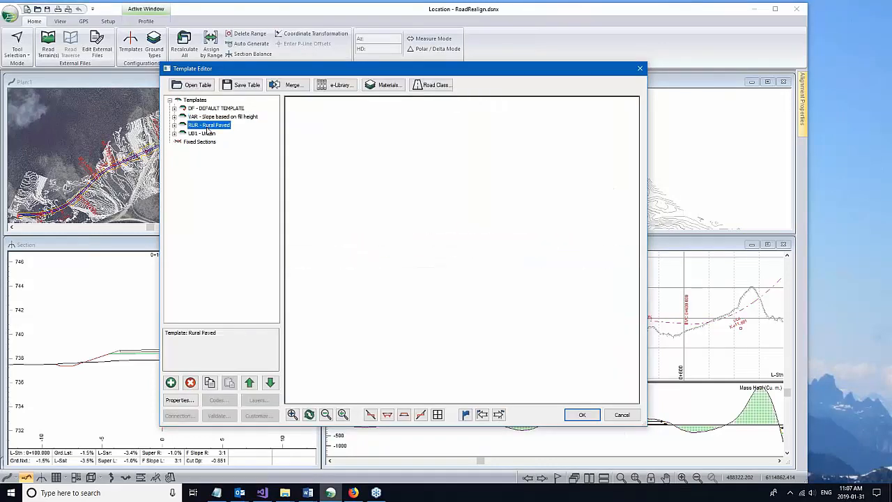
{"action": "left_click", "coordinate": [207, 133]}
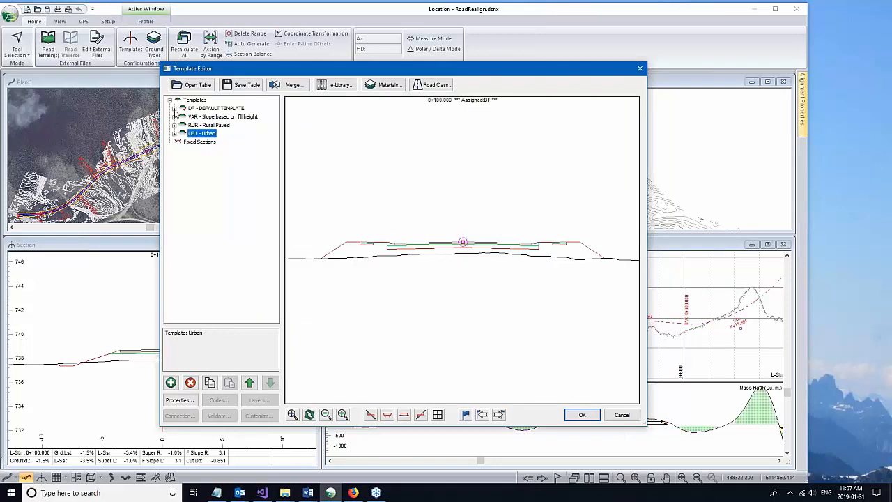
Step: Expand the DEFAULT TEMPLATE and inspect its Rural, Ditch I Standard and Slope Cut/Fill components
{"action": "left_click", "coordinate": [174, 109]}
{"action": "left_click", "coordinate": [204, 116]}
{"action": "left_click", "coordinate": [205, 124]}
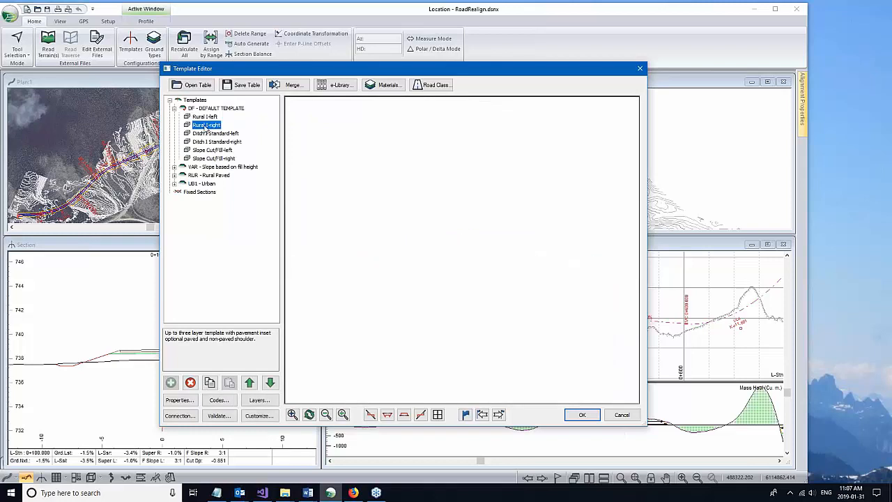
{"action": "left_click", "coordinate": [209, 133]}
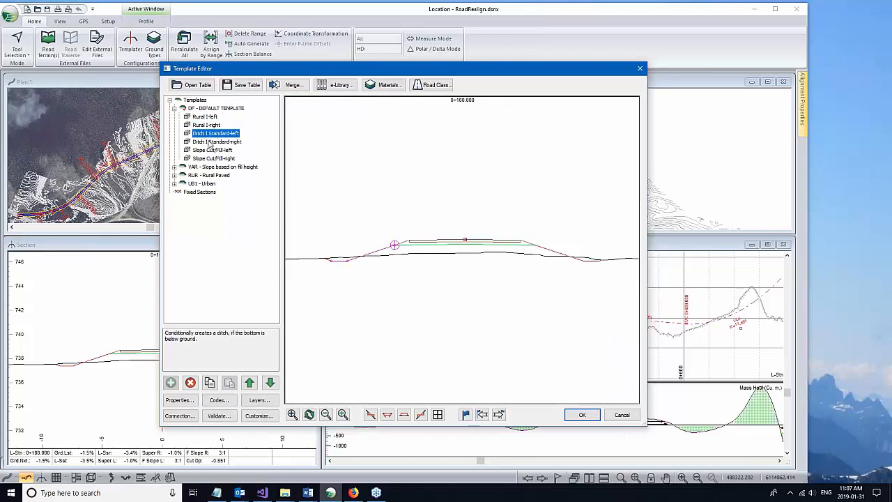
{"action": "left_click", "coordinate": [212, 142]}
{"action": "left_click", "coordinate": [213, 150]}
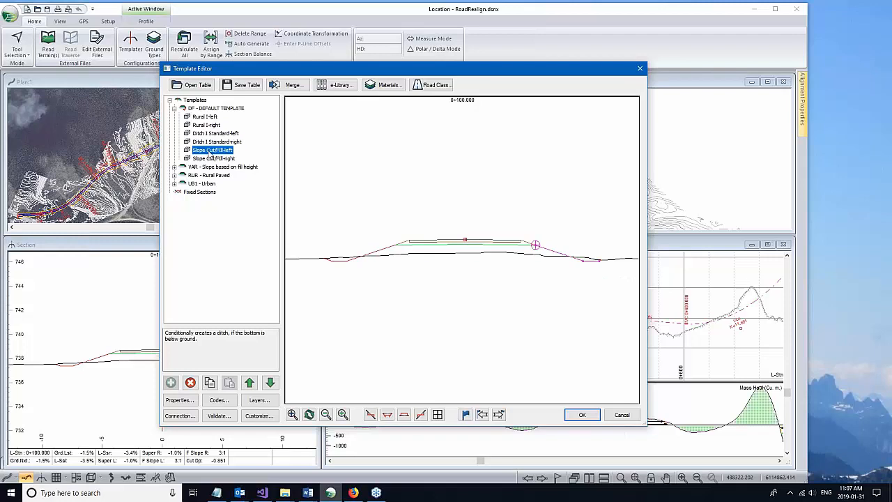
{"action": "left_click", "coordinate": [213, 158]}
Step: Expand the VAR and RUR templates, then open the DEFAULT TEMPLATE's properties
{"action": "left_click", "coordinate": [174, 166]}
{"action": "left_click", "coordinate": [203, 175]}
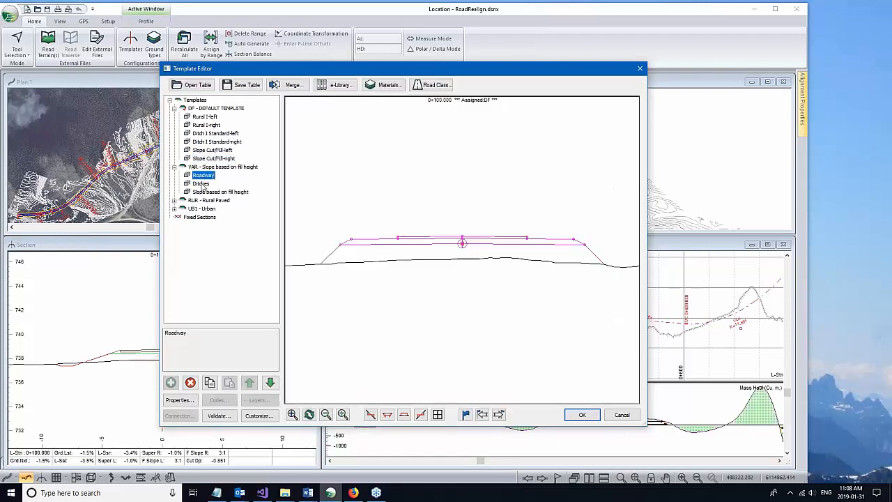
{"action": "left_click", "coordinate": [201, 184]}
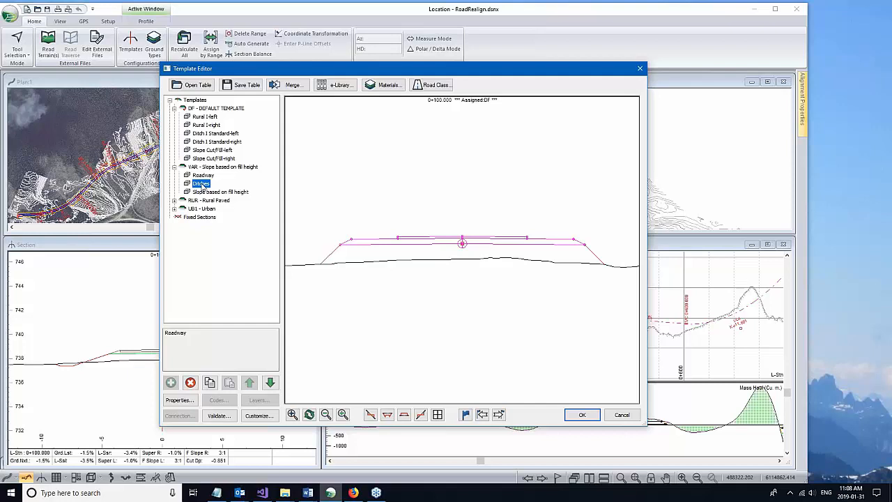
{"action": "double_click", "coordinate": [203, 201]}
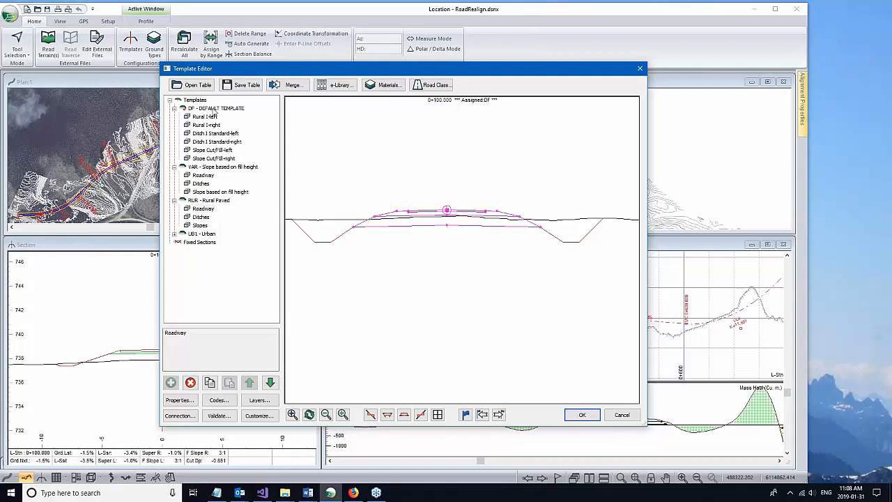
{"action": "left_click", "coordinate": [214, 111]}
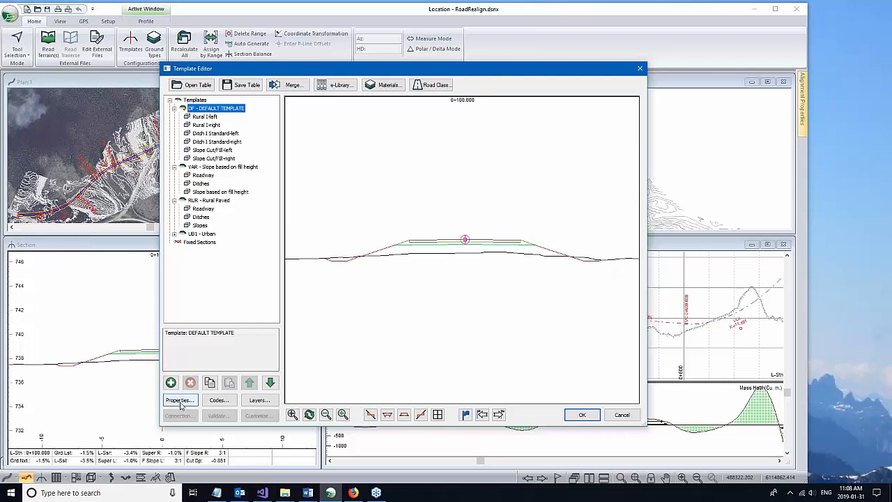
{"action": "left_click", "coordinate": [180, 401]}
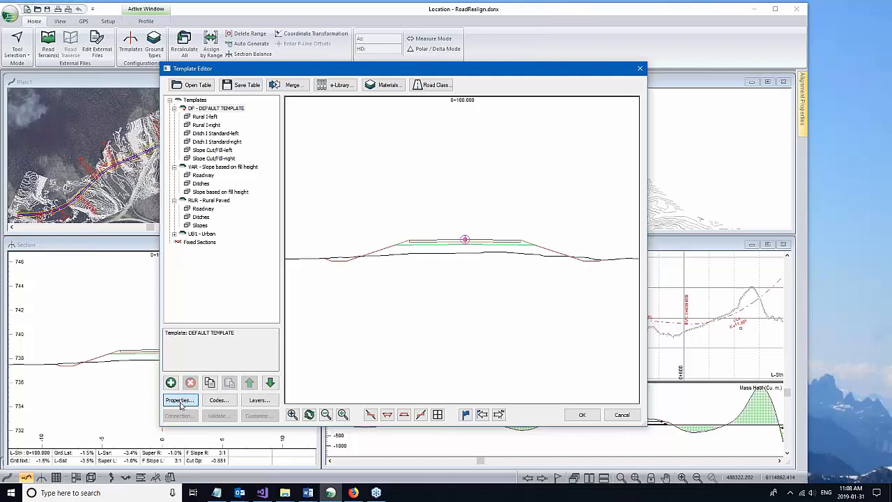
Step: Review the DEFAULT template's crown-matching and slope probe settings, close unchanged, and reselect the template
{"action": "left_click", "coordinate": [180, 401]}
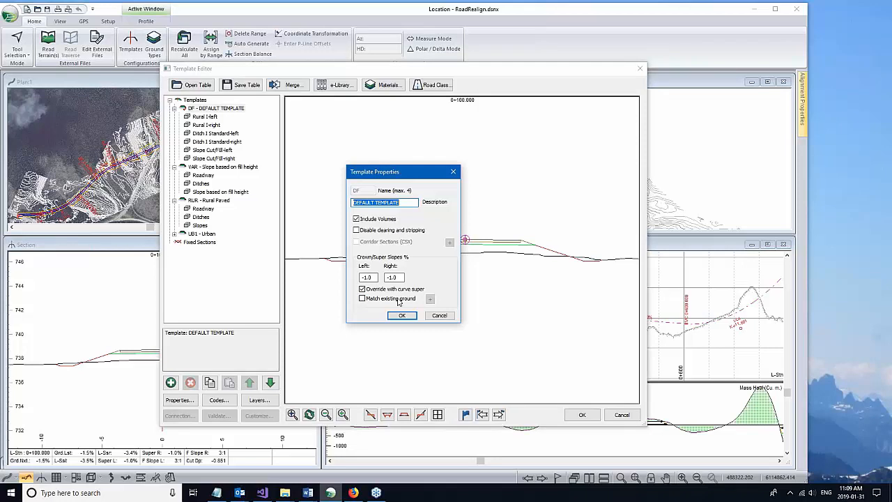
{"action": "left_click", "coordinate": [380, 301]}
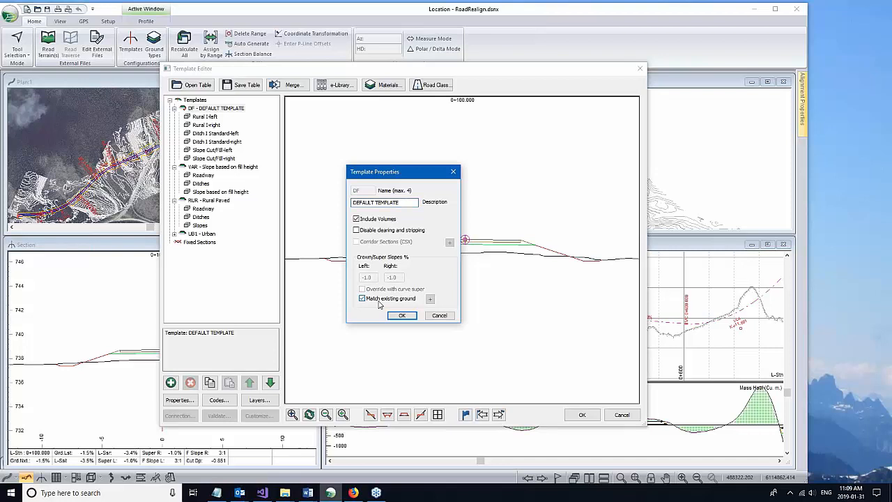
{"action": "left_click", "coordinate": [430, 300]}
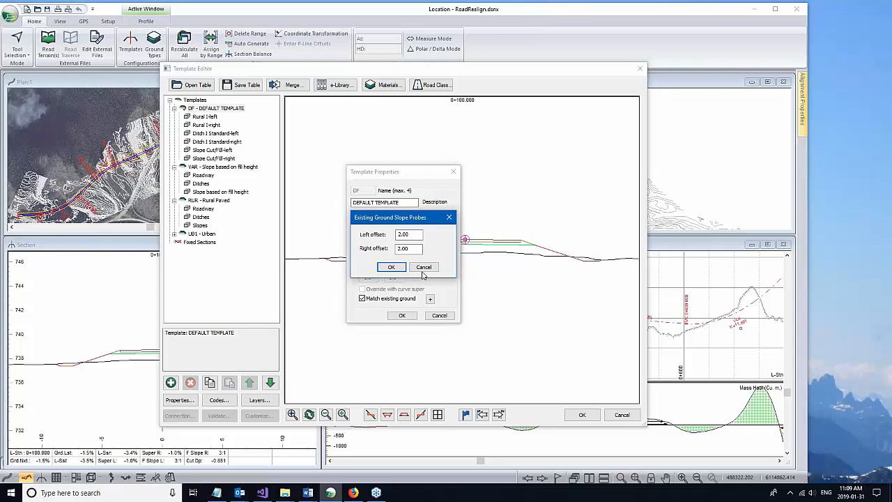
{"action": "left_click", "coordinate": [422, 270]}
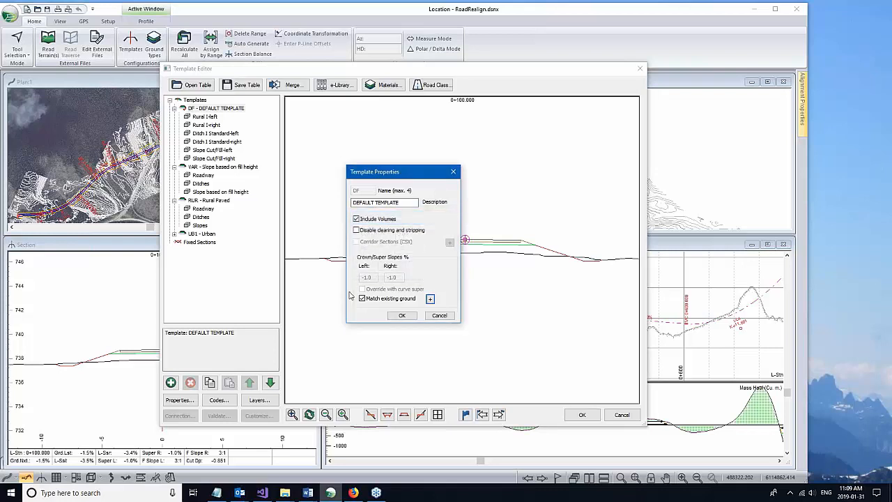
{"action": "key", "text": "Escape"}
{"action": "left_click", "coordinate": [223, 110]}
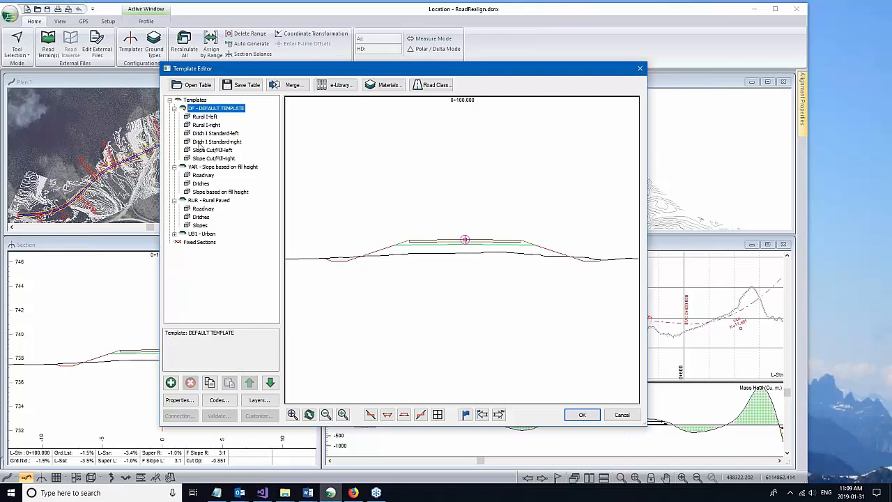
Step: Compare Rural I-left with VAR's Roadway component, then open Rural I-left's properties
{"action": "left_click", "coordinate": [211, 117]}
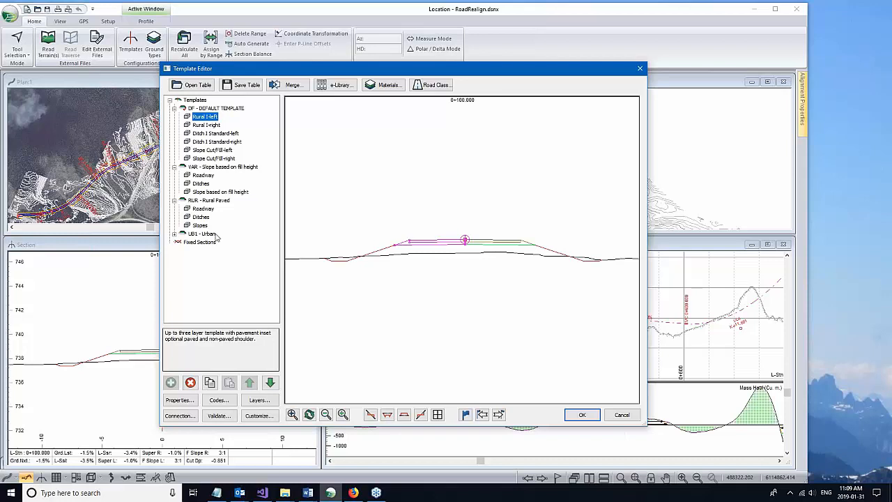
{"action": "left_click", "coordinate": [208, 167]}
{"action": "left_click", "coordinate": [203, 176]}
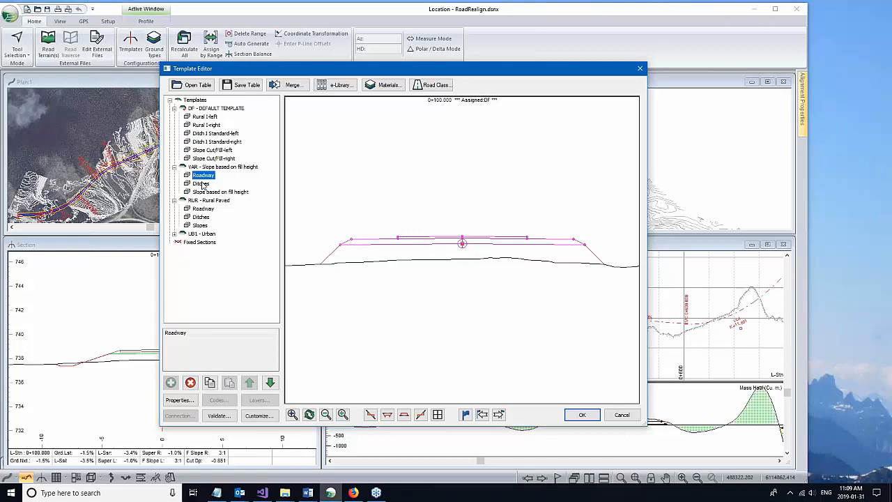
{"action": "left_click", "coordinate": [212, 118]}
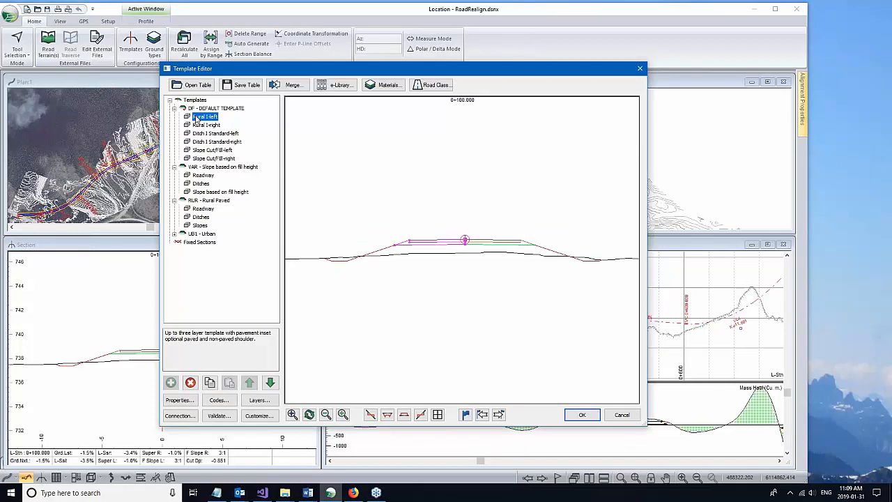
{"action": "left_click", "coordinate": [178, 400]}
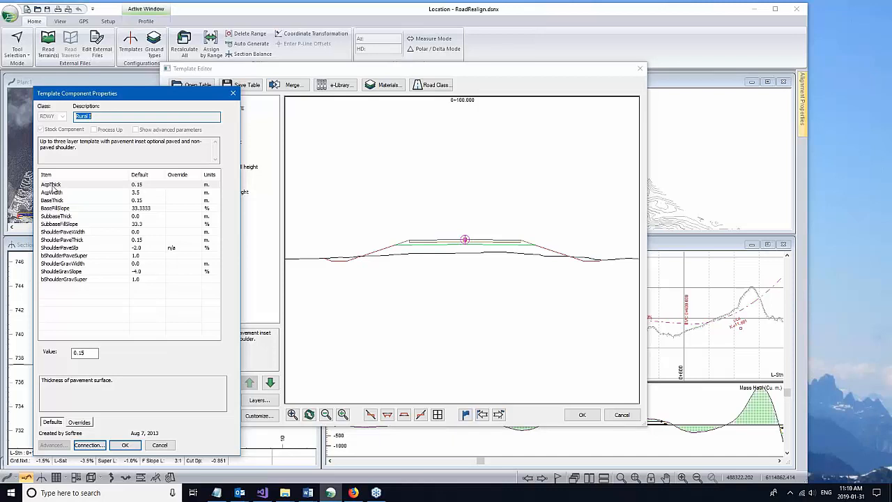
{"action": "left_click", "coordinate": [53, 186]}
{"action": "left_click", "coordinate": [56, 201]}
{"action": "left_click", "coordinate": [56, 209]}
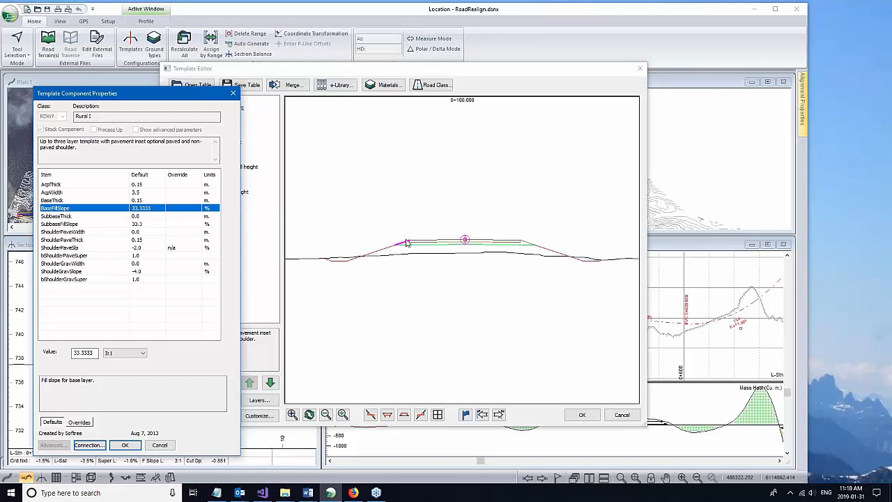
{"action": "left_click", "coordinate": [66, 216]}
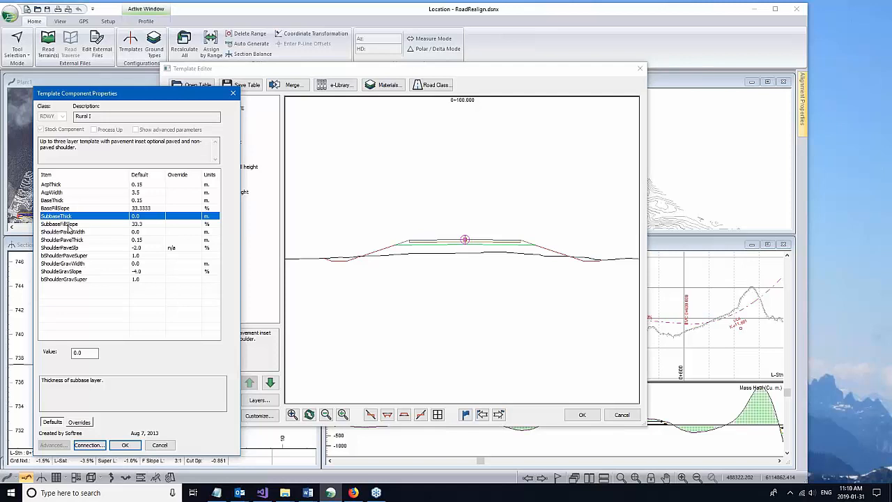
{"action": "left_click", "coordinate": [63, 224]}
{"action": "type", "text": ".5"}
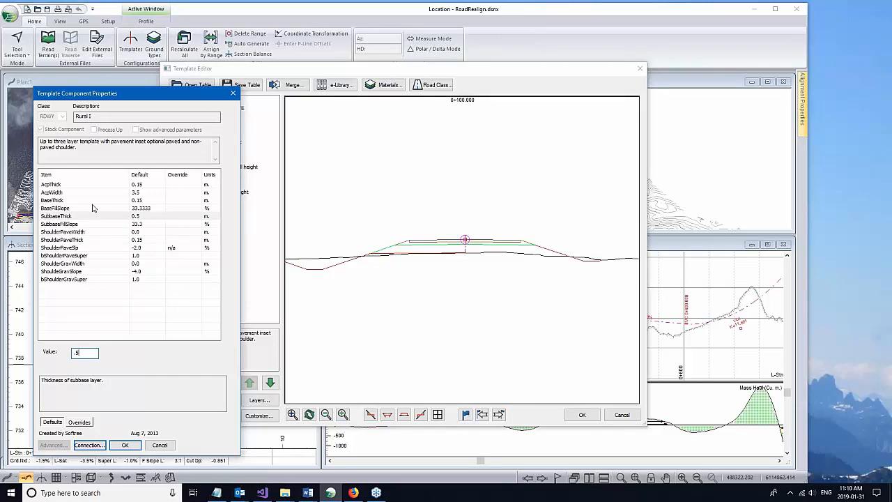
{"action": "left_click", "coordinate": [56, 217]}
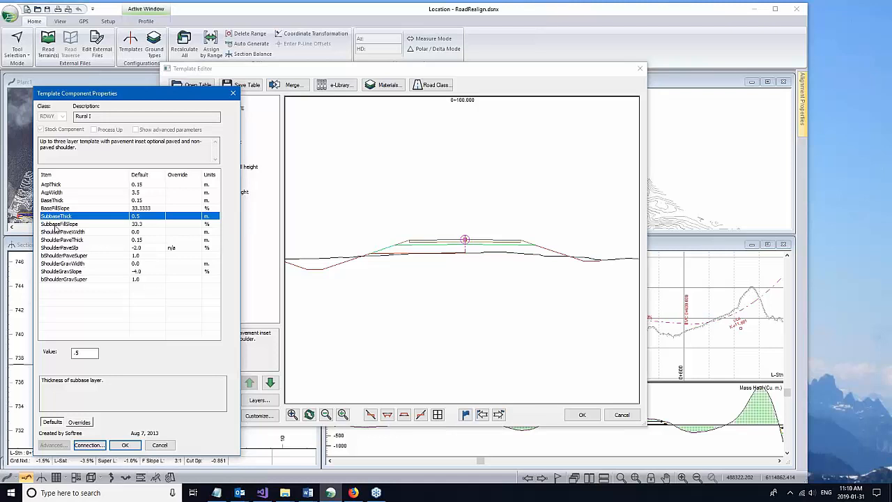
{"action": "left_click", "coordinate": [58, 231]}
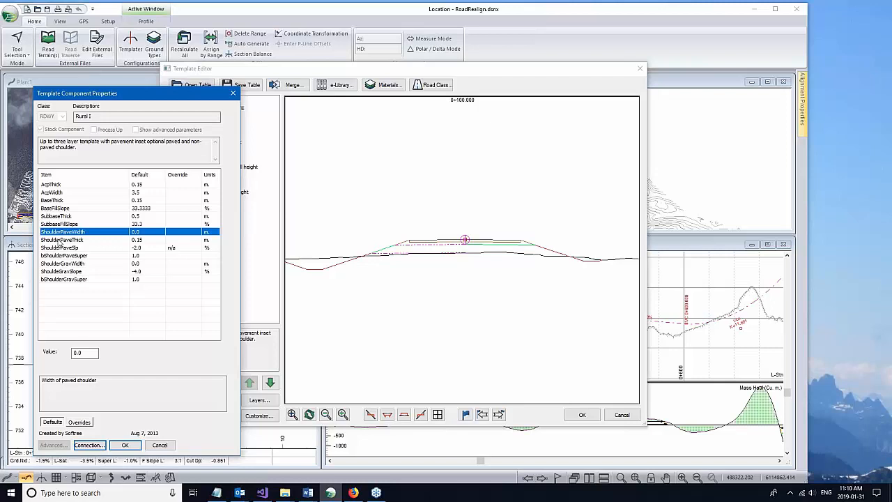
{"action": "left_click", "coordinate": [59, 242]}
{"action": "left_click", "coordinate": [59, 249]}
{"action": "left_click", "coordinate": [46, 257]}
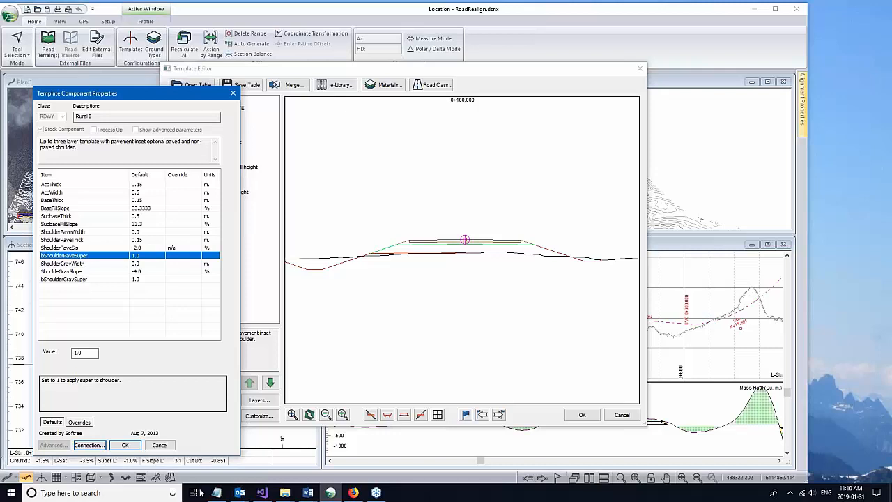
{"action": "left_click", "coordinate": [160, 445]}
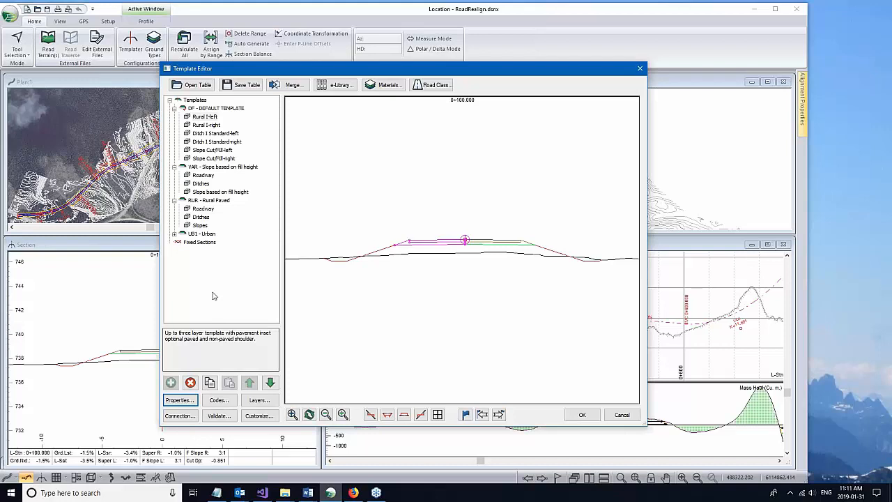
Step: Load the online e-Library, accepting all component folders
{"action": "left_click", "coordinate": [336, 85]}
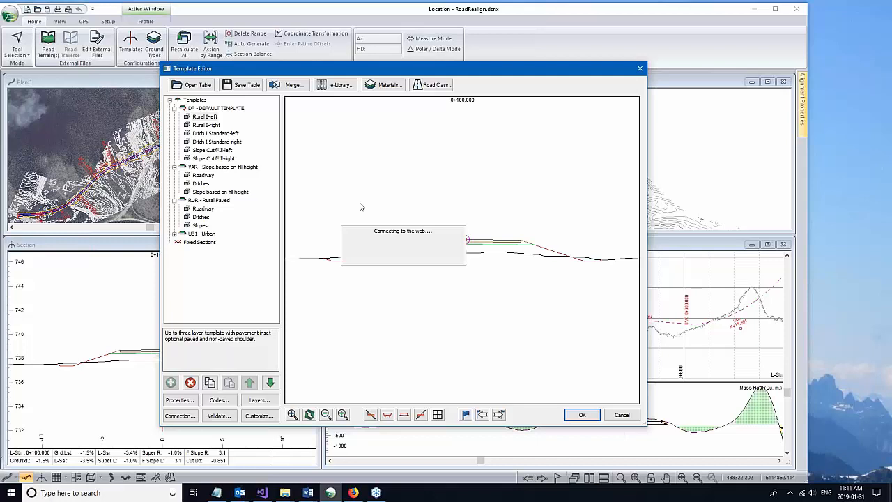
{"action": "left_click", "coordinate": [472, 203]}
{"action": "left_click", "coordinate": [472, 287]}
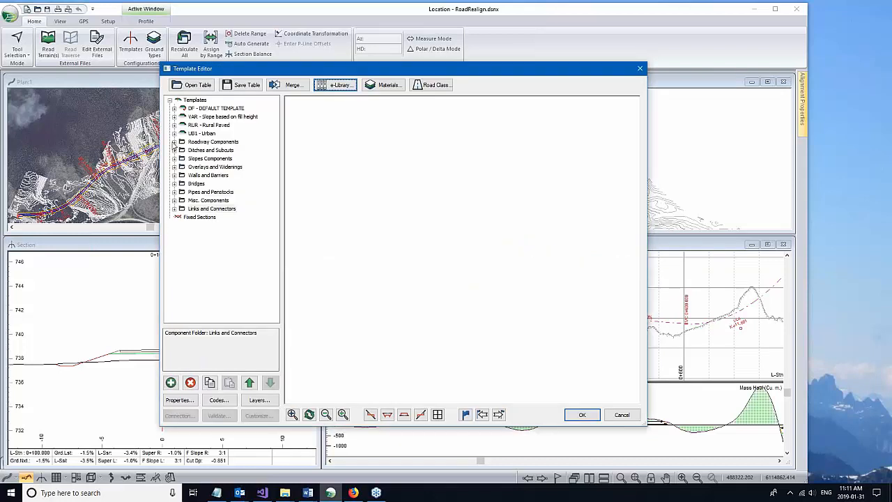
Step: Preview the Rural III–XI and Urban I roadway components, then return to DF - DEFAULT TEMPLATE
{"action": "left_click", "coordinate": [174, 142]}
{"action": "left_click", "coordinate": [211, 168]}
{"action": "left_click", "coordinate": [210, 185]}
{"action": "left_click", "coordinate": [211, 192]}
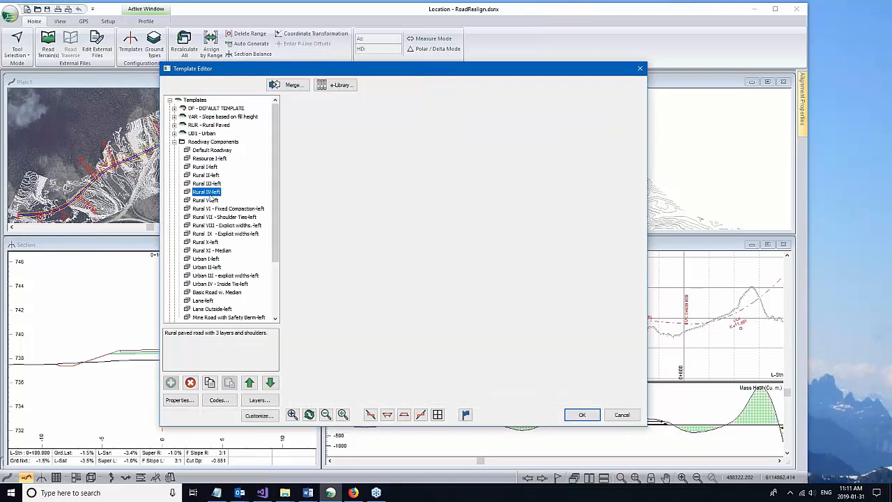
{"action": "left_click", "coordinate": [212, 201]}
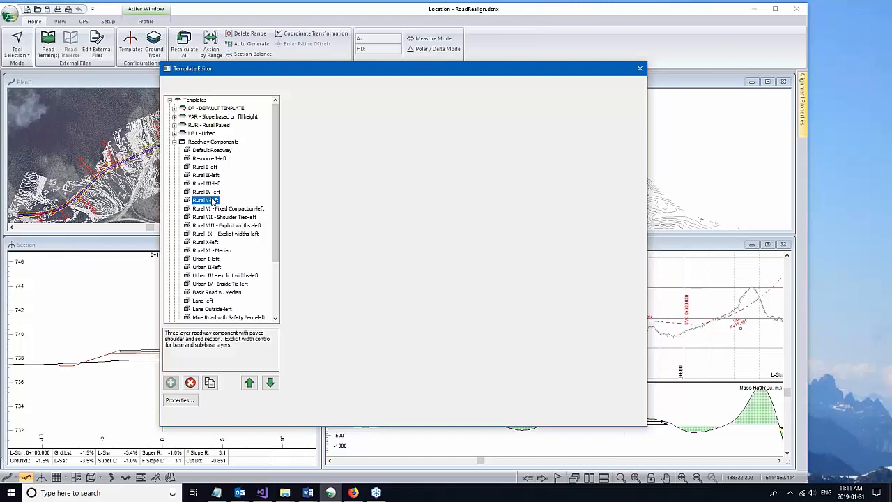
{"action": "left_click", "coordinate": [218, 209]}
{"action": "left_click", "coordinate": [221, 251]}
{"action": "left_click_drag", "start_coordinate": [480, 219], "coordinate": [482, 225]}
{"action": "scroll", "coordinate": [480, 223], "scroll_direction": "down", "scroll_amount": 1}
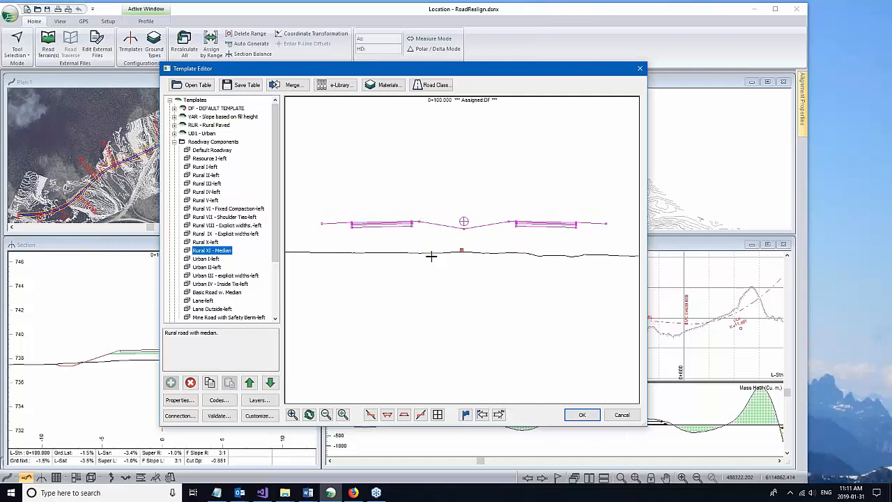
{"action": "left_click", "coordinate": [202, 259]}
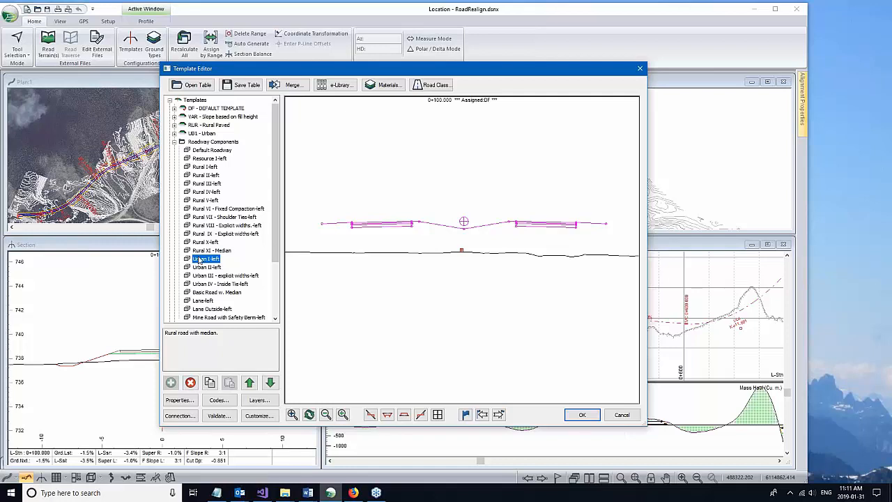
{"action": "left_click", "coordinate": [175, 142]}
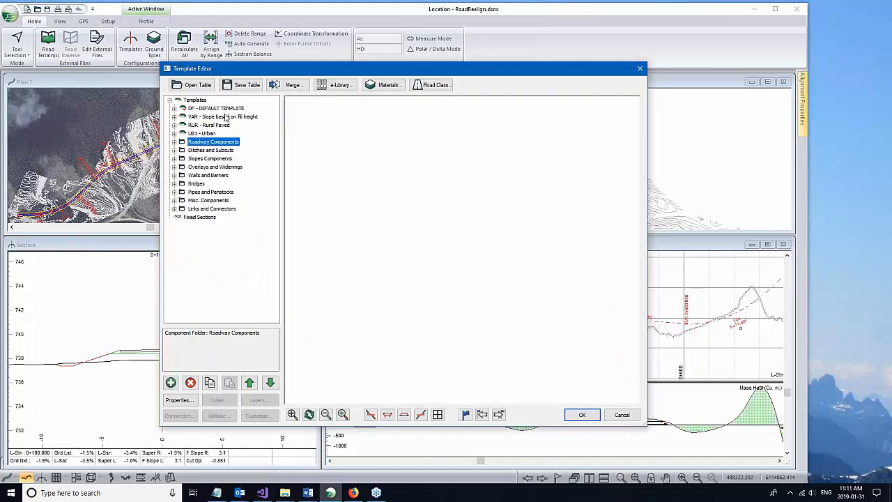
{"action": "left_click", "coordinate": [221, 110]}
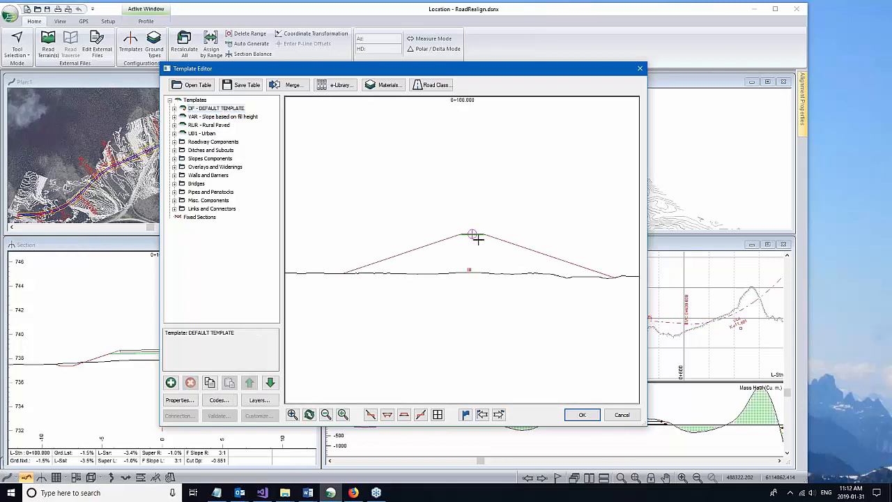
{"action": "scroll", "coordinate": [475, 238], "scroll_direction": "up", "scroll_amount": 3}
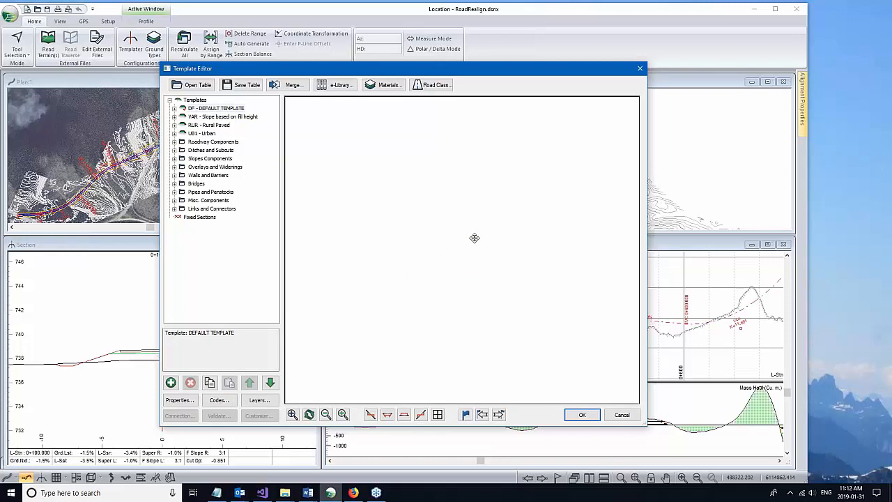
{"action": "middle_click_drag", "start_coordinate": [475, 238], "coordinate": [457, 255]}
{"action": "scroll", "coordinate": [429, 255], "scroll_direction": "down", "scroll_amount": 2}
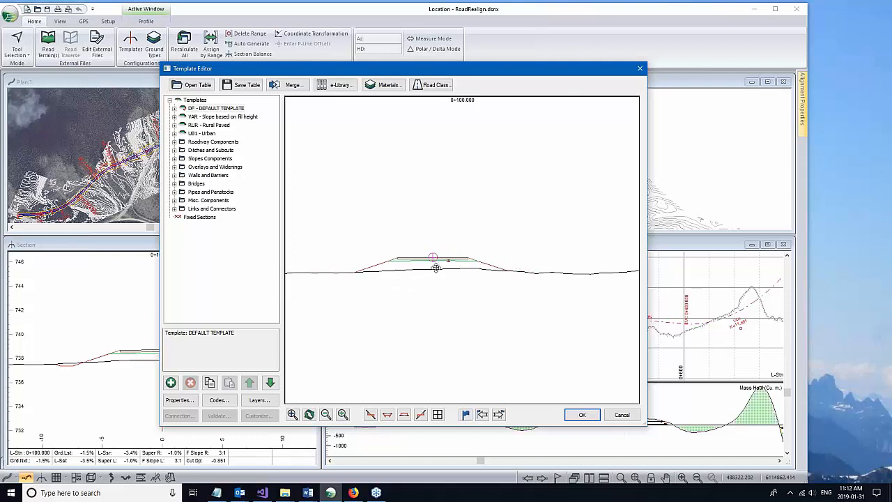
{"action": "left_click_drag", "start_coordinate": [436, 268], "coordinate": [445, 232]}
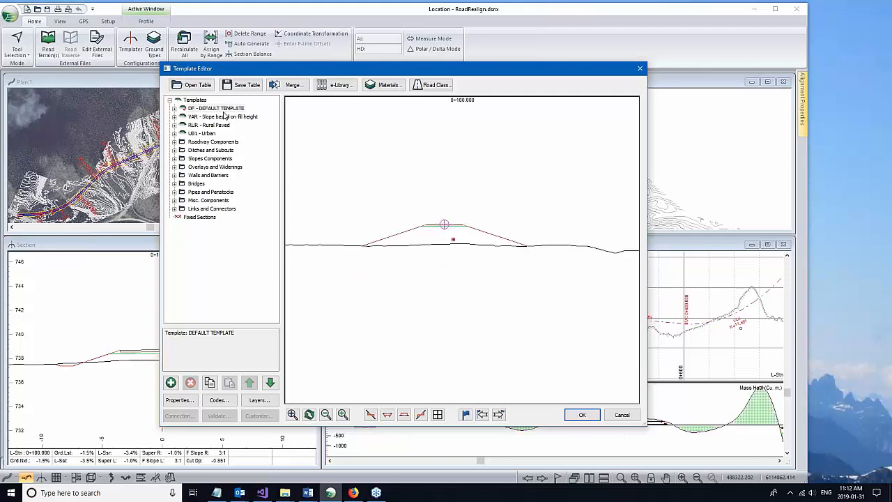
{"action": "left_click", "coordinate": [223, 110]}
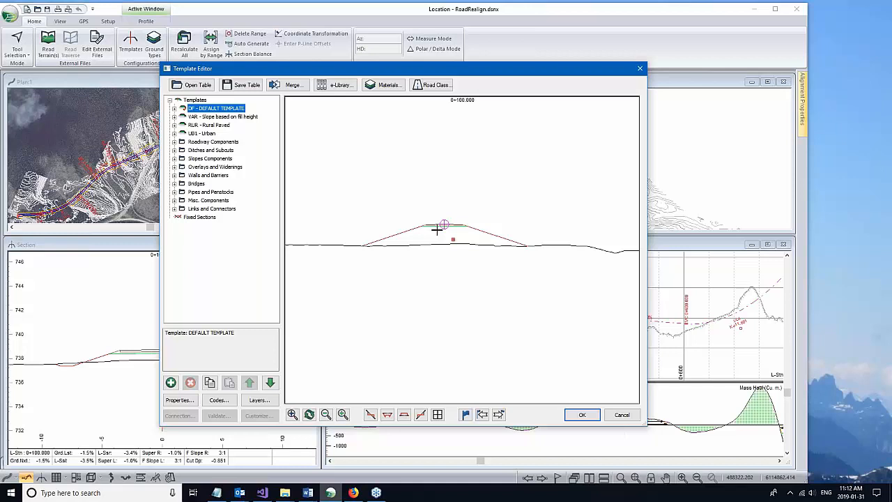
{"action": "left_click_drag", "start_coordinate": [436, 230], "coordinate": [474, 214]}
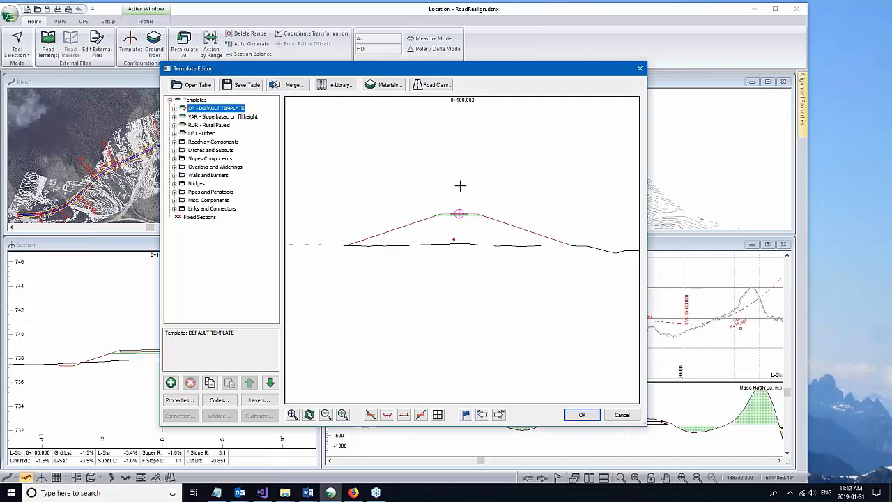
{"action": "left_click", "coordinate": [437, 414]}
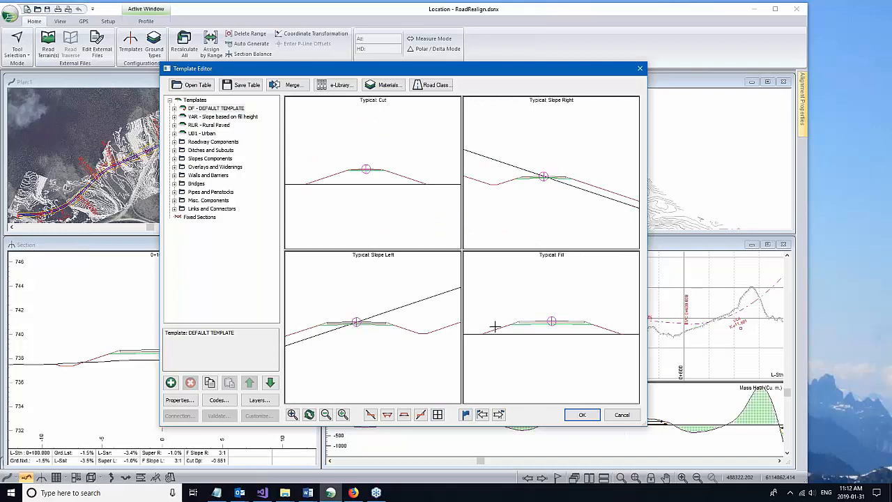
{"action": "mouse_move", "coordinate": [500, 325]}
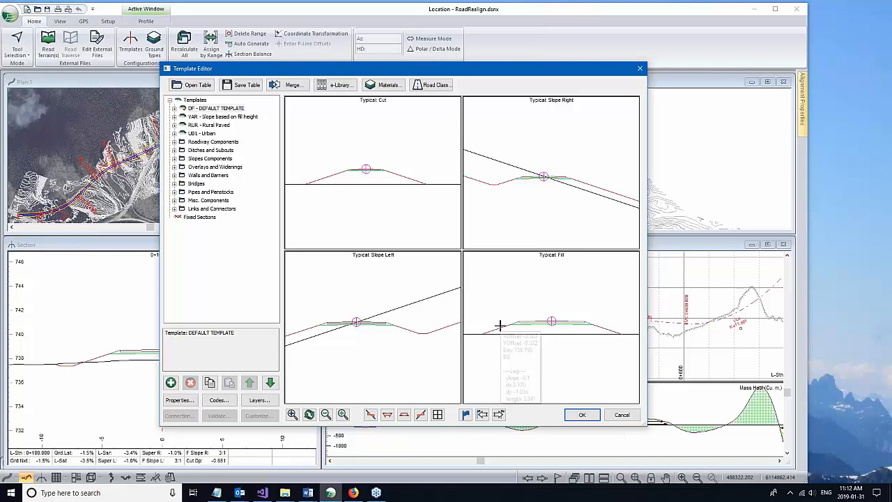
{"action": "left_click", "coordinate": [465, 415]}
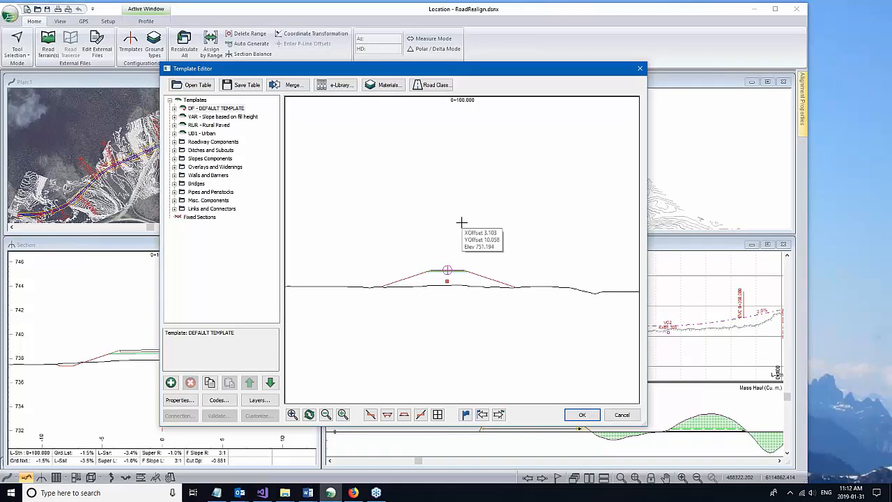
{"action": "middle_click_drag", "start_coordinate": [383, 355], "coordinate": [396, 339]}
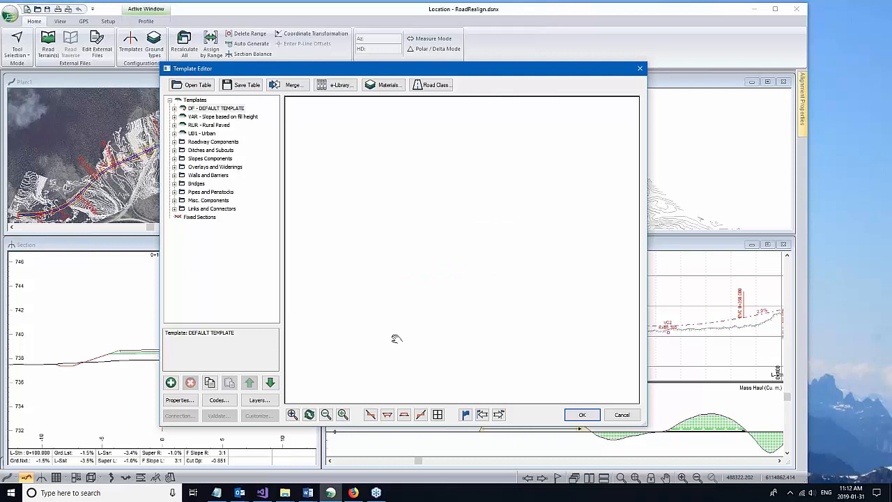
{"action": "middle_click_drag", "start_coordinate": [395, 339], "coordinate": [399, 317]}
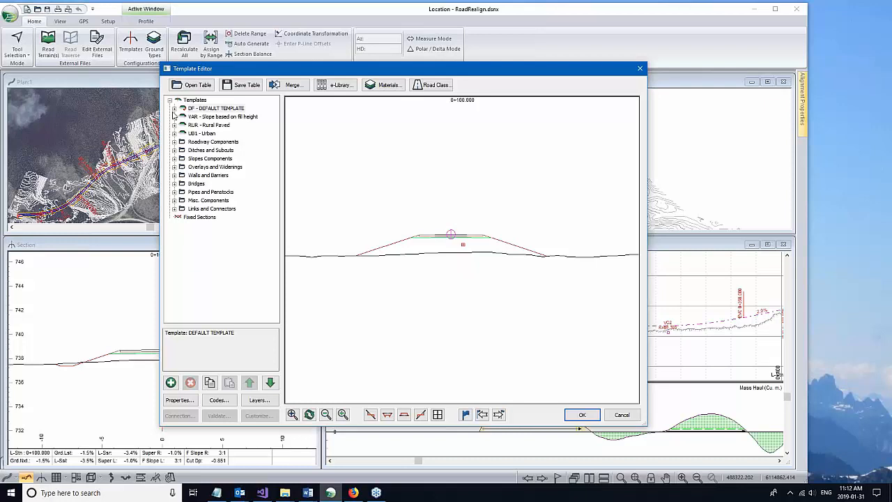
{"action": "left_click", "coordinate": [173, 109]}
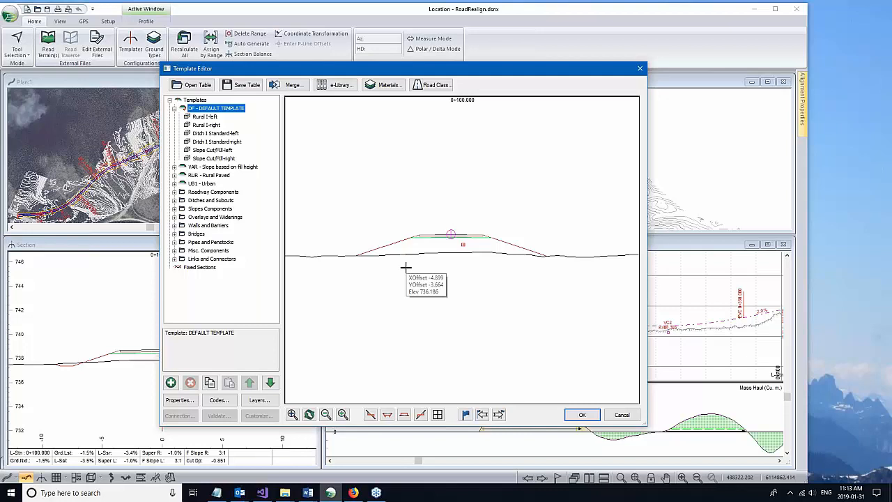
Step: Expand Ditches and Subcuts and preview the Ditch I Standard-left component
{"action": "left_click", "coordinate": [173, 108]}
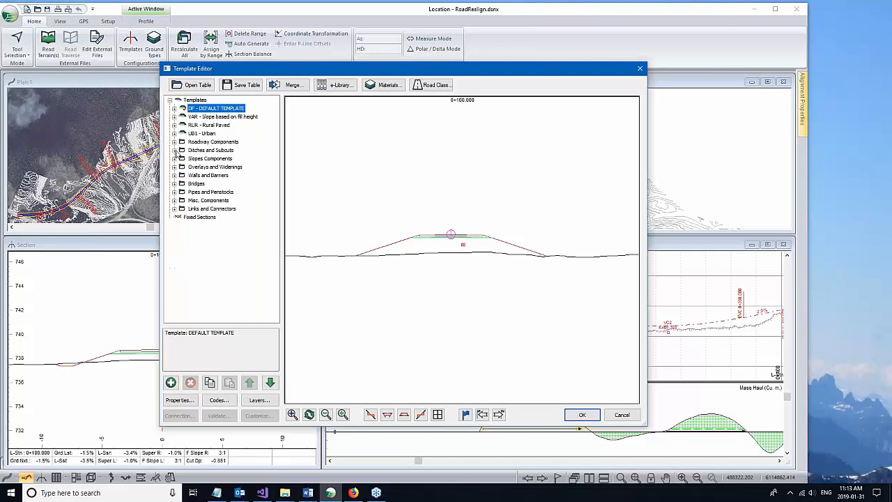
{"action": "left_click", "coordinate": [174, 151]}
{"action": "left_click", "coordinate": [232, 175]}
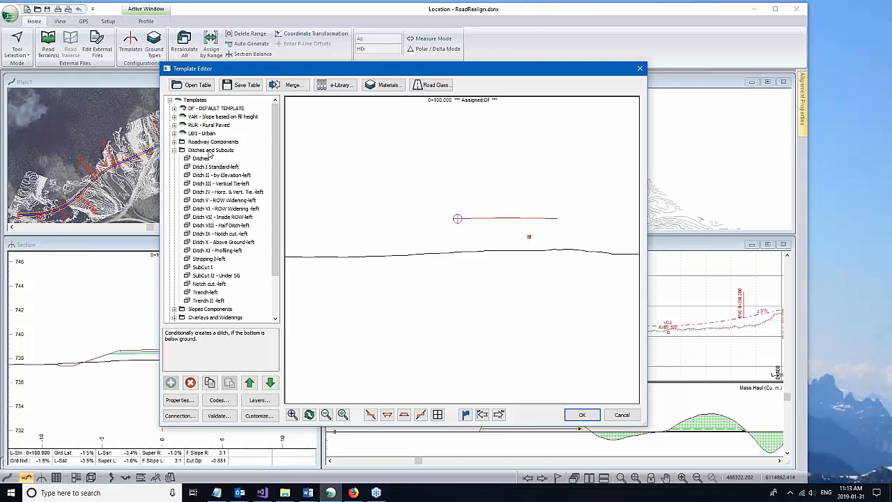
{"action": "left_click", "coordinate": [214, 167]}
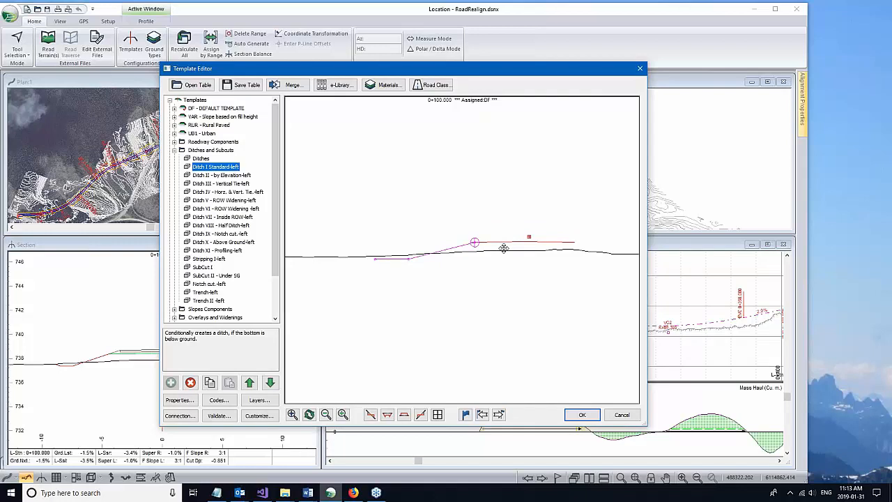
{"action": "left_click_drag", "start_coordinate": [517, 247], "coordinate": [541, 241]}
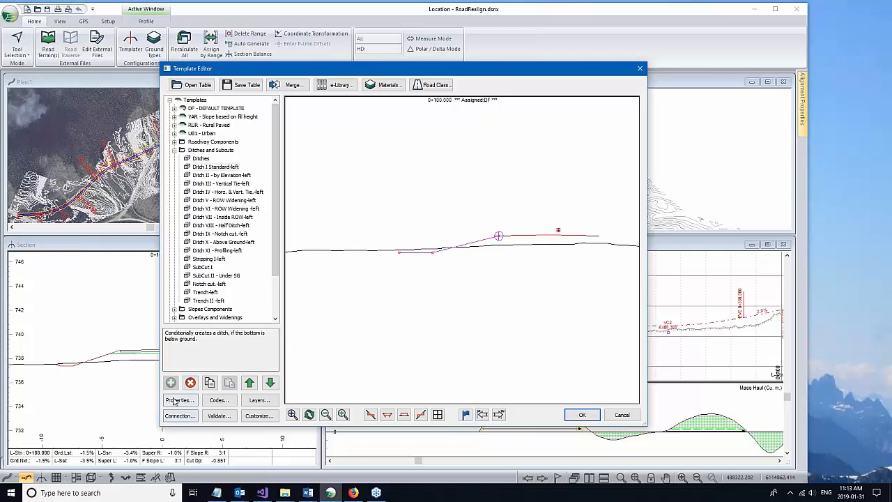
Step: Open the Ditch I Standard-left properties with advanced parameters shown
{"action": "left_click", "coordinate": [179, 400]}
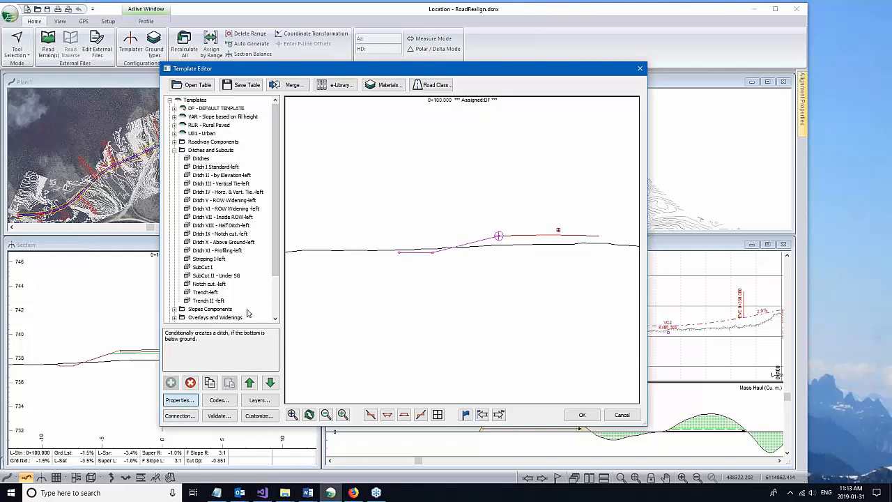
{"action": "left_click", "coordinate": [247, 311]}
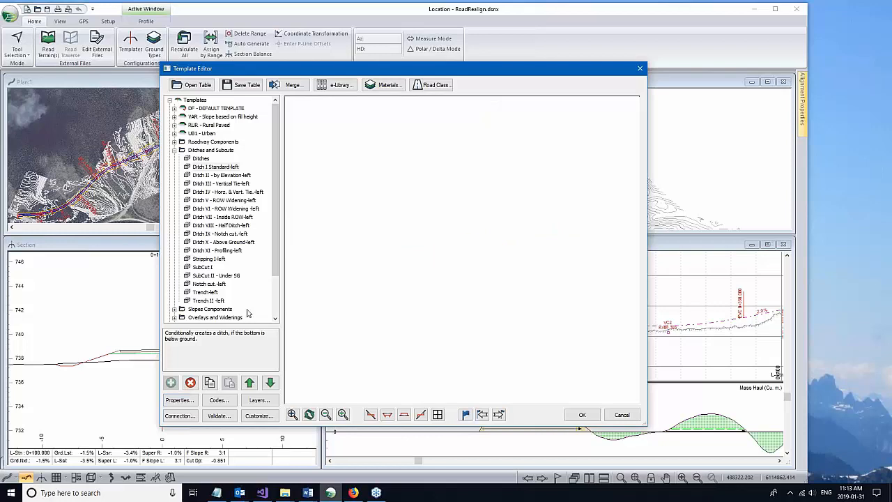
{"action": "mouse_move", "coordinate": [402, 260]}
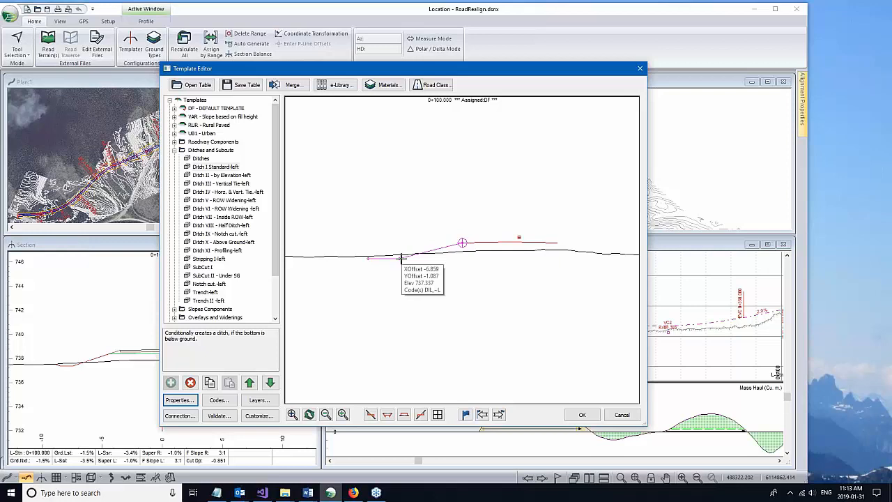
{"action": "left_click_drag", "start_coordinate": [504, 241], "coordinate": [512, 215]}
{"action": "left_click", "coordinate": [212, 168]}
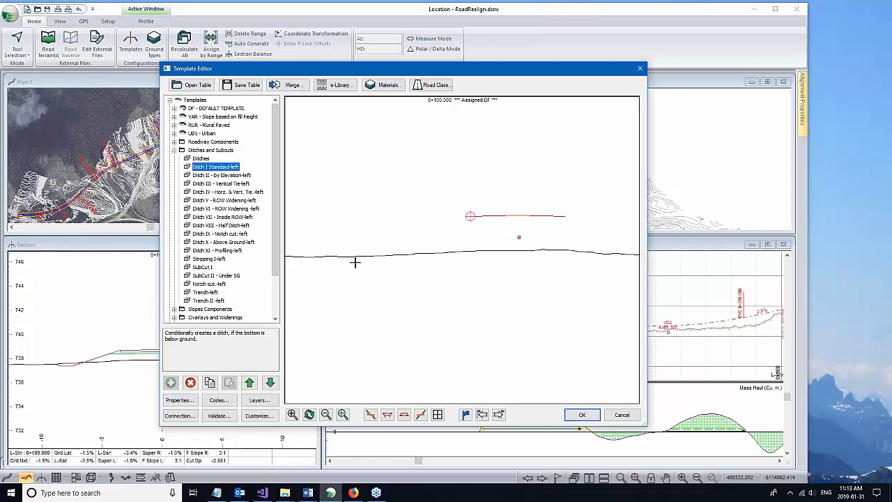
{"action": "left_click", "coordinate": [180, 401]}
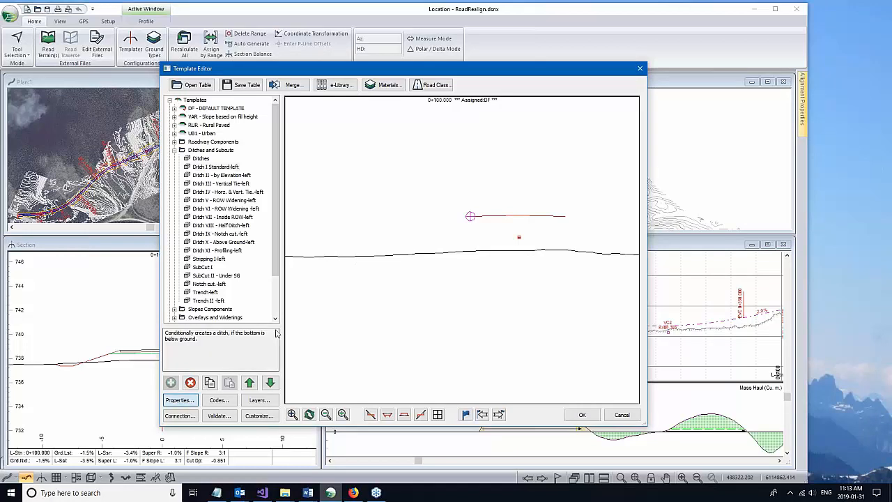
{"action": "left_click", "coordinate": [263, 103]}
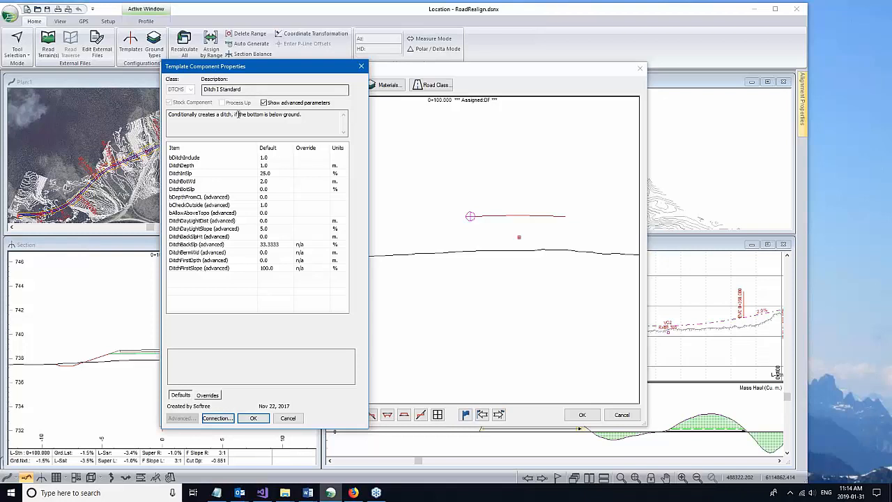
Step: Inspect the ditch's advanced settings, set bAllowAboveTopo to 1, then cancel the changes
{"action": "left_click", "coordinate": [199, 197]}
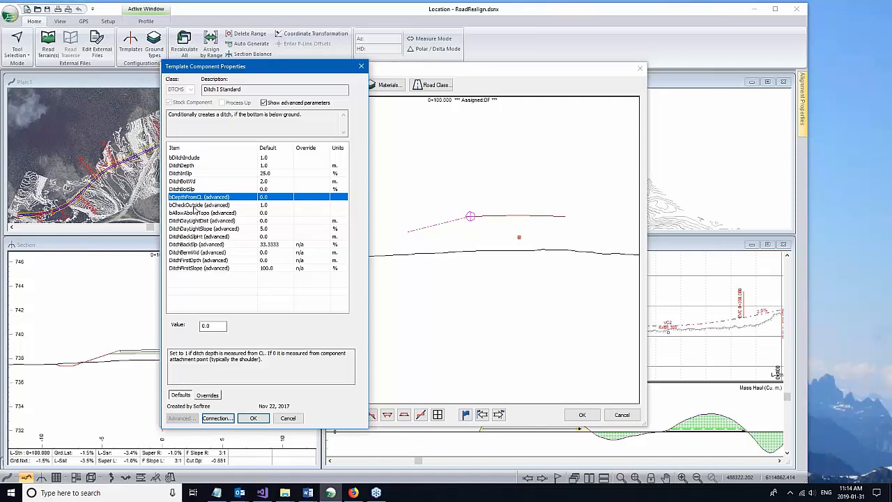
{"action": "left_click", "coordinate": [194, 206]}
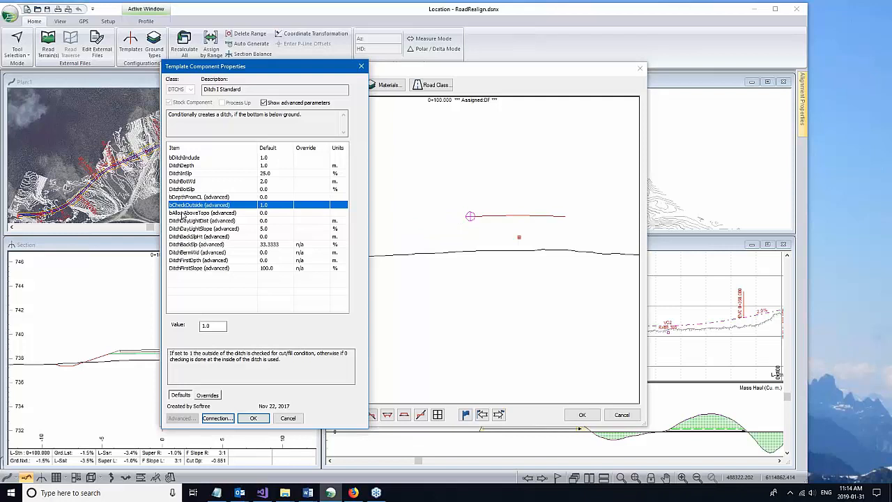
{"action": "key", "text": "Down"}
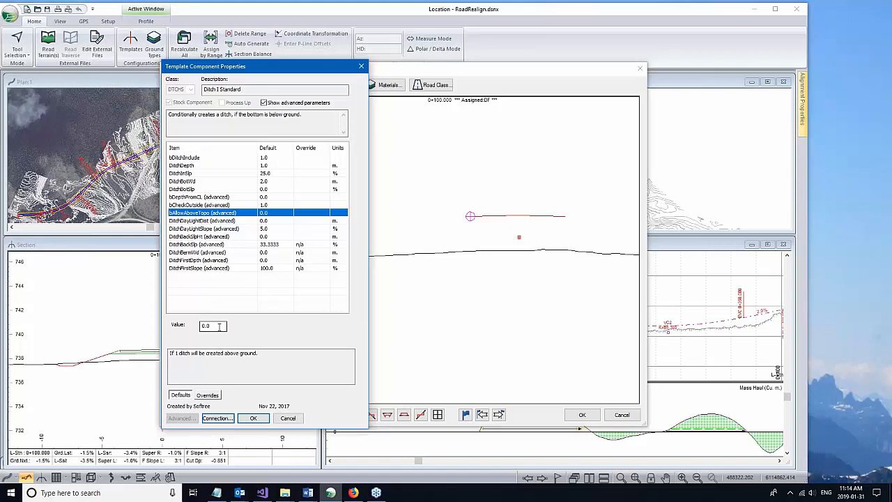
{"action": "double_click", "coordinate": [209, 325]}
{"action": "type", "text": "1"}
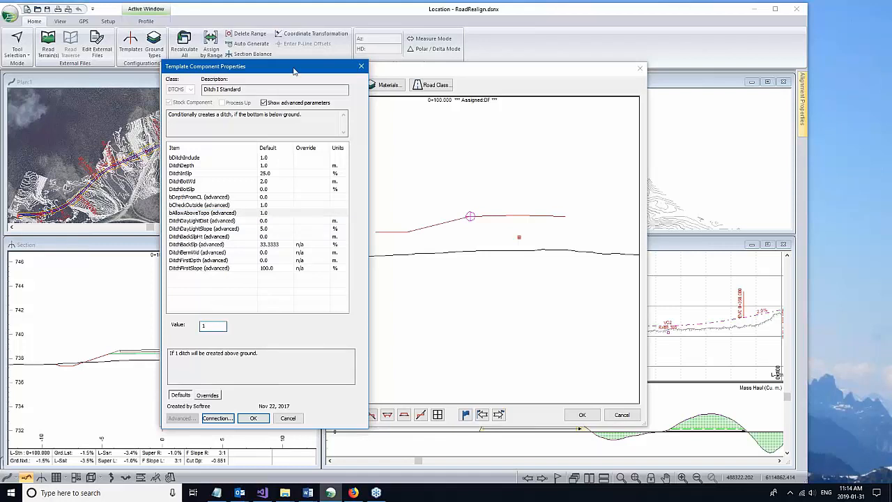
{"action": "left_click_drag", "start_coordinate": [294, 71], "coordinate": [187, 71]}
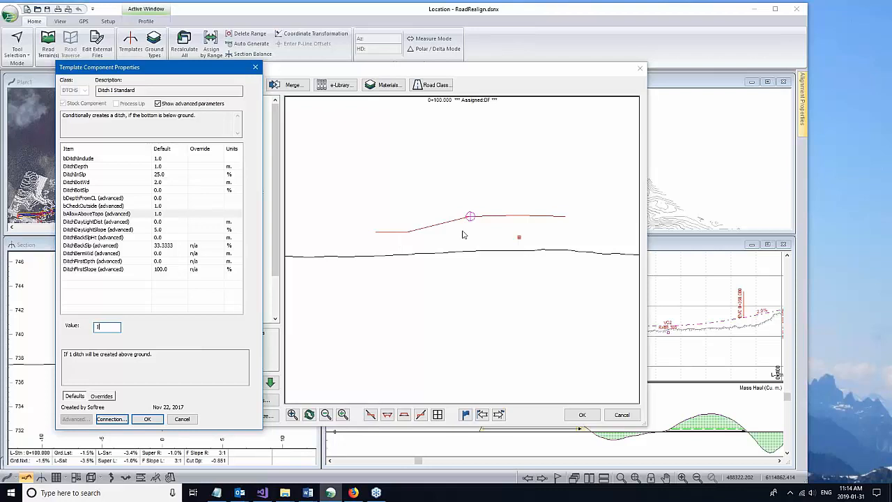
{"action": "left_click", "coordinate": [157, 222]}
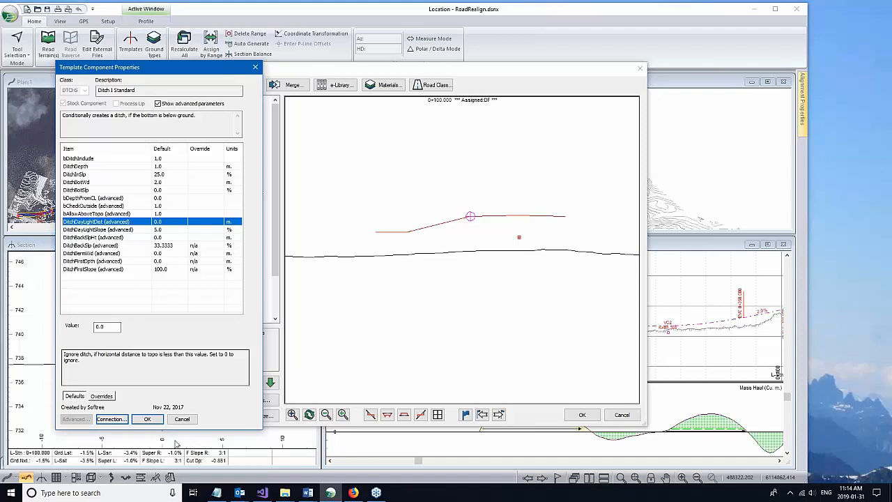
{"action": "left_click", "coordinate": [183, 418]}
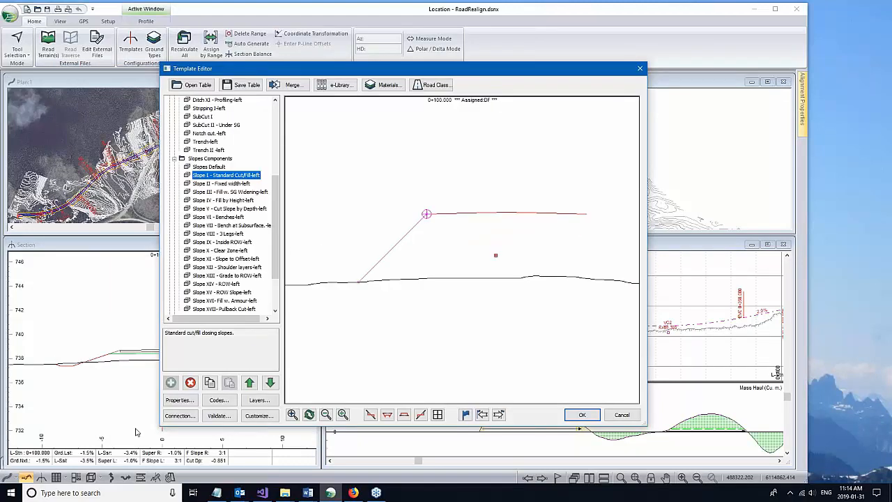
Step: Check Slope I's properties without changes, then preview the Slope II, III and X components
{"action": "left_click", "coordinate": [178, 400]}
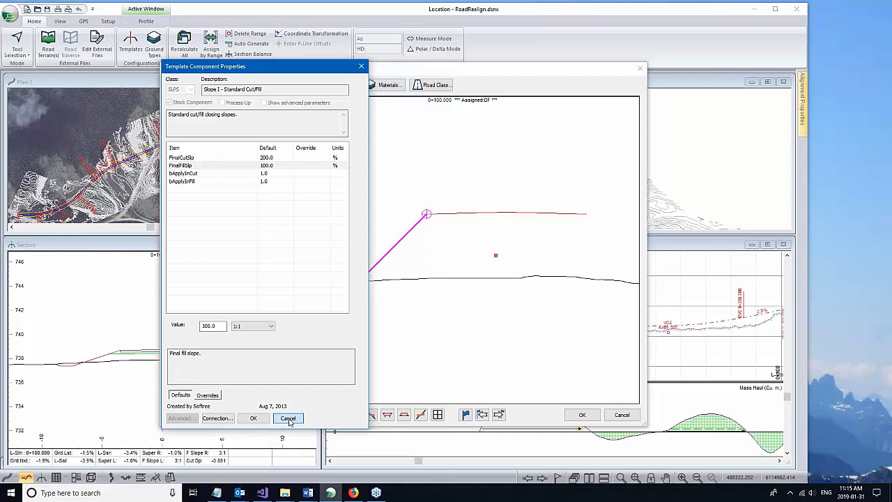
{"action": "left_click", "coordinate": [287, 418]}
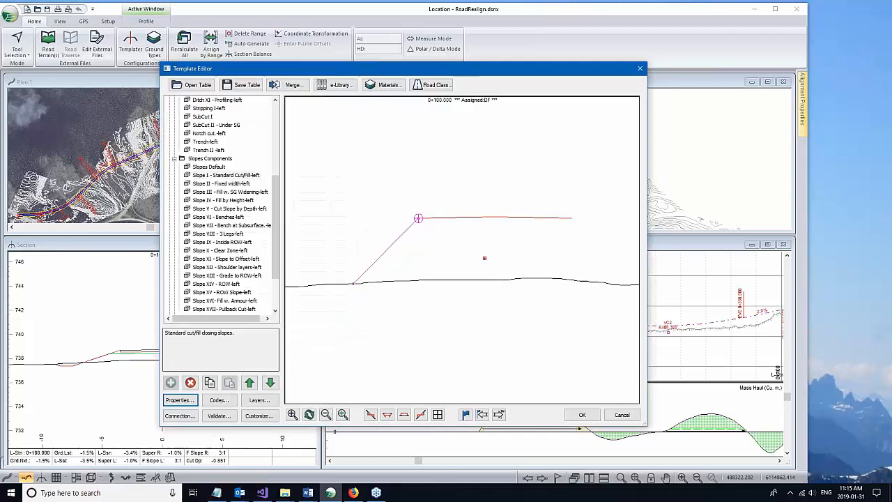
{"action": "left_click", "coordinate": [221, 183]}
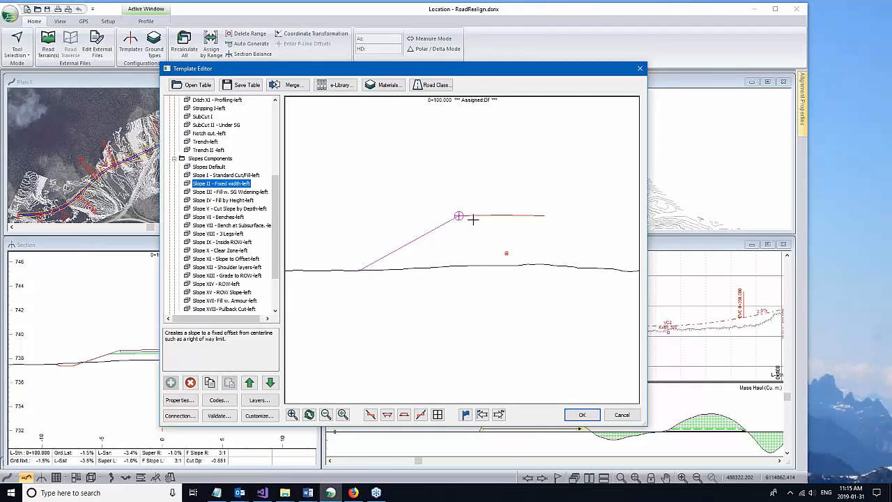
{"action": "left_click", "coordinate": [230, 191]}
{"action": "scroll", "coordinate": [237, 185], "scroll_direction": "down", "scroll_amount": 3}
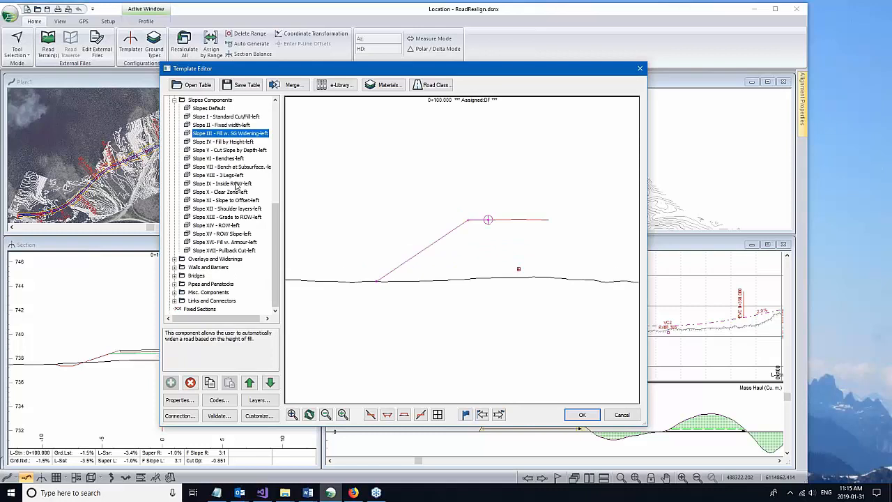
{"action": "left_click", "coordinate": [235, 192]}
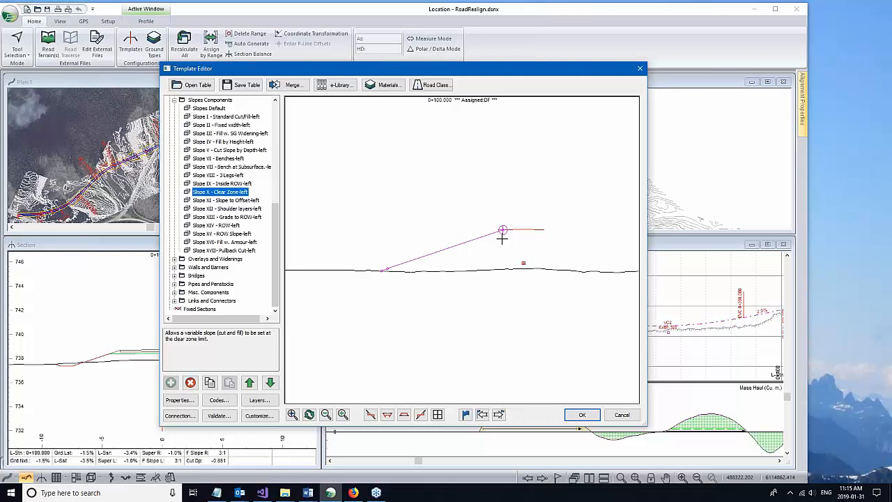
Step: Drag-test Slope X's reference point, then preview Slope VII, Slope XIII and Slope XV - ROW
{"action": "left_click_drag", "start_coordinate": [502, 230], "coordinate": [507, 191]}
{"action": "scroll", "coordinate": [506, 191], "scroll_direction": "down", "scroll_amount": 2}
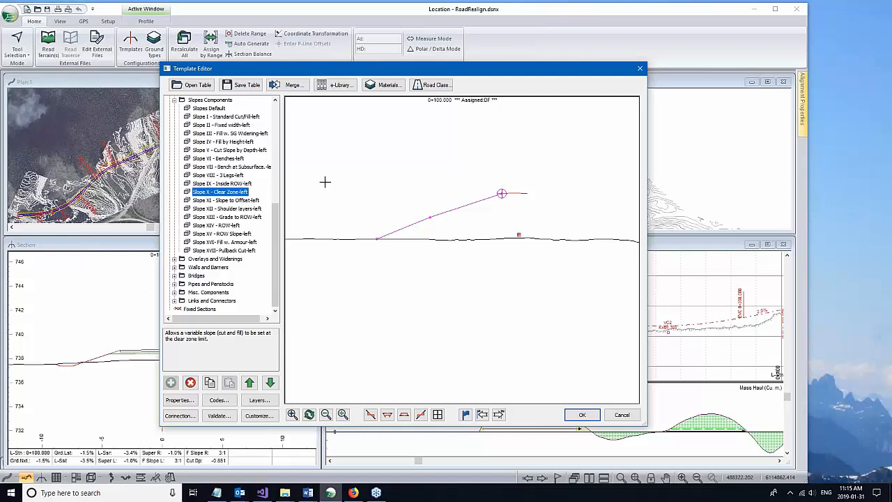
{"action": "scroll", "coordinate": [223, 223], "scroll_direction": "up", "scroll_amount": 2}
{"action": "left_click", "coordinate": [218, 209]}
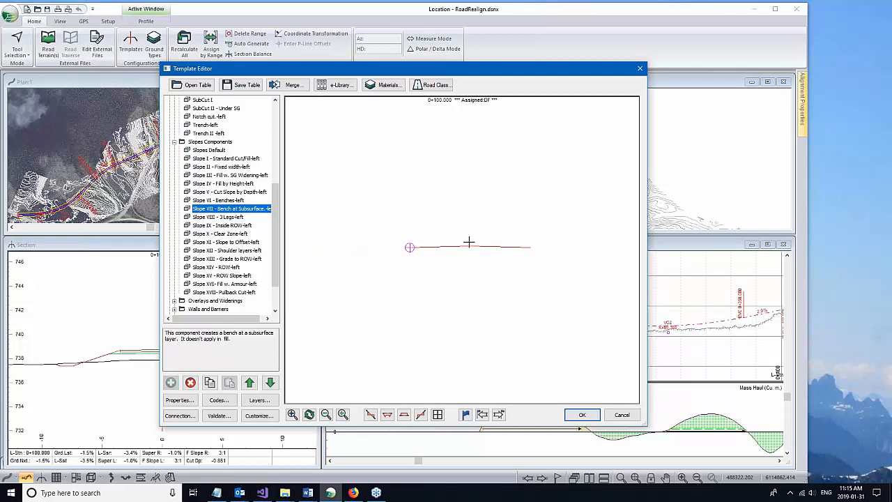
{"action": "left_click", "coordinate": [213, 142]}
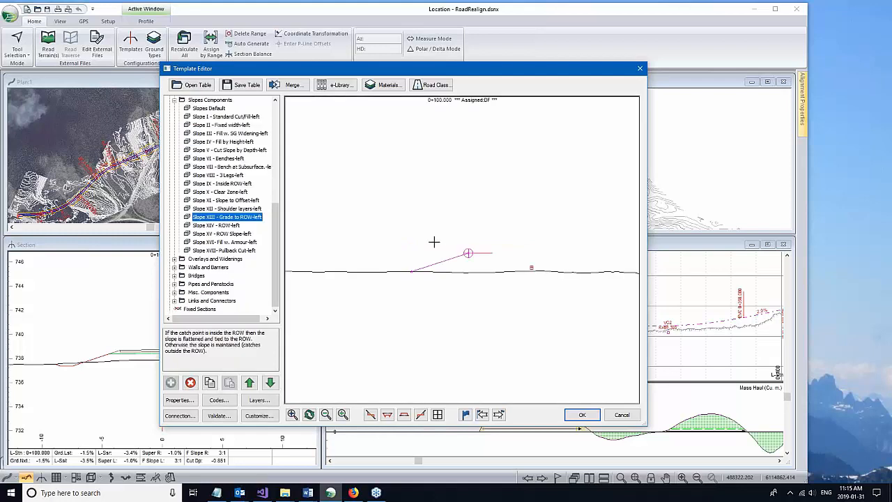
{"action": "middle_click_drag", "start_coordinate": [435, 242], "coordinate": [385, 218]}
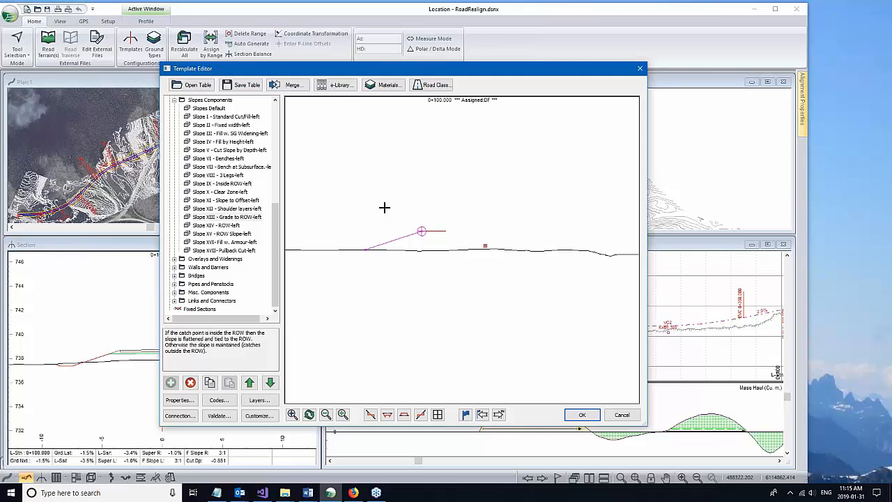
{"action": "left_click_drag", "start_coordinate": [276, 224], "coordinate": [288, 163]}
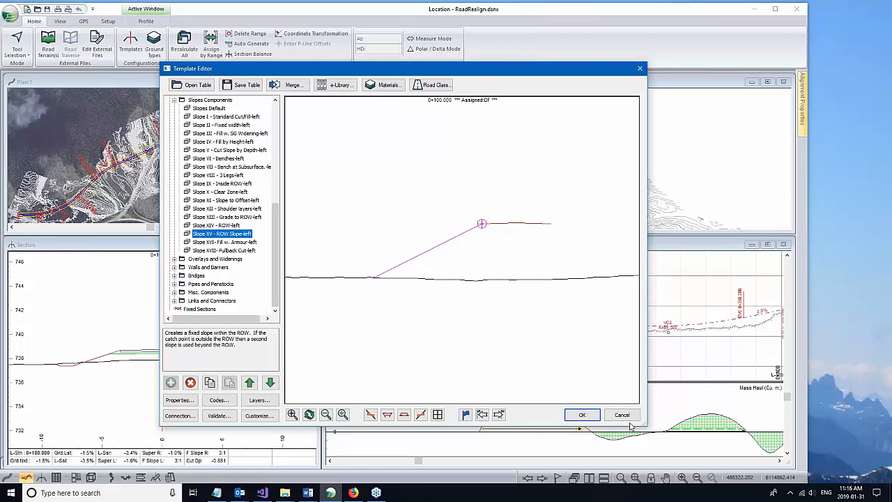
Step: Expand DF - DEFAULT TEMPLATE and preview its Rural I-left, Ditch I Standard-right and Slope Cut/Fill-left components
{"action": "left_click", "coordinate": [174, 99]}
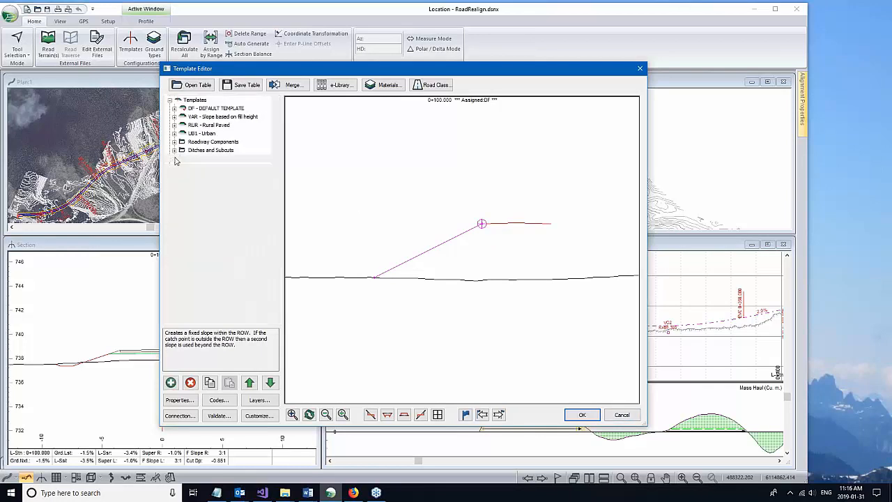
{"action": "left_click", "coordinate": [175, 109]}
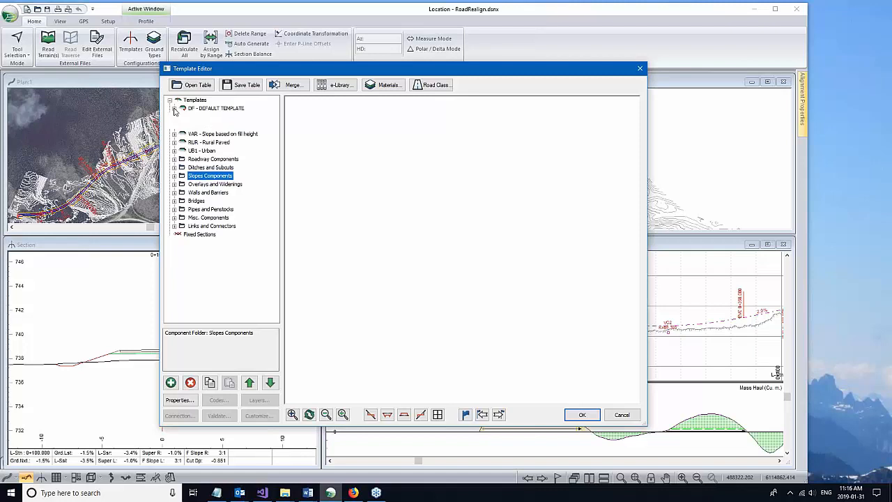
{"action": "left_click", "coordinate": [205, 117]}
{"action": "left_click", "coordinate": [217, 141]}
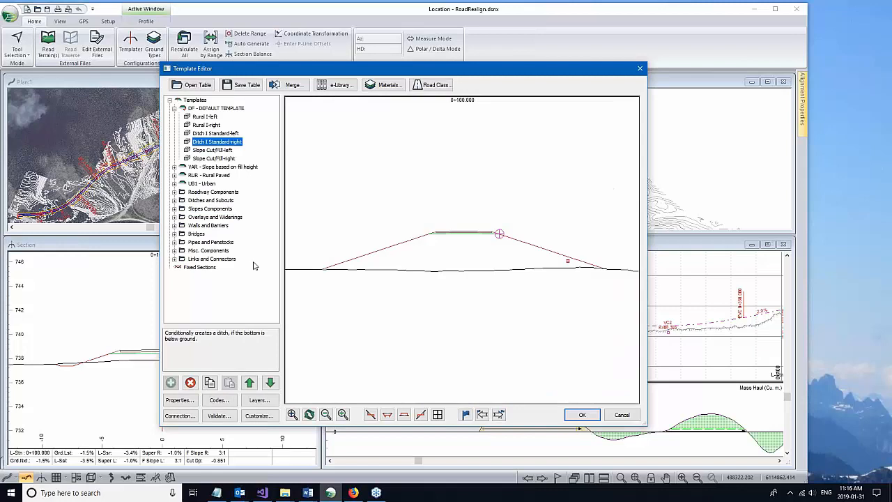
{"action": "left_click", "coordinate": [222, 150]}
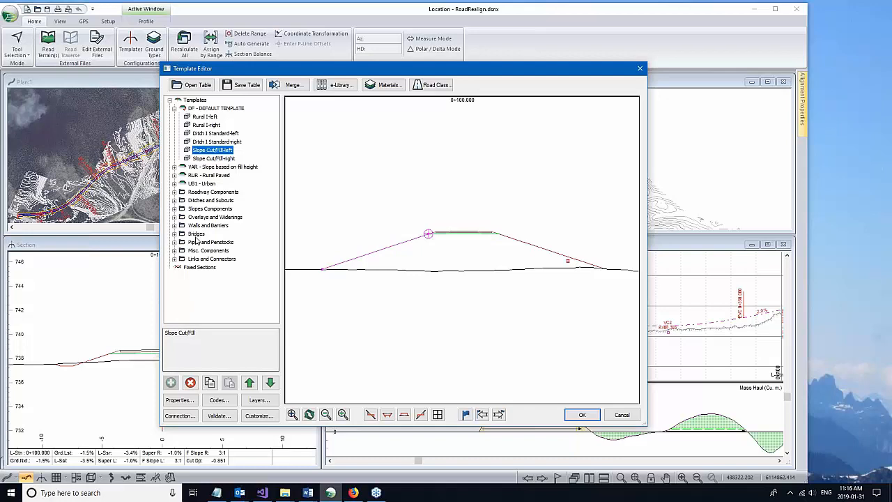
Step: Collapse the default template and bring up its Paste options
{"action": "double_click", "coordinate": [218, 109]}
{"action": "right_click", "coordinate": [221, 113]}
{"action": "mouse_move", "coordinate": [293, 173]}
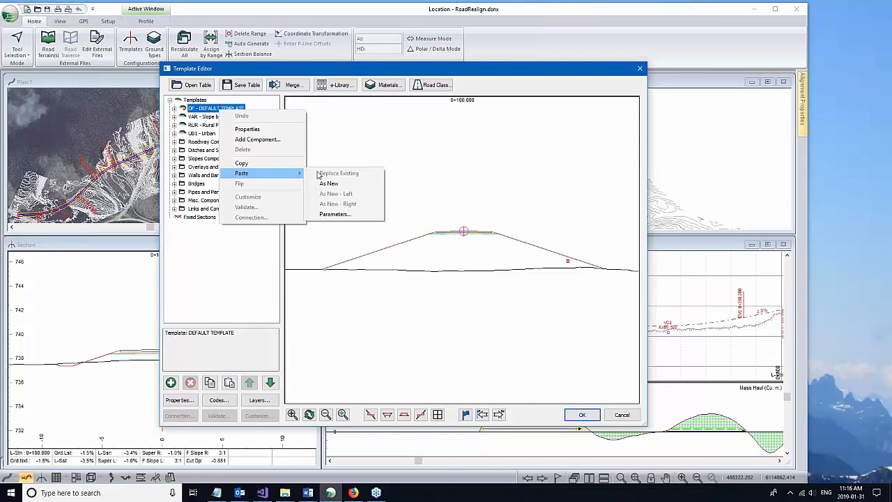
Step: Paste the default template as new template XX0 with description 'Wall template' and expand its components
{"action": "left_click", "coordinate": [328, 183]}
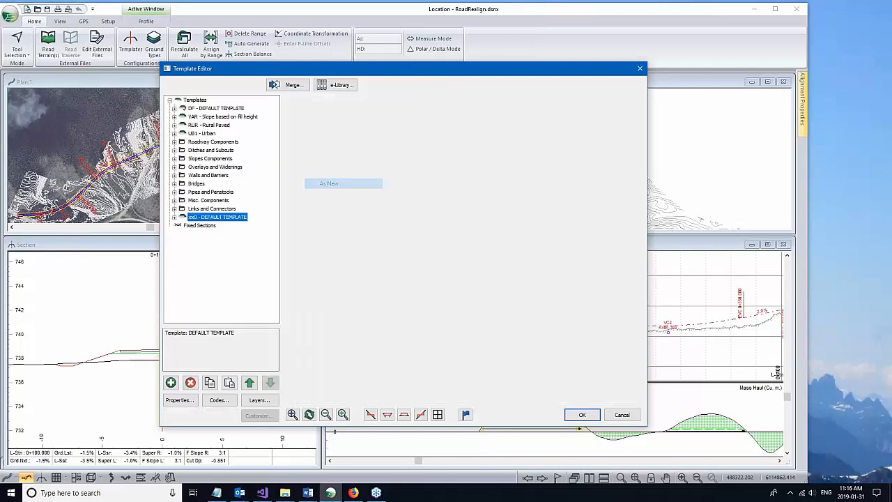
{"action": "type", "text": "Wall"}
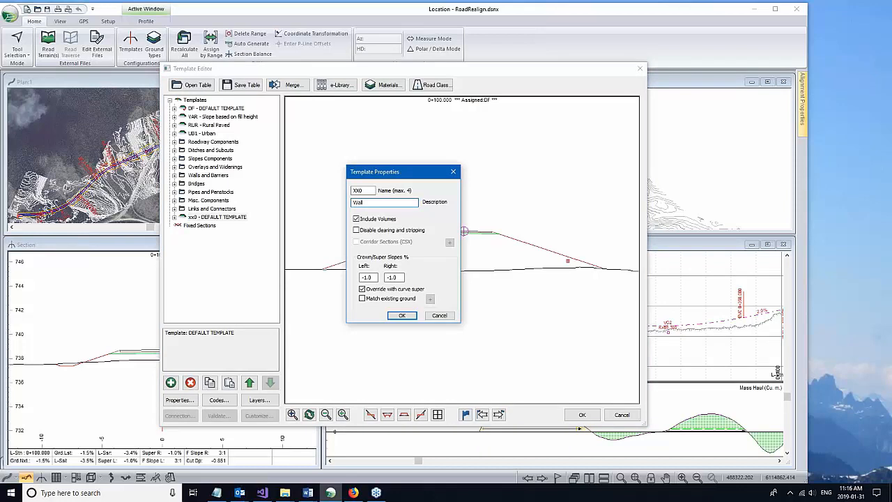
{"action": "type", "text": "template"}
{"action": "key", "text": "Return"}
{"action": "left_click", "coordinate": [175, 217]}
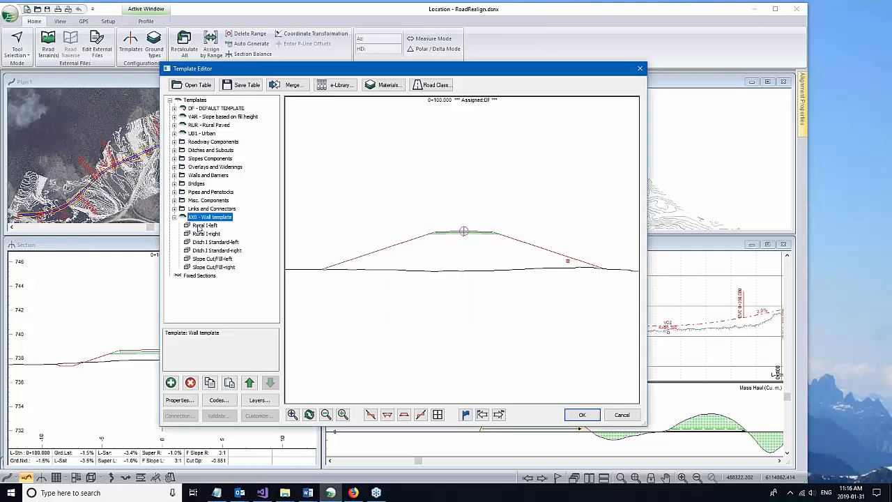
{"action": "left_click", "coordinate": [199, 225]}
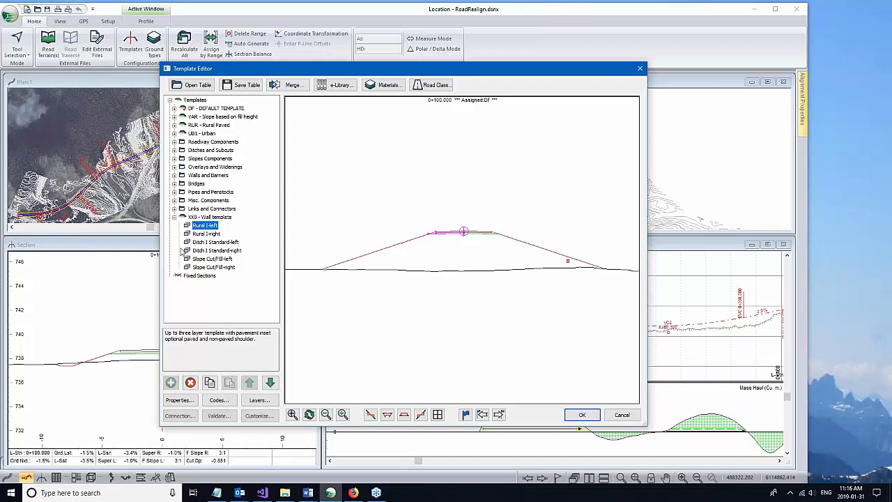
Step: Delete both the left and right Ditch I Standard components from XX0
{"action": "left_click", "coordinate": [213, 242]}
{"action": "left_click", "coordinate": [190, 382]}
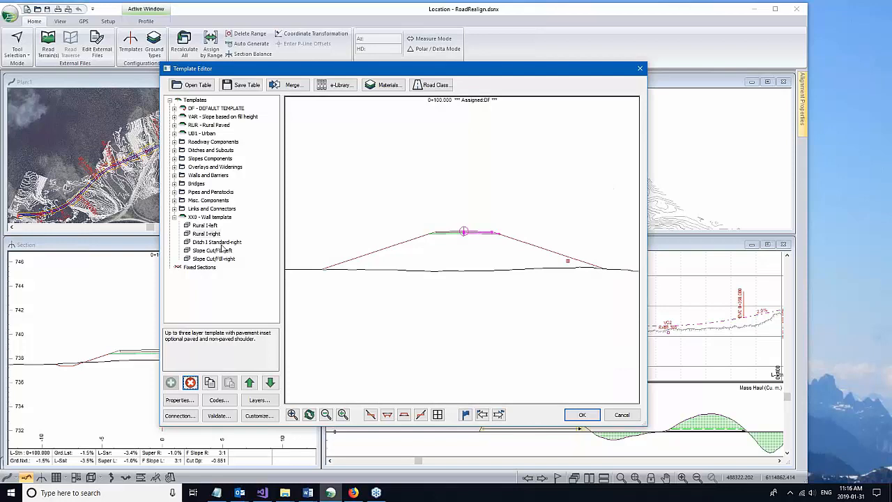
{"action": "left_click", "coordinate": [224, 244]}
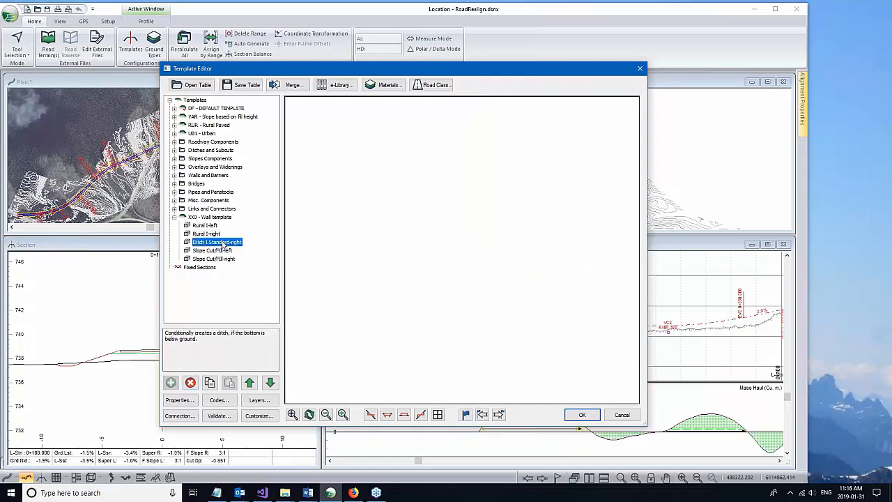
{"action": "key", "text": "Delete"}
Step: Flip the Slope Cut/Fill-left component and expand the Walls and Barriers library
{"action": "right_click", "coordinate": [222, 245]}
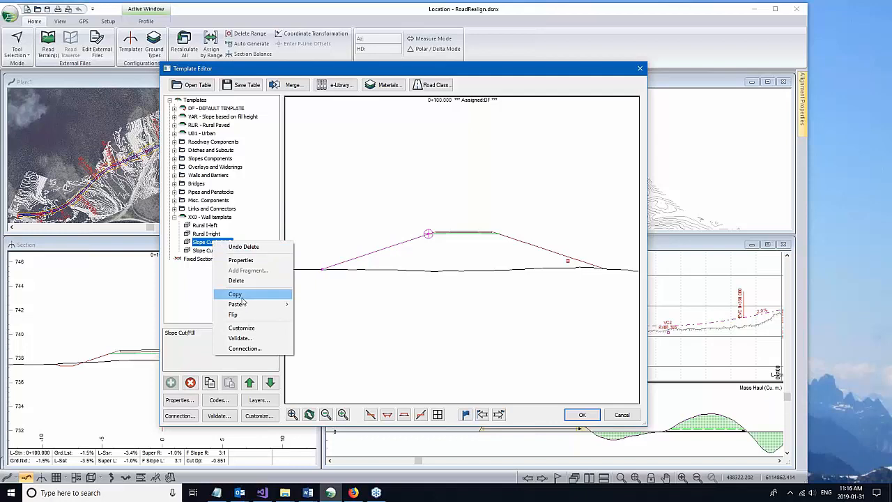
{"action": "left_click", "coordinate": [208, 246]}
{"action": "right_click", "coordinate": [208, 244]}
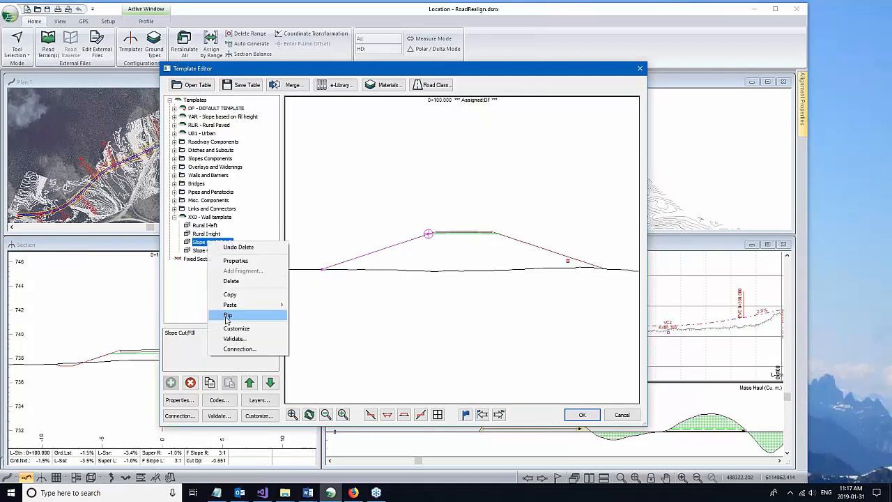
{"action": "left_click", "coordinate": [227, 315]}
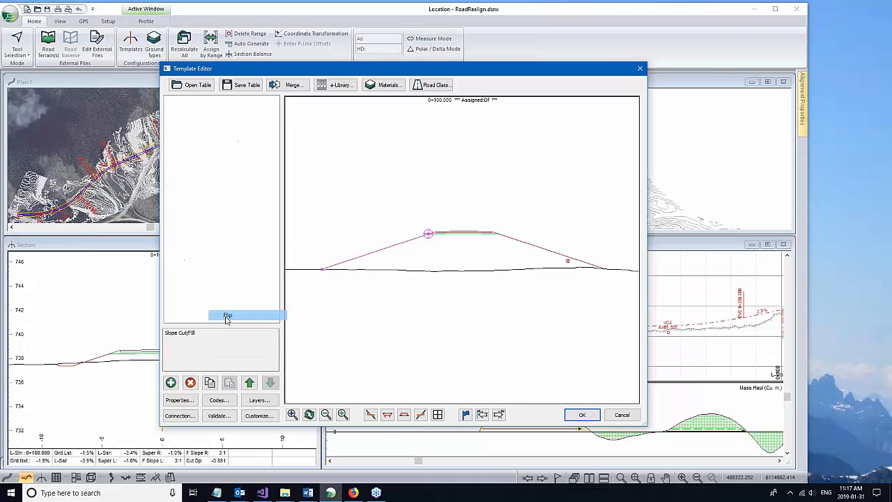
{"action": "left_click", "coordinate": [174, 175]}
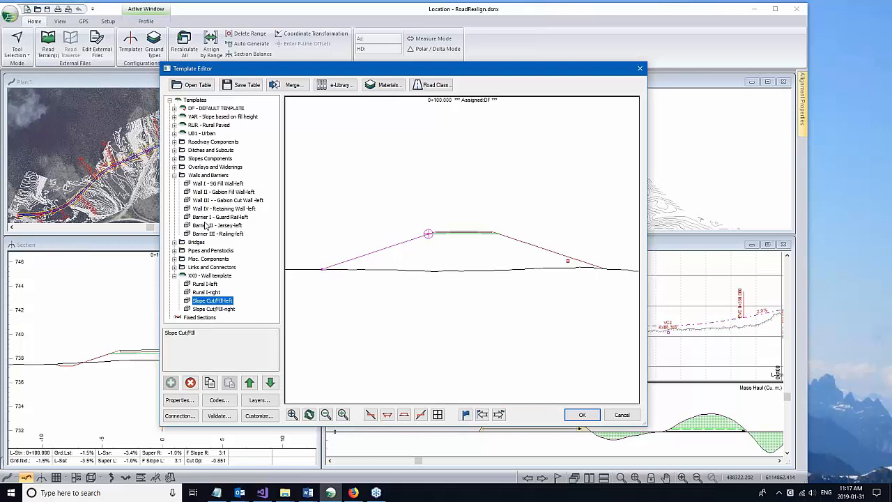
Step: Paste Wall II - Gabion Fill Wall as a new left component and delete the Slope Cut/Fill component
{"action": "left_click", "coordinate": [221, 193]}
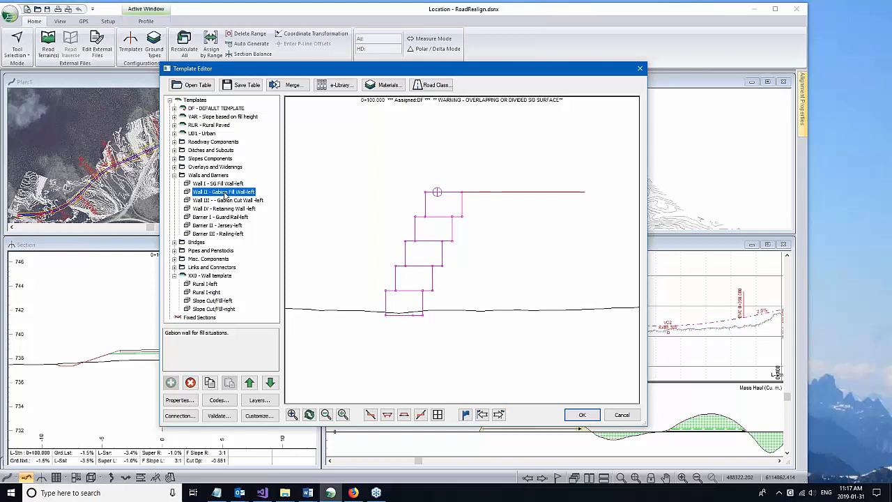
{"action": "left_click", "coordinate": [207, 293]}
{"action": "right_click", "coordinate": [207, 293]}
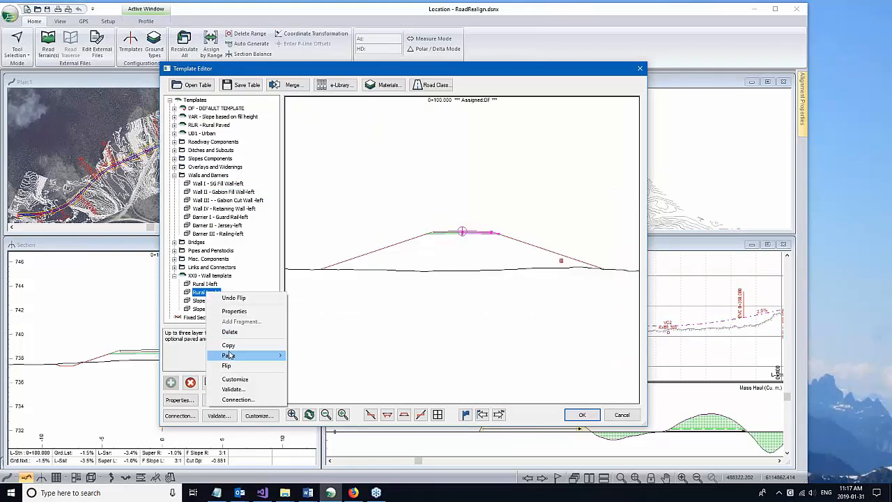
{"action": "mouse_move", "coordinate": [288, 353]}
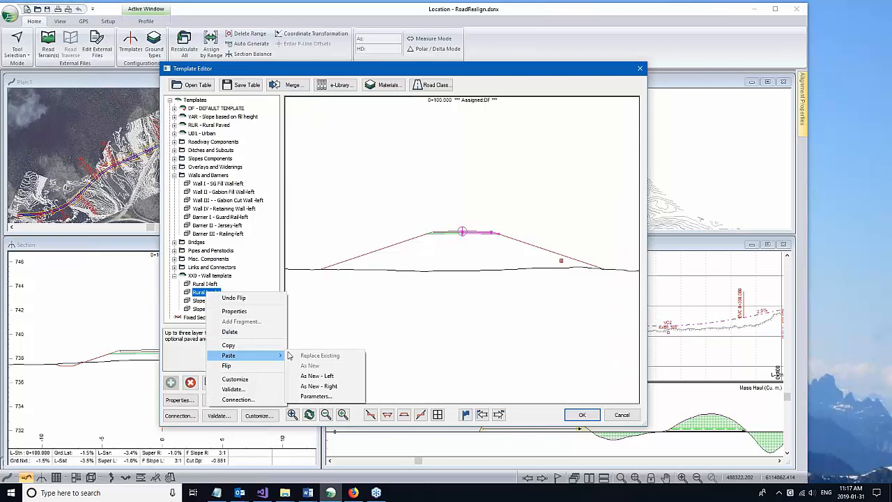
{"action": "left_click", "coordinate": [317, 376]}
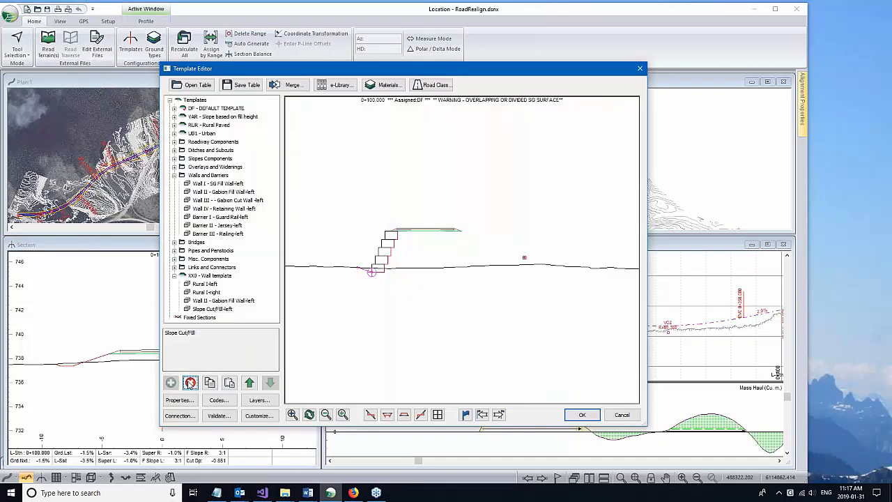
{"action": "left_click", "coordinate": [190, 383]}
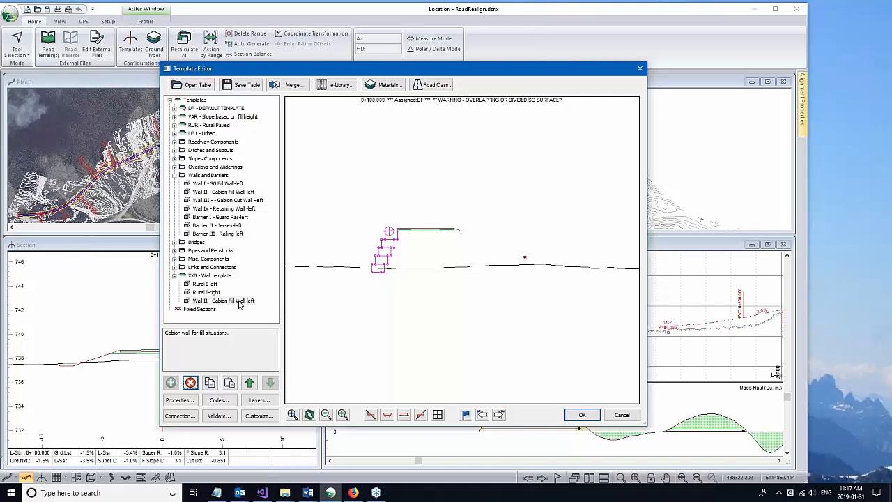
{"action": "left_click", "coordinate": [239, 302]}
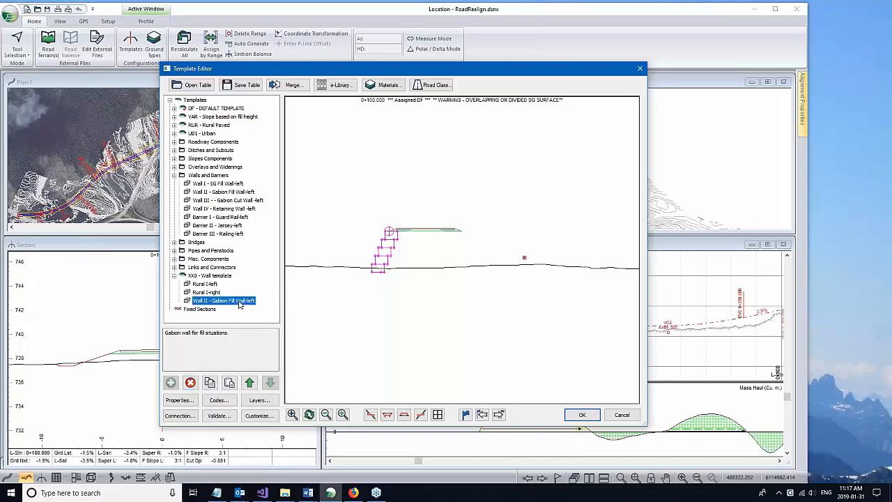
{"action": "left_click", "coordinate": [180, 400]}
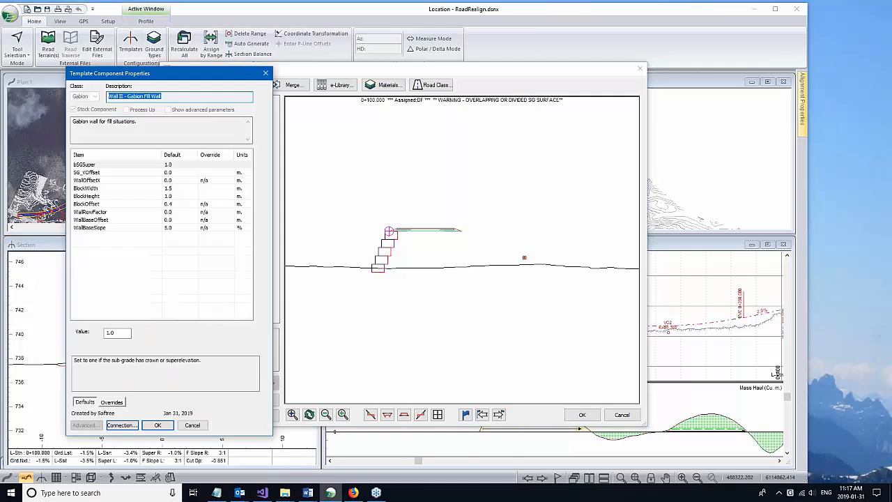
{"action": "left_click", "coordinate": [91, 181]}
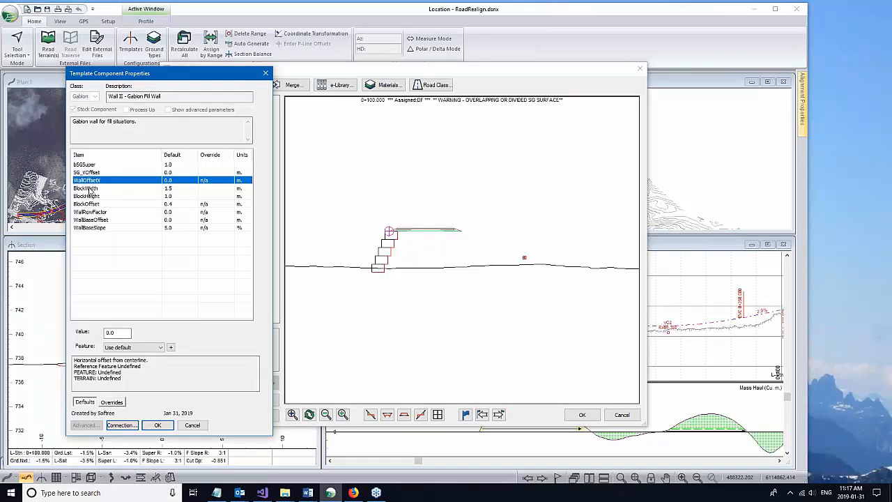
{"action": "left_click", "coordinate": [90, 191]}
{"action": "left_click", "coordinate": [87, 173]}
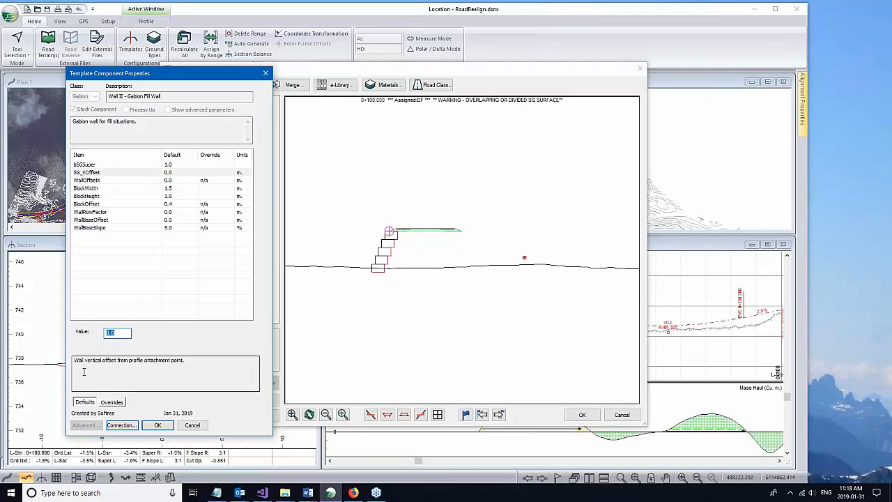
{"action": "left_click", "coordinate": [91, 181]}
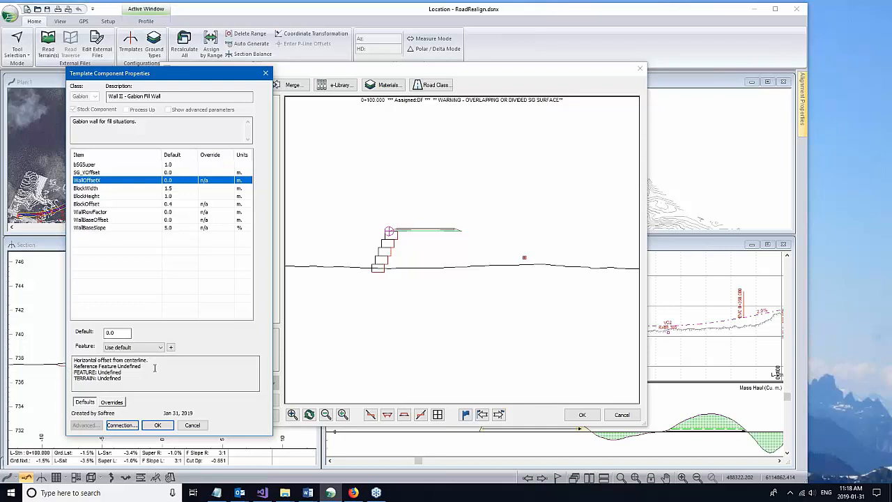
{"action": "left_click", "coordinate": [157, 424]}
{"action": "right_click", "coordinate": [233, 307]}
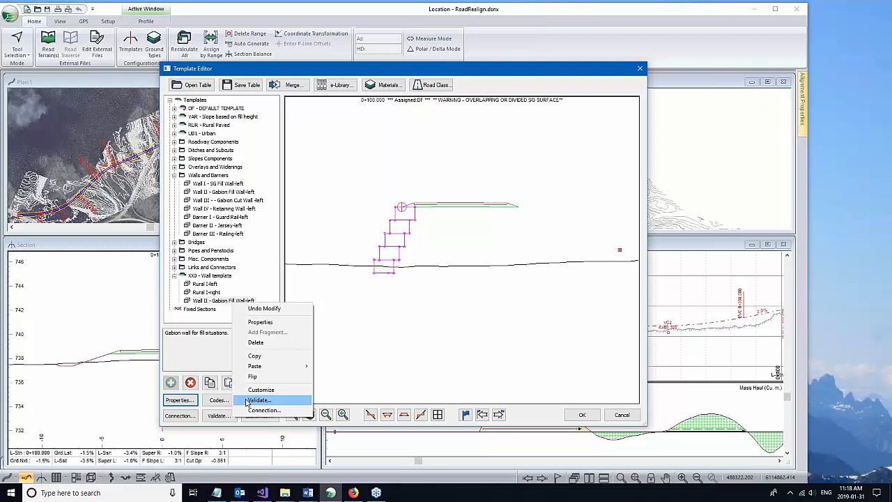
Step: Set the gabion wall's connection Offset X to -2
{"action": "left_click", "coordinate": [234, 396]}
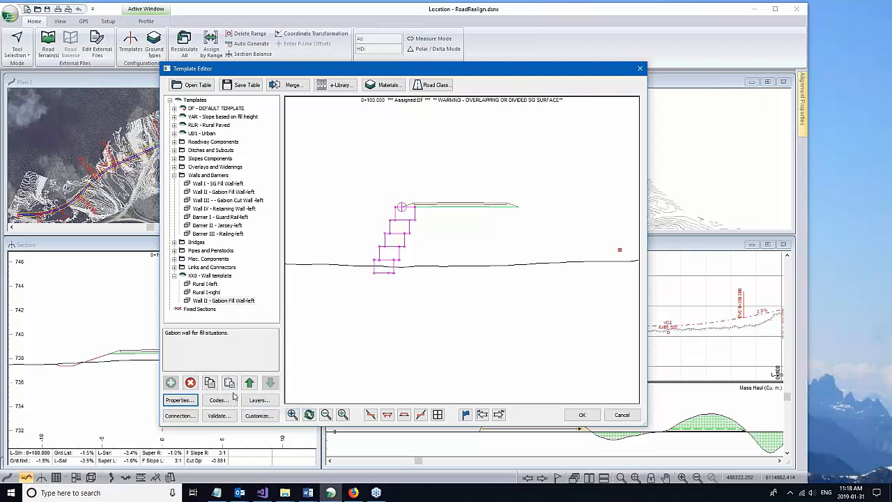
{"action": "left_click", "coordinate": [180, 415]}
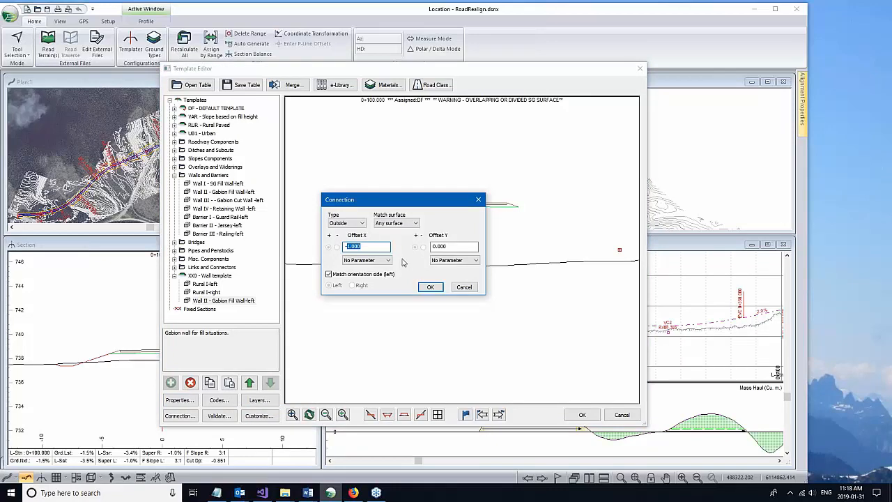
{"action": "type", "text": "-2"}
{"action": "left_click", "coordinate": [430, 287]}
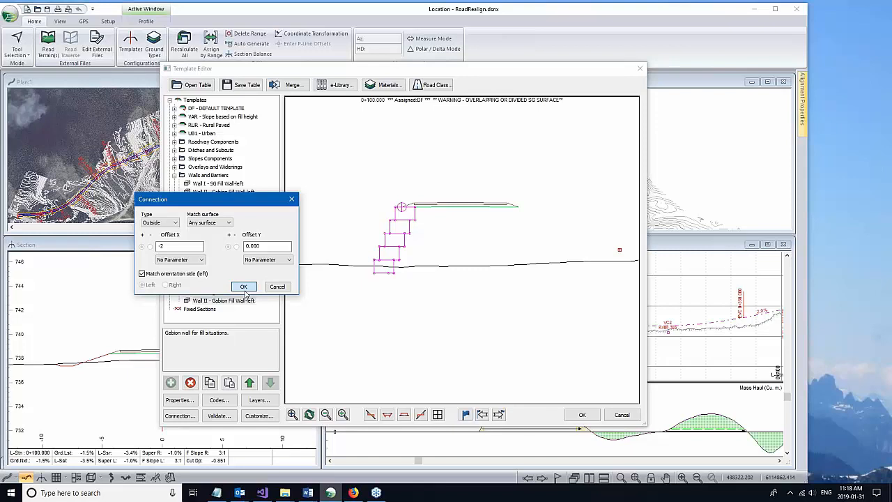
{"action": "left_click", "coordinate": [245, 292]}
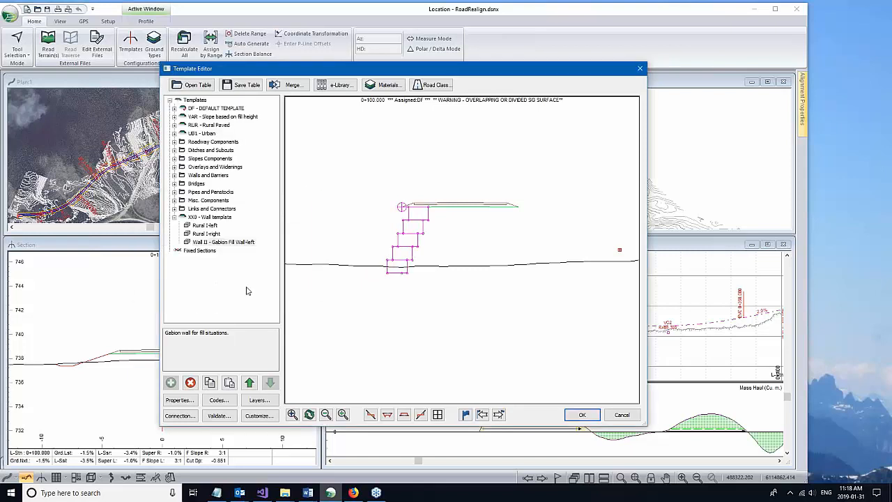
Step: Change the gabion wall's connection Offset X to 1.5
{"action": "left_click", "coordinate": [180, 415]}
{"action": "double_click", "coordinate": [379, 247]}
{"action": "key", "text": "shift+Tab"}
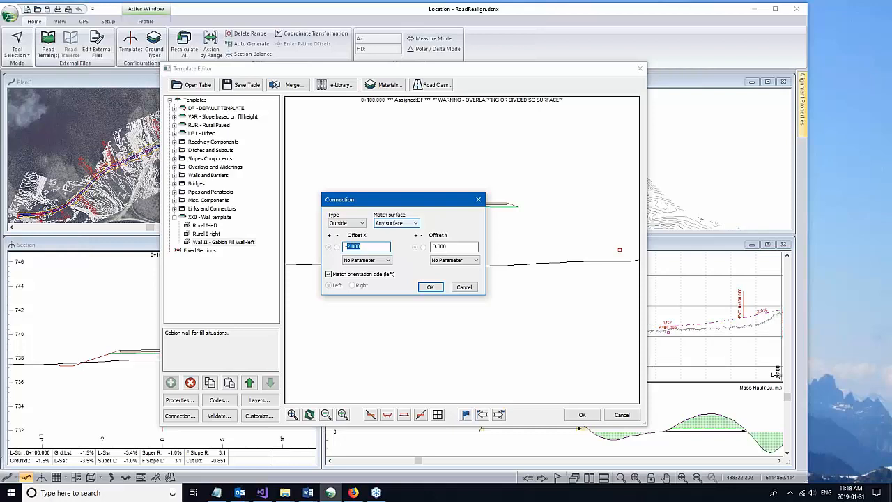
{"action": "type", "text": "1.5"}
{"action": "left_click", "coordinate": [430, 287]}
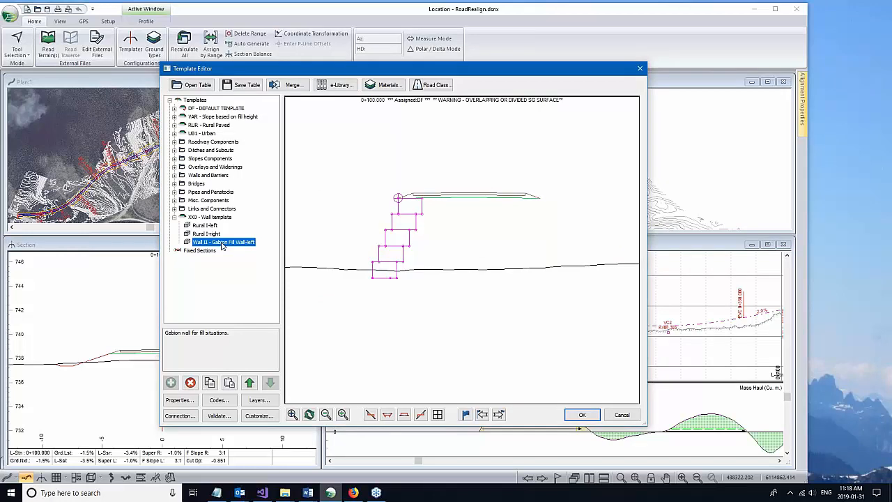
Step: Copy the gabion wall, paste it as a new right component, and accept the template
{"action": "right_click", "coordinate": [223, 244]}
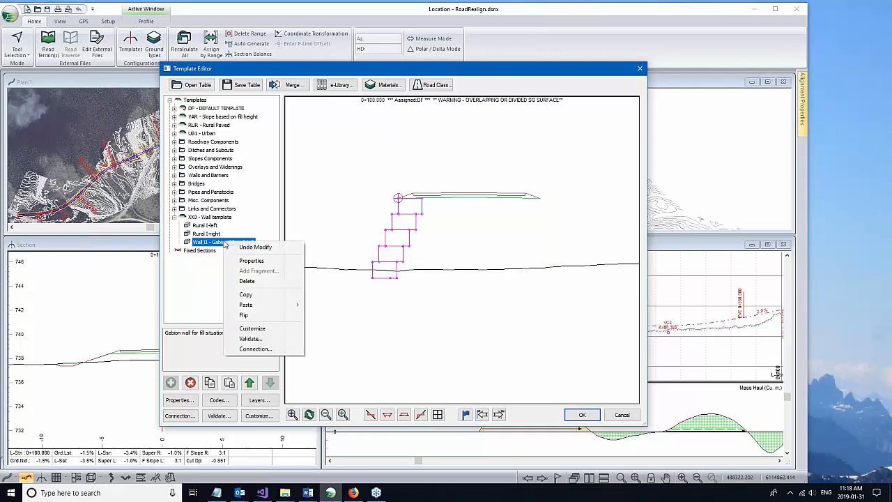
{"action": "left_click", "coordinate": [257, 297]}
{"action": "right_click", "coordinate": [228, 244]}
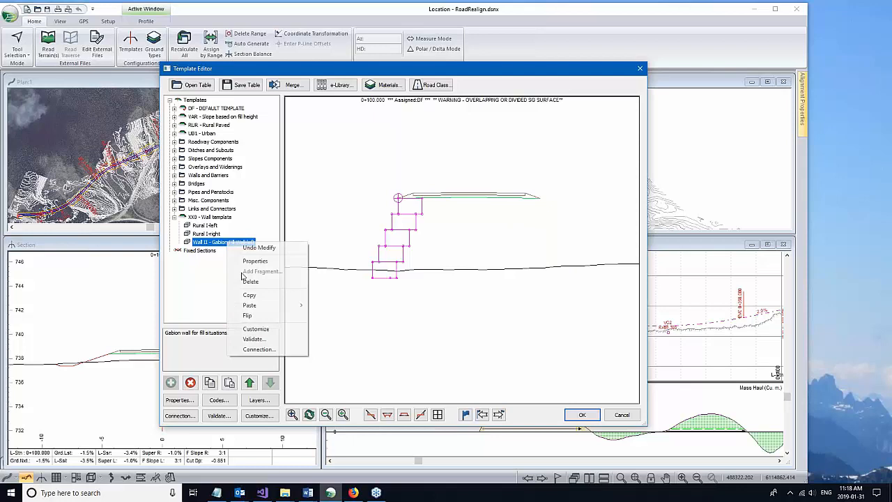
{"action": "mouse_move", "coordinate": [250, 305]}
{"action": "left_click", "coordinate": [363, 338]}
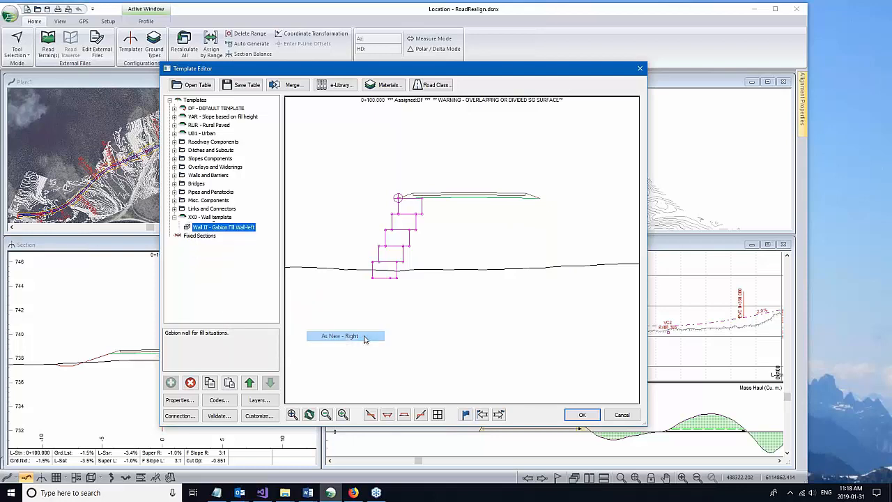
{"action": "left_click", "coordinate": [581, 415]}
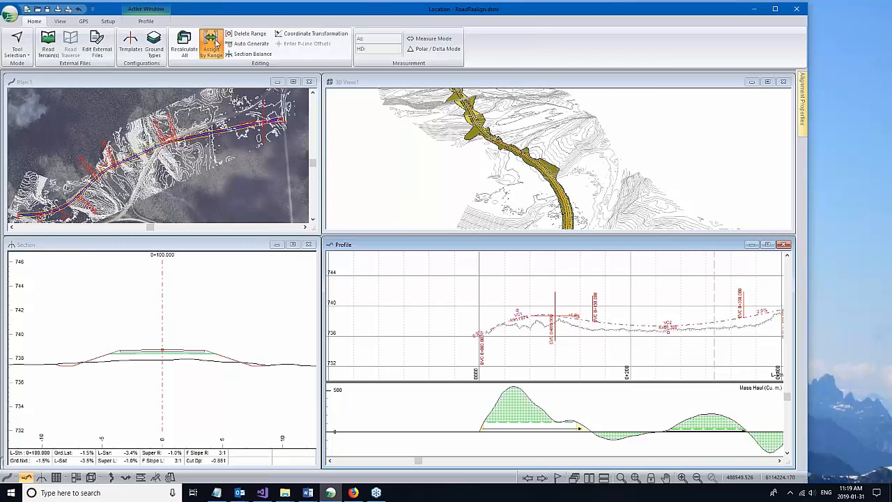
Step: Assign the XX0 Wall template to the station range 710 to 770 and accept
{"action": "left_click", "coordinate": [214, 43]}
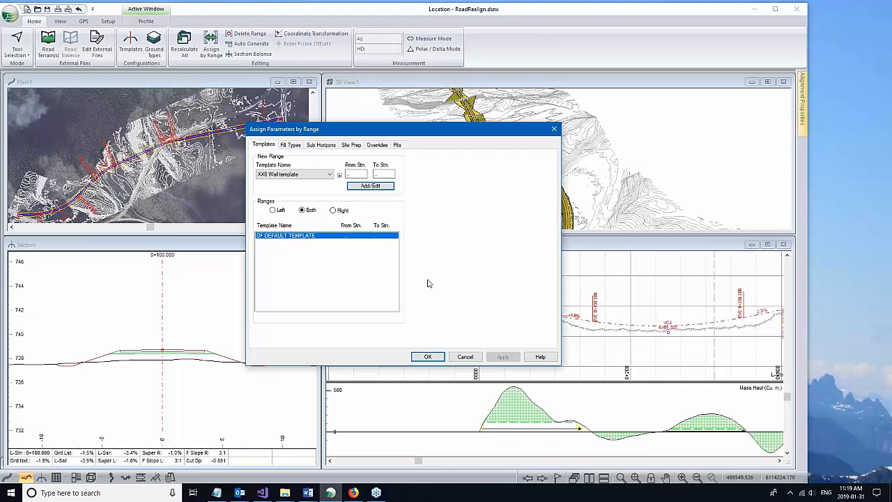
{"action": "left_click", "coordinate": [356, 173]}
{"action": "type", "text": "710"}
{"action": "key", "text": "Tab"}
{"action": "type", "text": "770"}
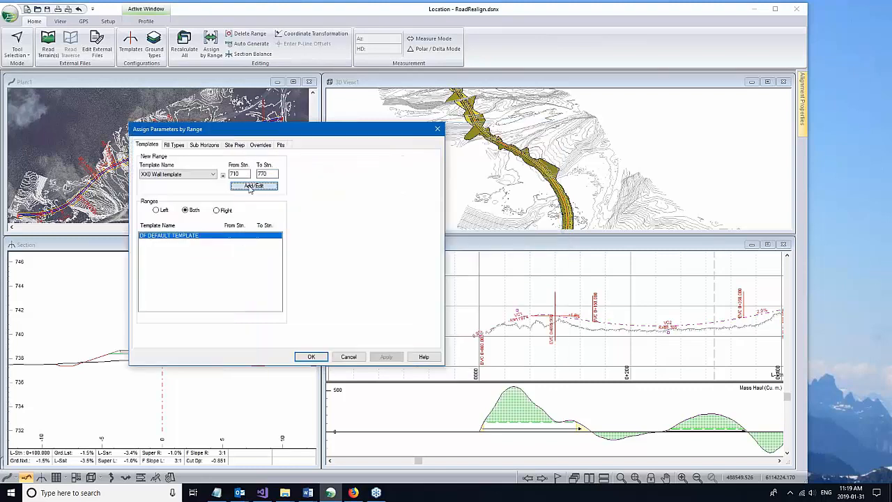
{"action": "left_click", "coordinate": [252, 186]}
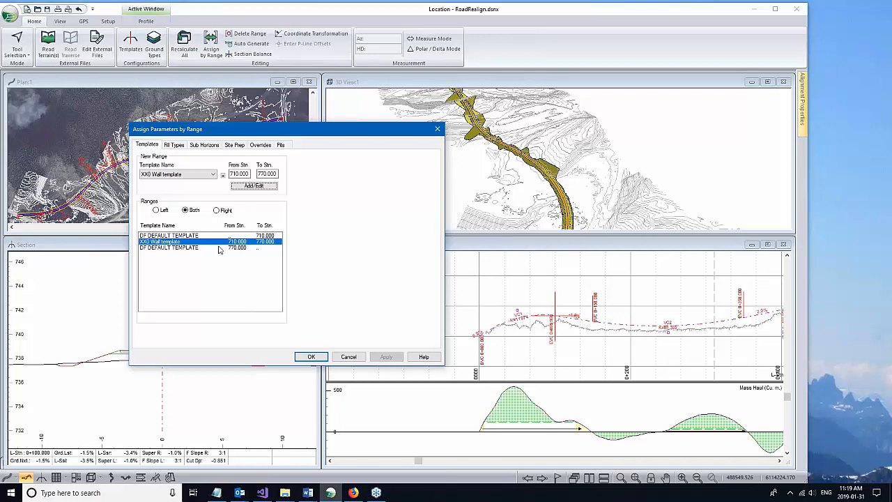
{"action": "left_click", "coordinate": [311, 357]}
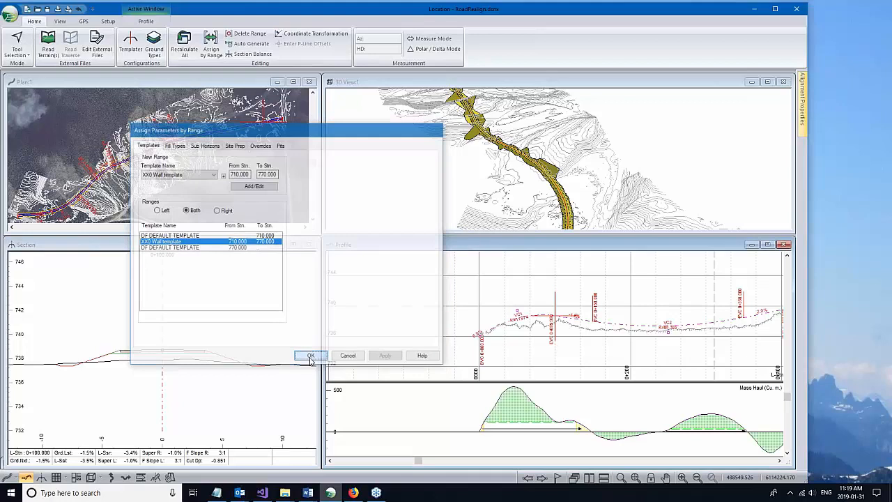
Step: Jump to station 0+770 and step to the next cross-section
{"action": "left_click", "coordinate": [557, 478]}
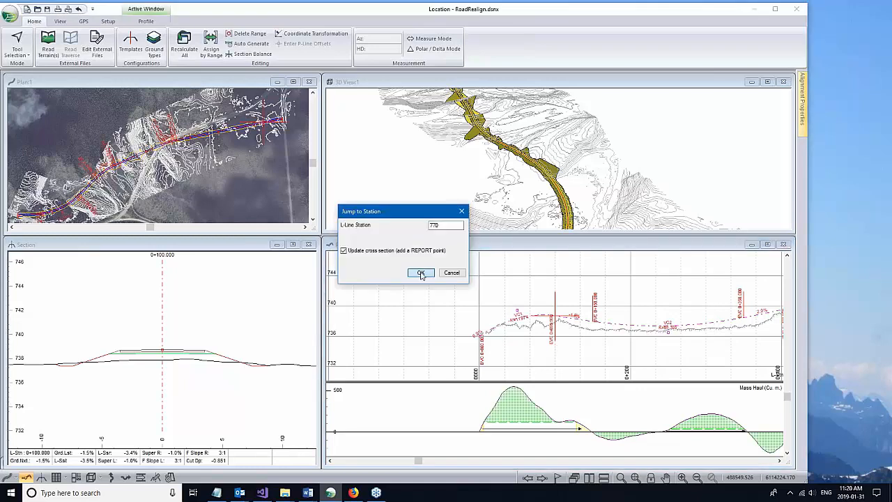
{"action": "left_click", "coordinate": [420, 273]}
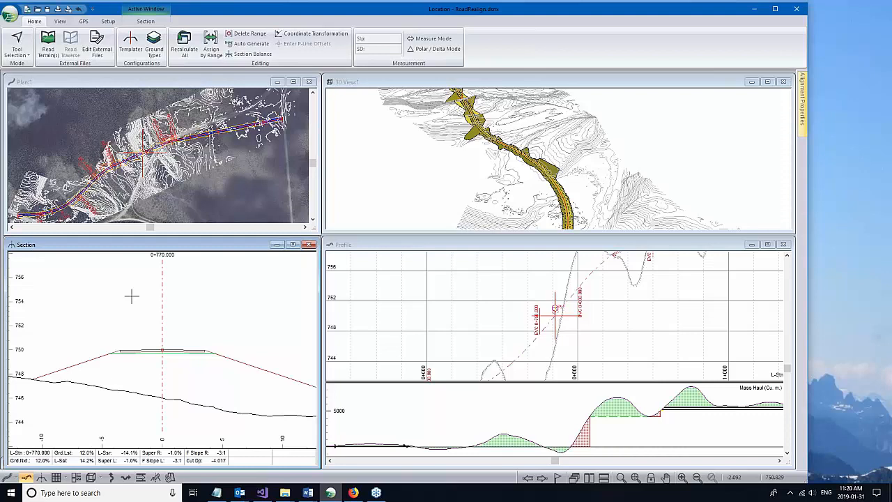
{"action": "scroll", "coordinate": [132, 296], "scroll_direction": "down", "scroll_amount": 1}
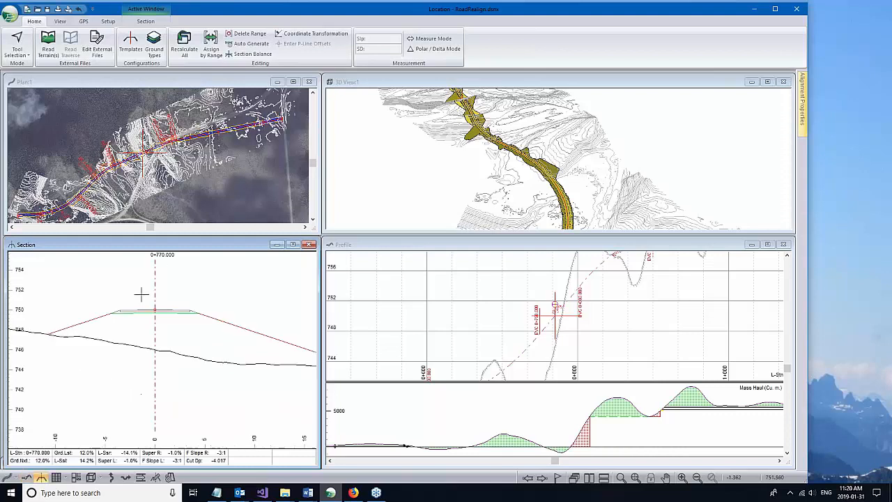
{"action": "scroll", "coordinate": [144, 290], "scroll_direction": "down", "scroll_amount": 1}
{"action": "key", "text": "Right"}
{"action": "middle_click_drag", "start_coordinate": [46, 298], "coordinate": [121, 310]}
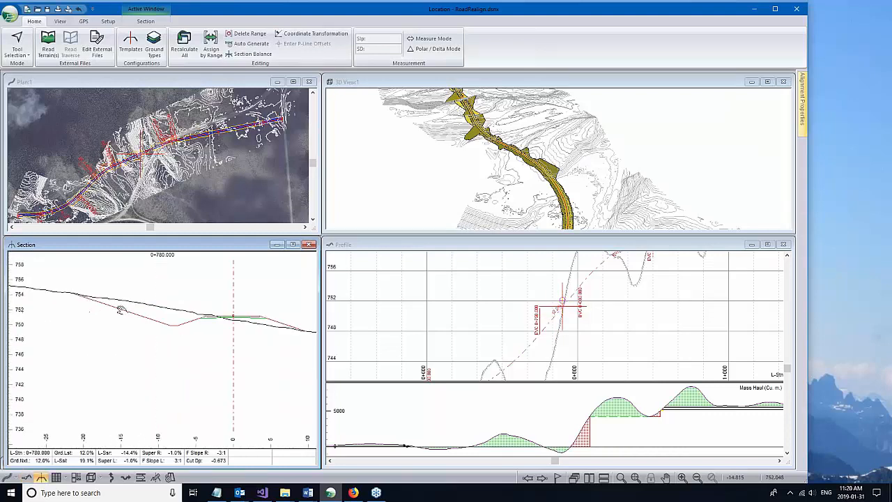
Step: View the walled section at 0+765, then pick station 1+305 on the plan
{"action": "left_click", "coordinate": [217, 54]}
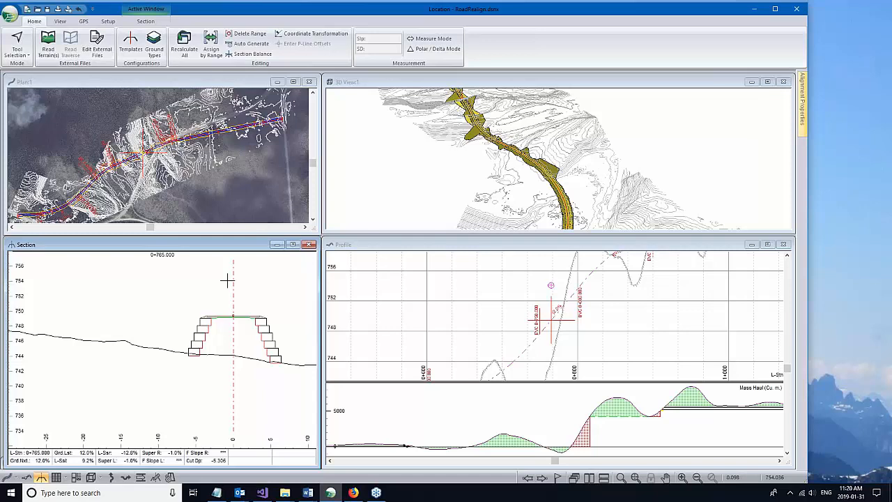
{"action": "scroll", "coordinate": [310, 338], "scroll_direction": "up", "scroll_amount": 2}
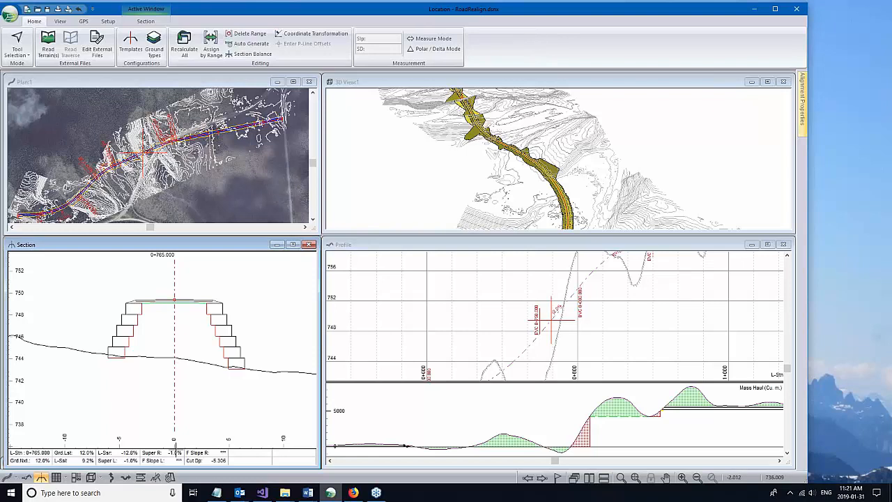
{"action": "left_click", "coordinate": [247, 143]}
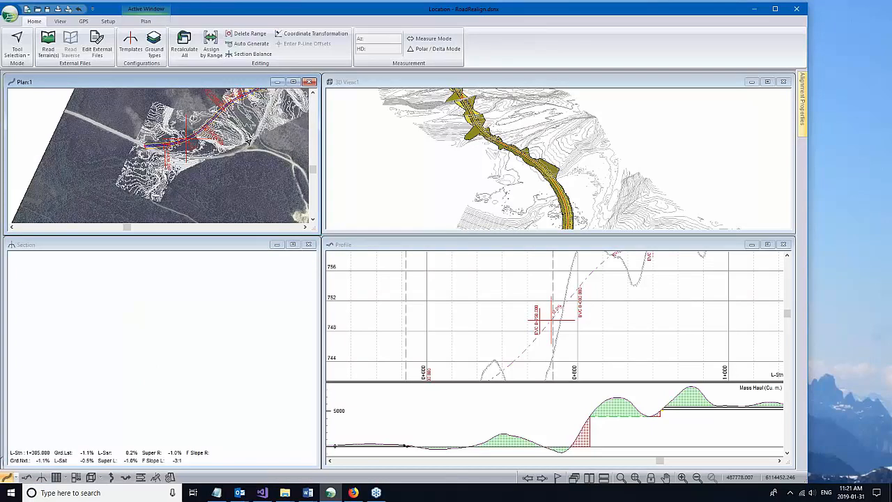
Step: Open the Template Editor from the section at 1+305 and pan to the road template
{"action": "double_click", "coordinate": [172, 288]}
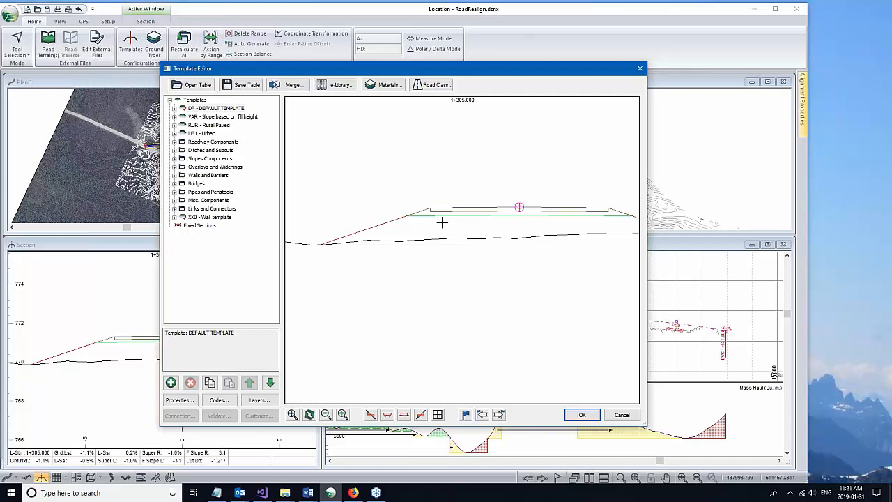
{"action": "left_click_drag", "start_coordinate": [519, 207], "coordinate": [531, 267]}
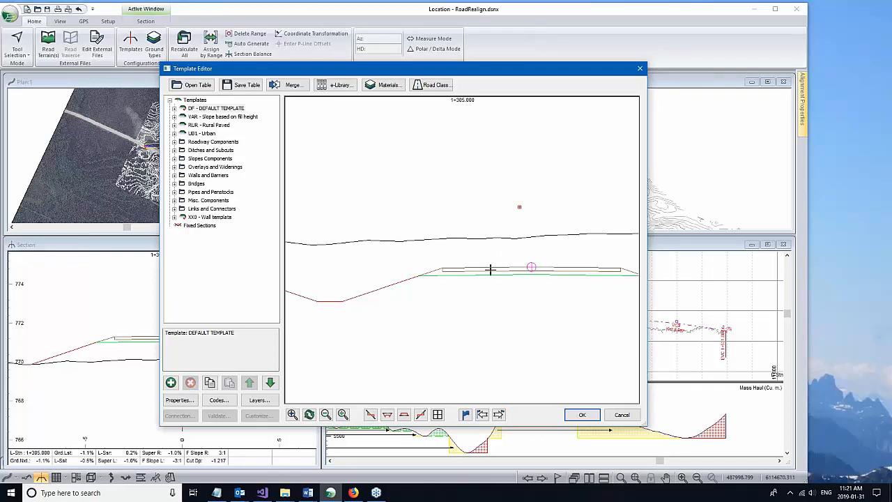
{"action": "left_click_drag", "start_coordinate": [491, 270], "coordinate": [478, 175]}
{"action": "scroll", "coordinate": [444, 190], "scroll_direction": "up", "scroll_amount": 3}
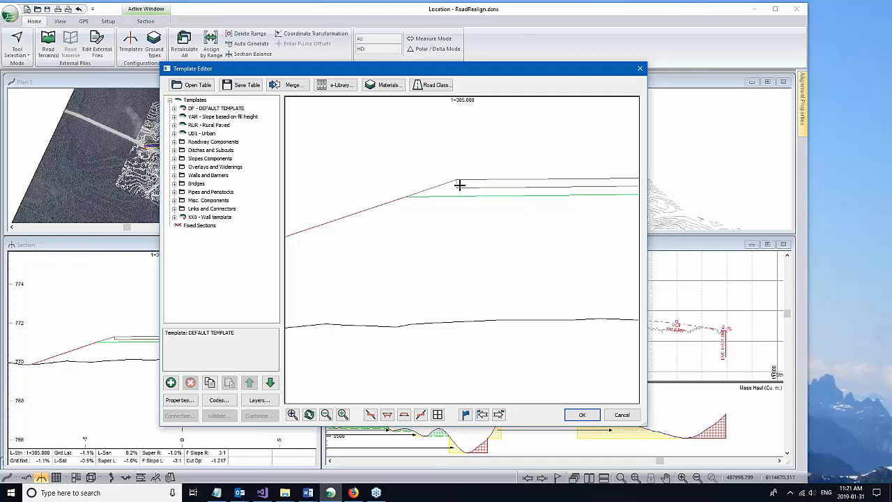
Step: Hatch the Srf2 surfacing fill area
{"action": "right_click", "coordinate": [459, 185]}
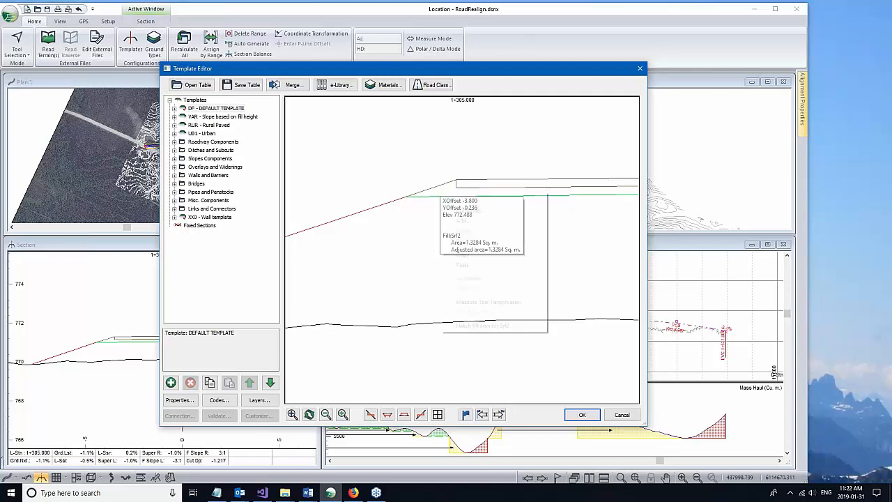
{"action": "left_click", "coordinate": [488, 325]}
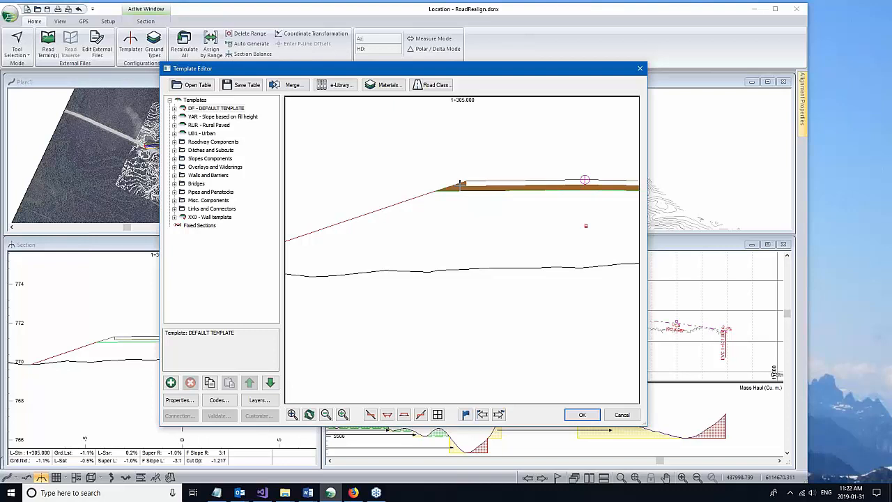
{"action": "scroll", "coordinate": [456, 181], "scroll_direction": "up", "scroll_amount": 4}
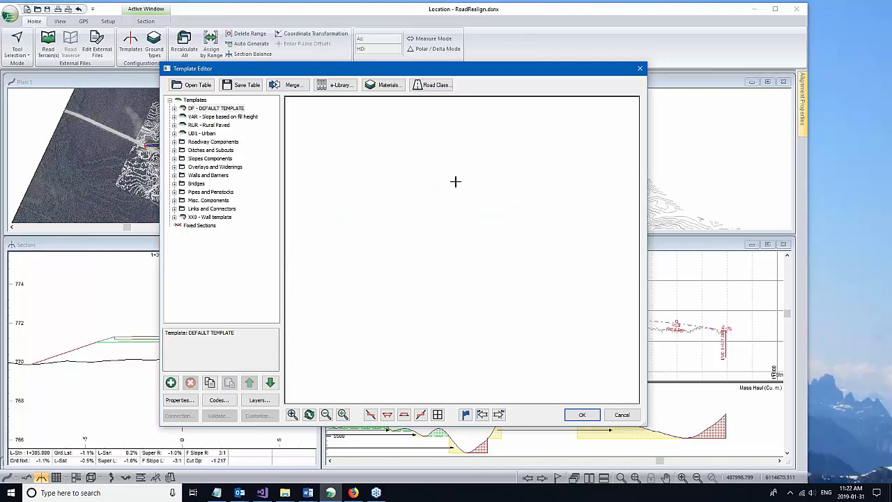
Step: Toggle Hatch all fill areas on, off and on again, then close the editor without saving
{"action": "scroll", "coordinate": [344, 144], "scroll_direction": "down", "scroll_amount": 8}
{"action": "right_click", "coordinate": [344, 144]}
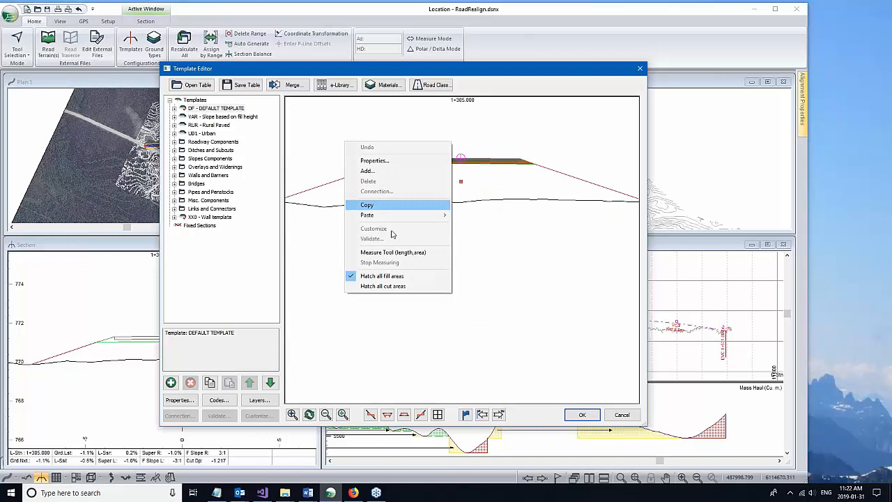
{"action": "left_click", "coordinate": [400, 277]}
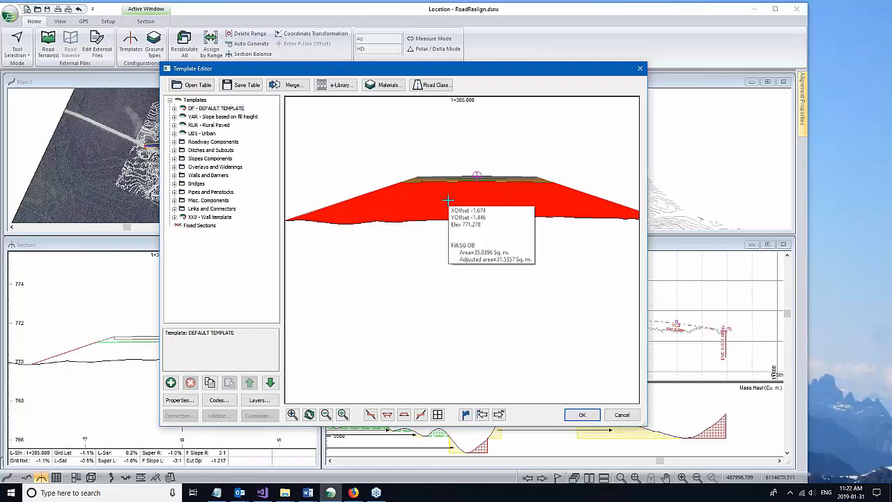
{"action": "scroll", "coordinate": [448, 200], "scroll_direction": "down", "scroll_amount": 2}
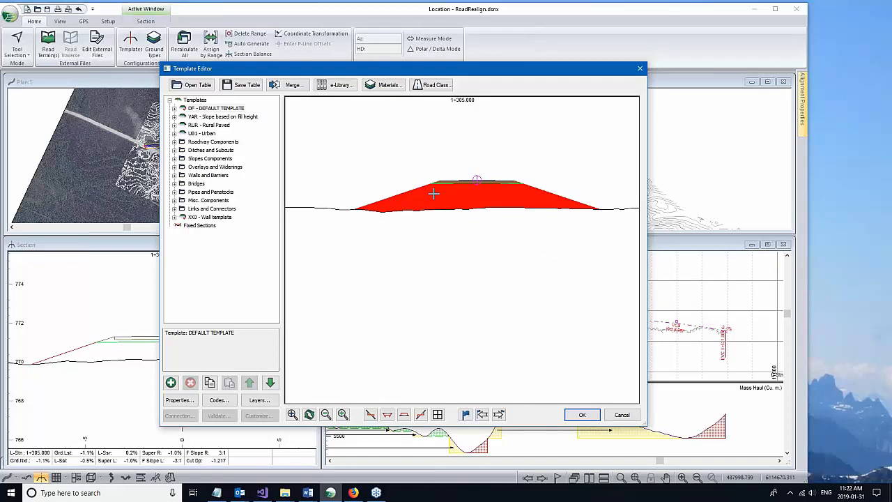
{"action": "scroll", "coordinate": [432, 192], "scroll_direction": "up", "scroll_amount": 1}
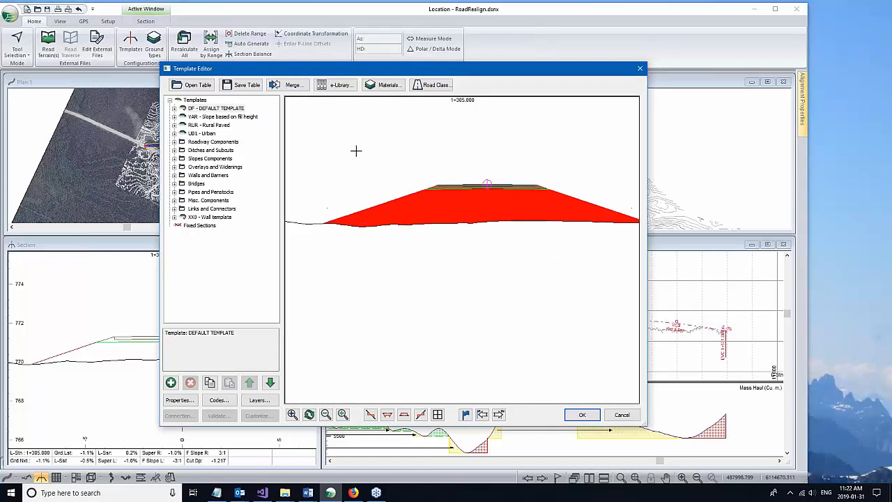
{"action": "right_click", "coordinate": [356, 151]}
{"action": "left_click", "coordinate": [394, 286]}
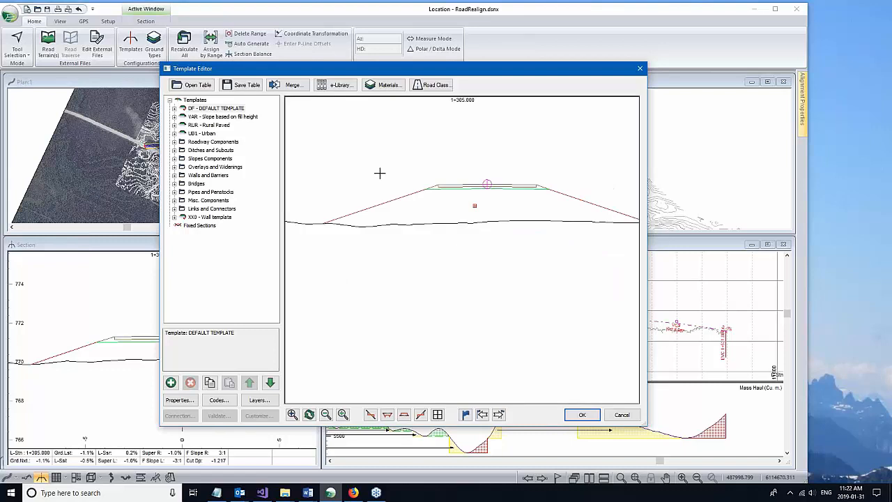
{"action": "right_click", "coordinate": [380, 173]}
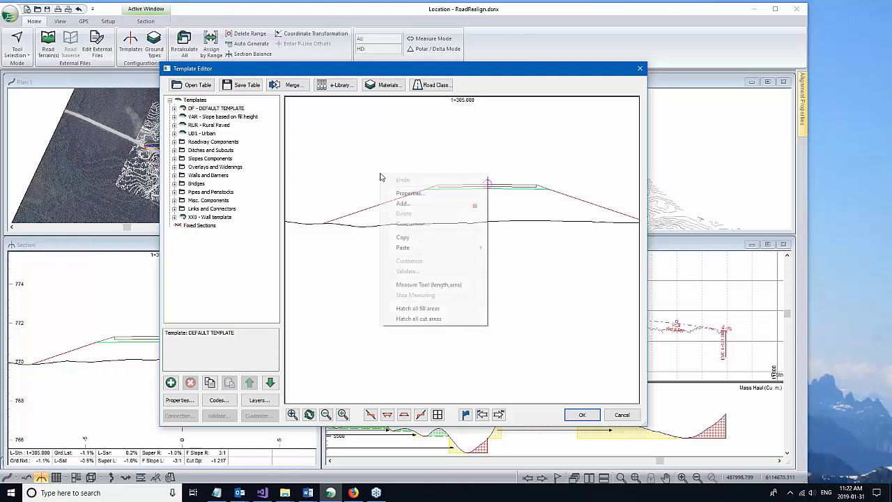
{"action": "left_click", "coordinate": [418, 311]}
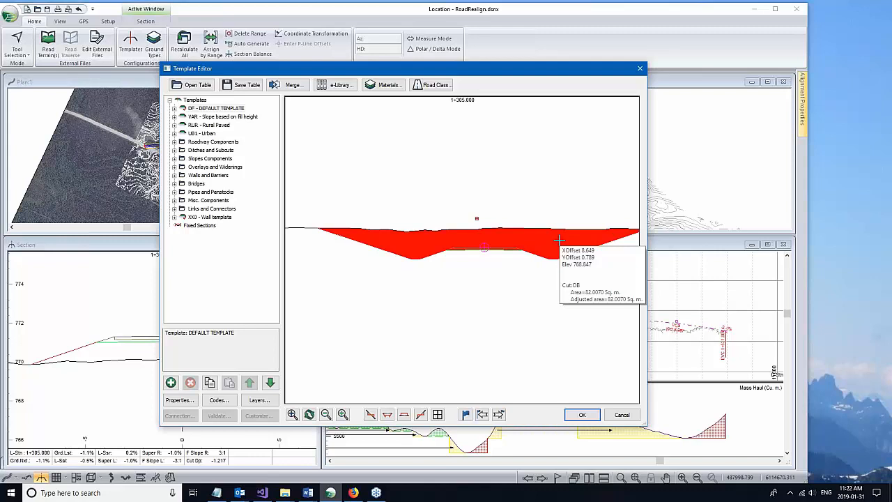
{"action": "left_click", "coordinate": [623, 415]}
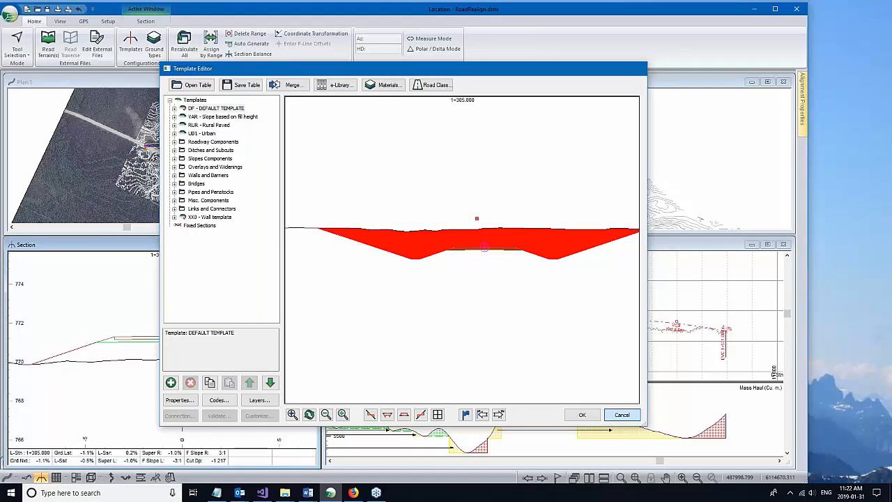
Step: Open Ground Types and review the Overburden fill slope and Organics (1000% slopes, 1.000 expansion)
{"action": "left_click", "coordinate": [154, 48]}
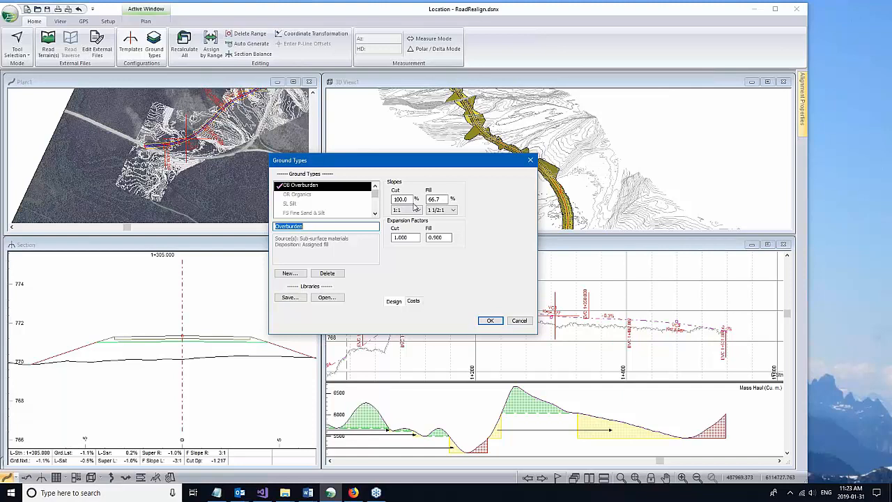
{"action": "key", "text": "Tab"}
{"action": "key", "text": "Tab"}
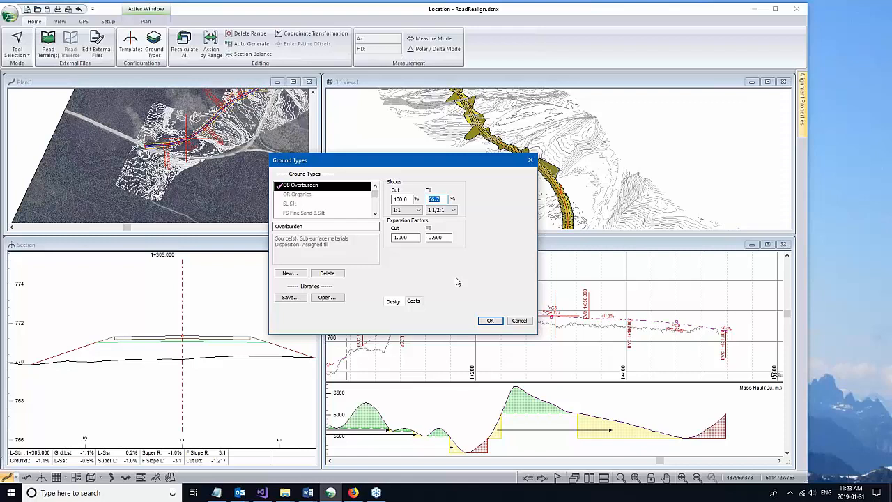
{"action": "left_click", "coordinate": [292, 195]}
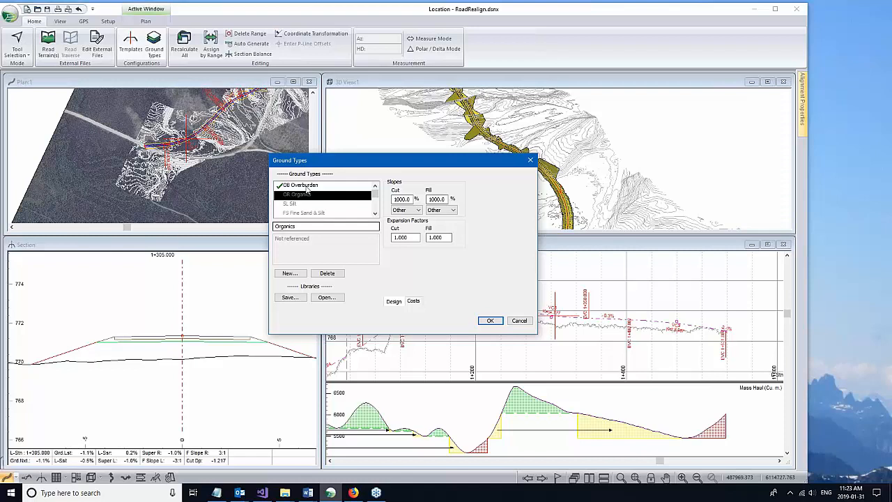
Step: Close Ground Types without changes and bring up Assign Parameters by Range
{"action": "left_click", "coordinate": [520, 321]}
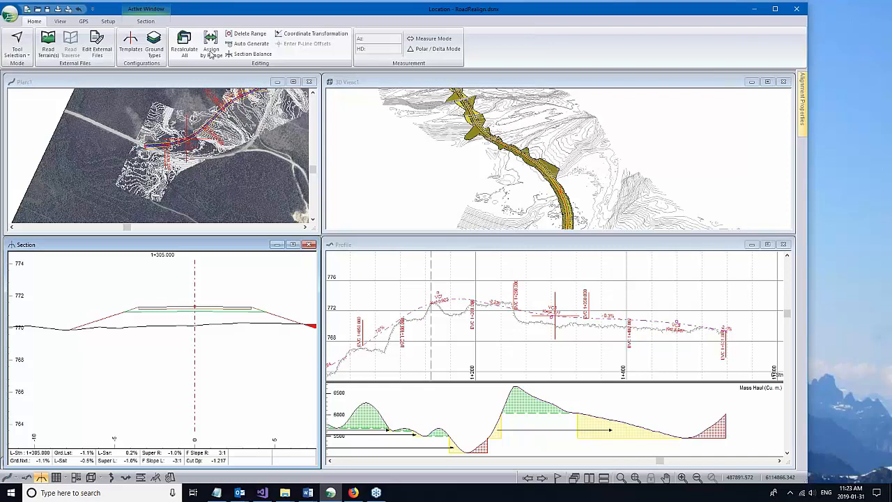
{"action": "left_click", "coordinate": [210, 54]}
Step: Define sub-horizon layers OB Overburden 1.00, GR Gravel 2.00, and SR Solid Rock
{"action": "left_click", "coordinate": [320, 144]}
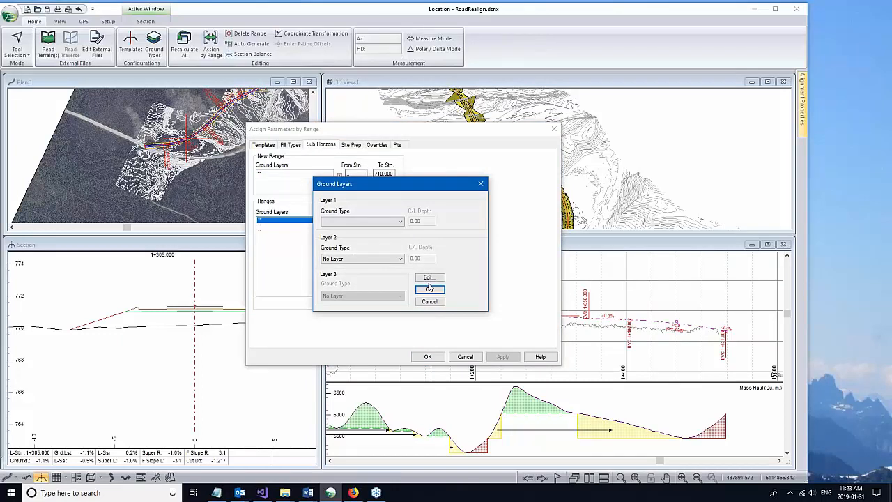
{"action": "left_click", "coordinate": [400, 221]}
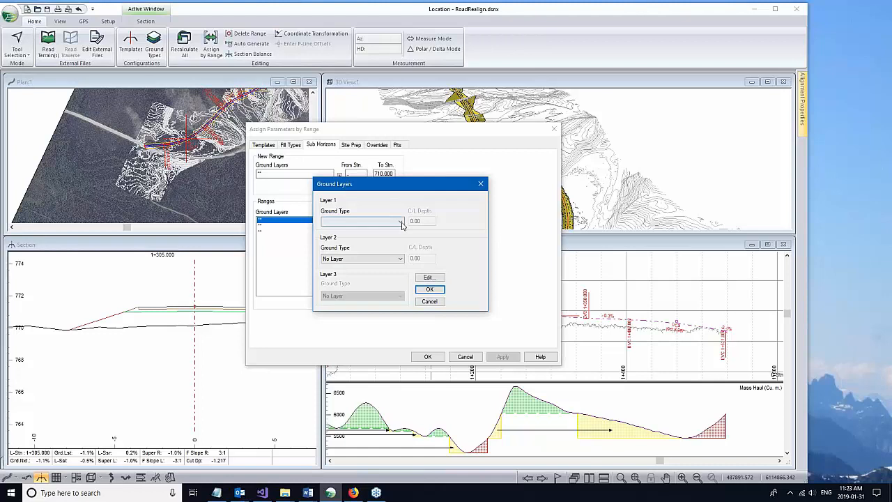
{"action": "left_click", "coordinate": [340, 235]}
{"action": "left_click", "coordinate": [400, 258]}
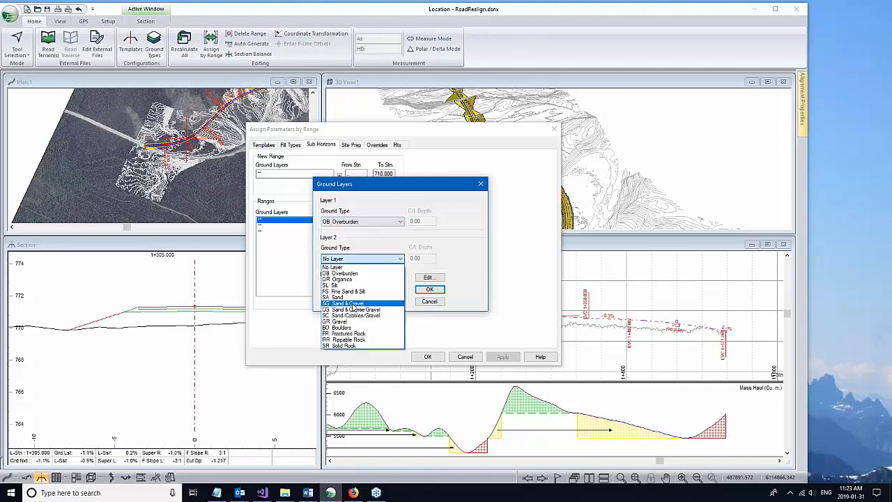
{"action": "left_click", "coordinate": [338, 321]}
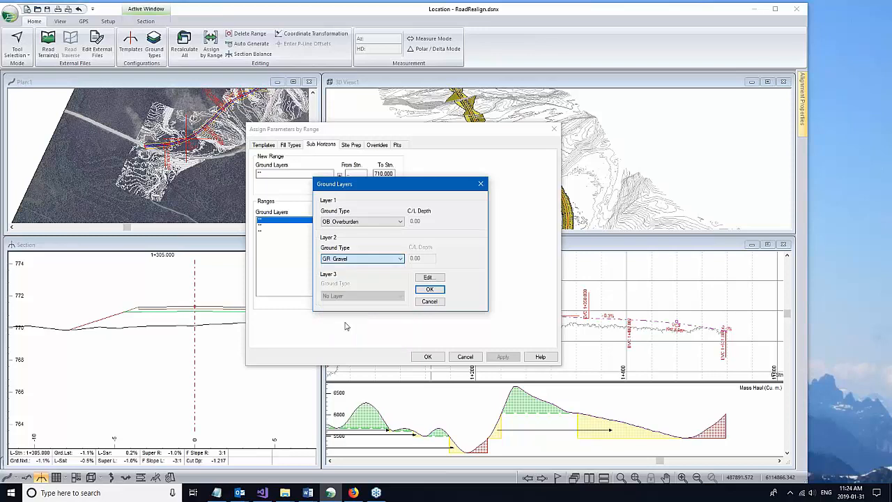
{"action": "left_click", "coordinate": [363, 296]}
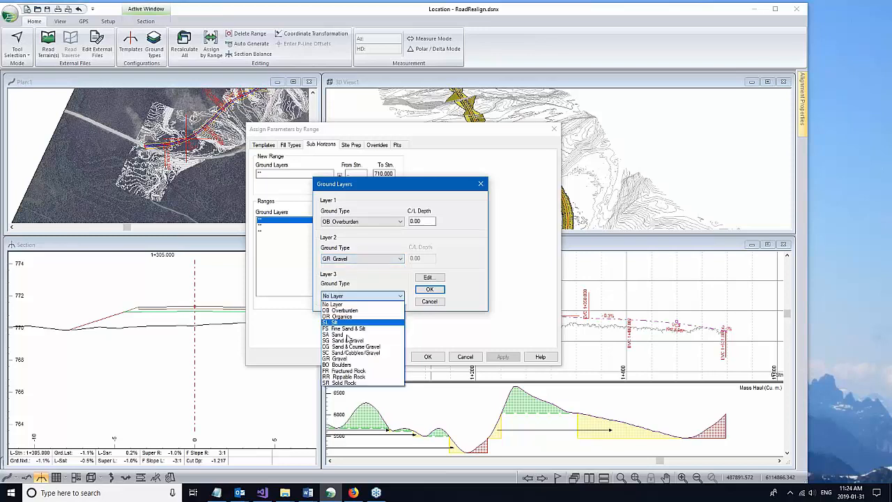
{"action": "left_click", "coordinate": [342, 383]}
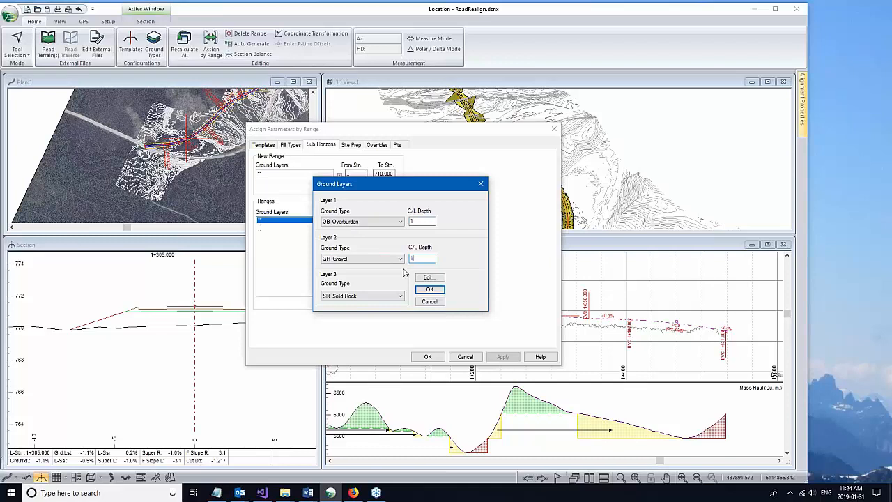
{"action": "left_click_drag", "start_coordinate": [418, 259], "coordinate": [390, 261]}
{"action": "type", "text": "2"}
{"action": "left_click", "coordinate": [429, 288]}
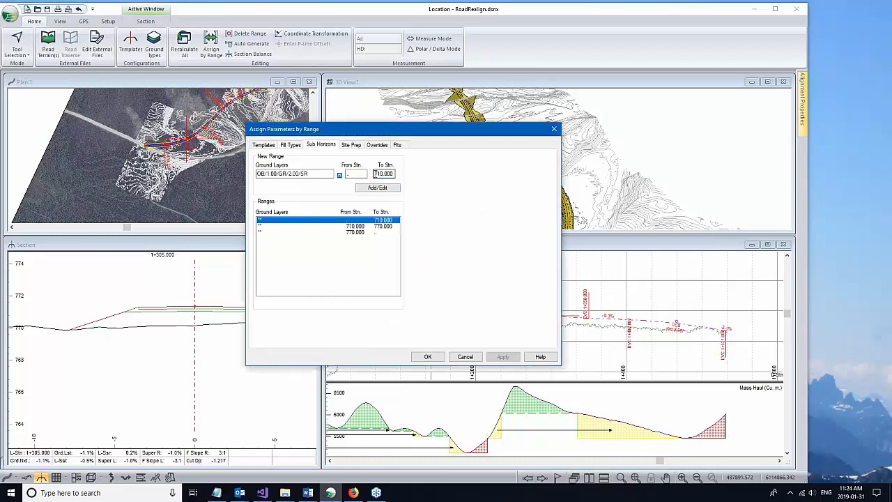
Step: Clear the From/To stations and replace all ranges with one full-length OB/GR/SR range
{"action": "left_click_drag", "start_coordinate": [376, 174], "coordinate": [505, 173]}
{"action": "key", "text": "Delete"}
{"action": "left_click_drag", "start_coordinate": [364, 173], "coordinate": [333, 172]}
{"action": "left_click", "coordinate": [377, 188]}
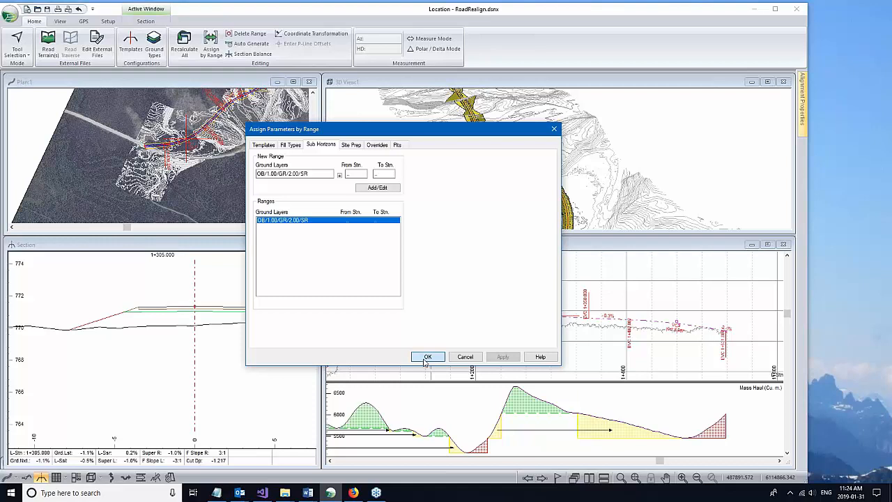
Step: Apply the assignment, recalculate the entire design, and view the section full size showing the layers
{"action": "left_click", "coordinate": [427, 356]}
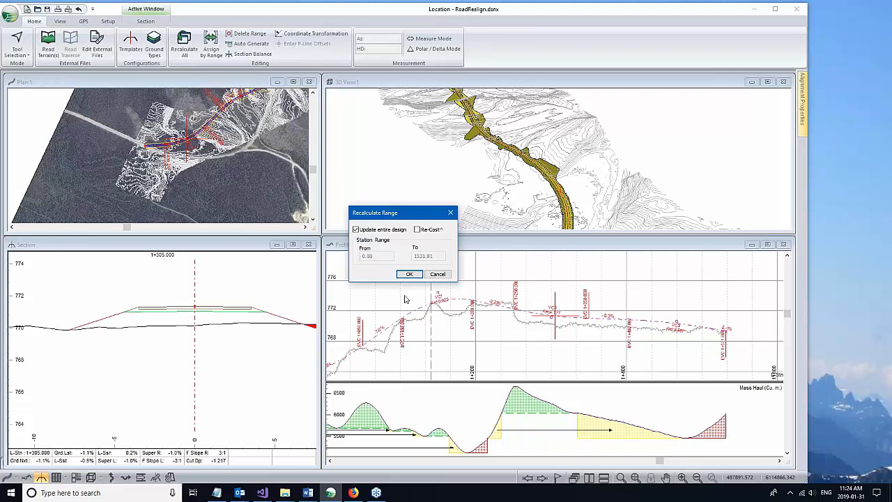
{"action": "left_click", "coordinate": [409, 274]}
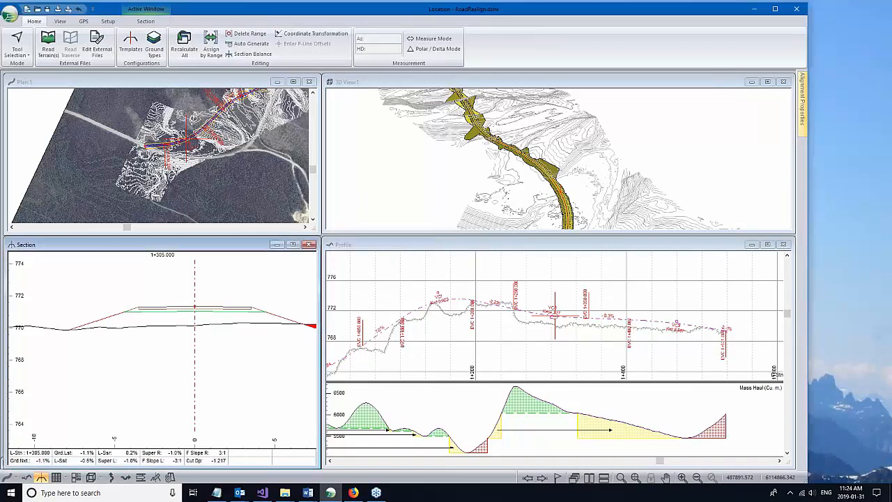
{"action": "left_click", "coordinate": [293, 244]}
{"action": "middle_click_drag", "start_coordinate": [350, 243], "coordinate": [367, 289]}
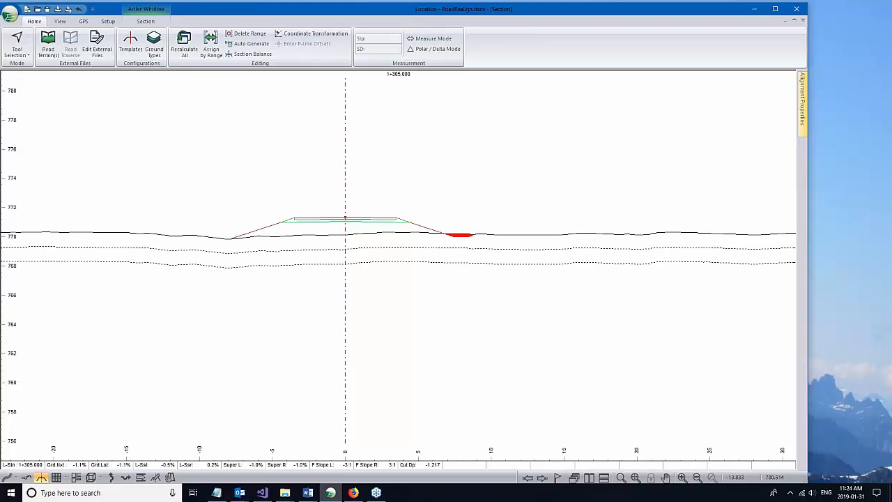
Step: Change the Slope Cut/Fill-left final cut slope from 33.3% to Auto in the Template Editor
{"action": "left_click", "coordinate": [131, 45]}
{"action": "left_click", "coordinate": [217, 151]}
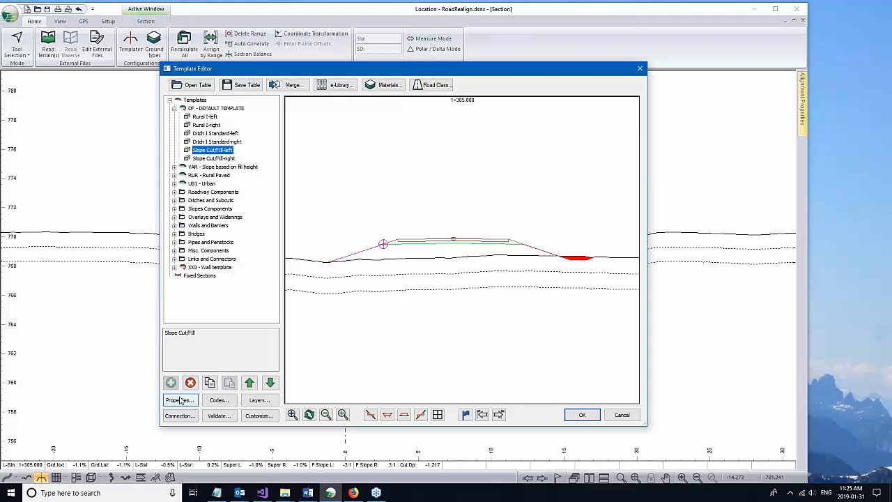
{"action": "left_click", "coordinate": [180, 400]}
{"action": "left_click", "coordinate": [253, 326]}
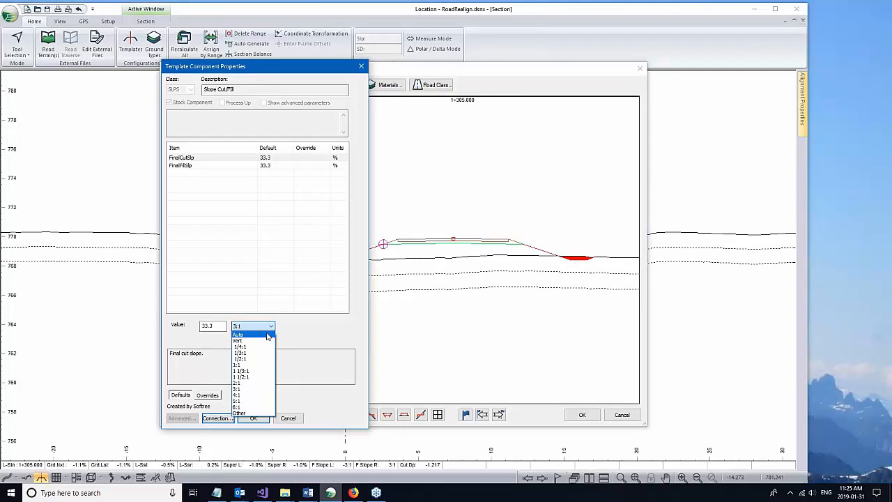
{"action": "left_click", "coordinate": [267, 335]}
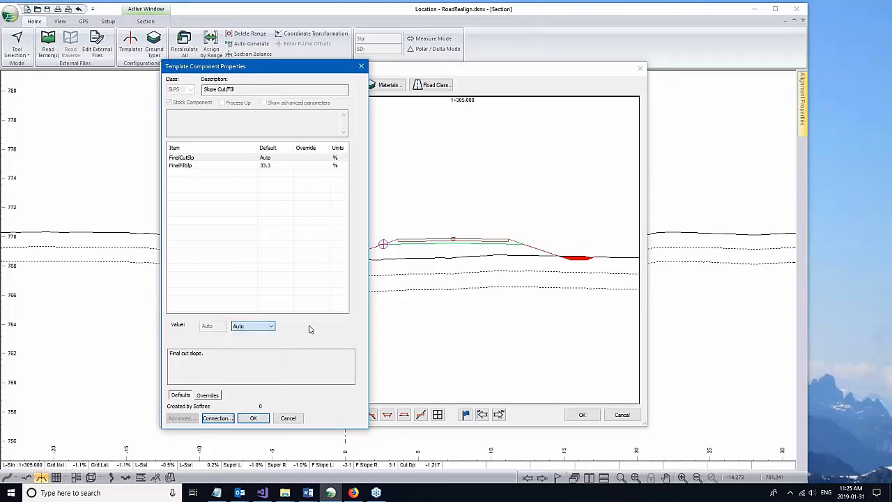
{"action": "left_click", "coordinate": [255, 419]}
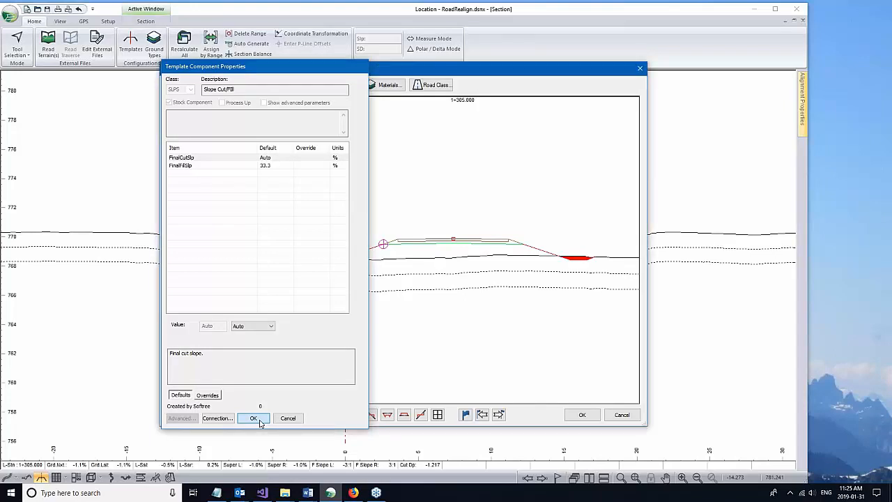
{"action": "right_click", "coordinate": [374, 266]}
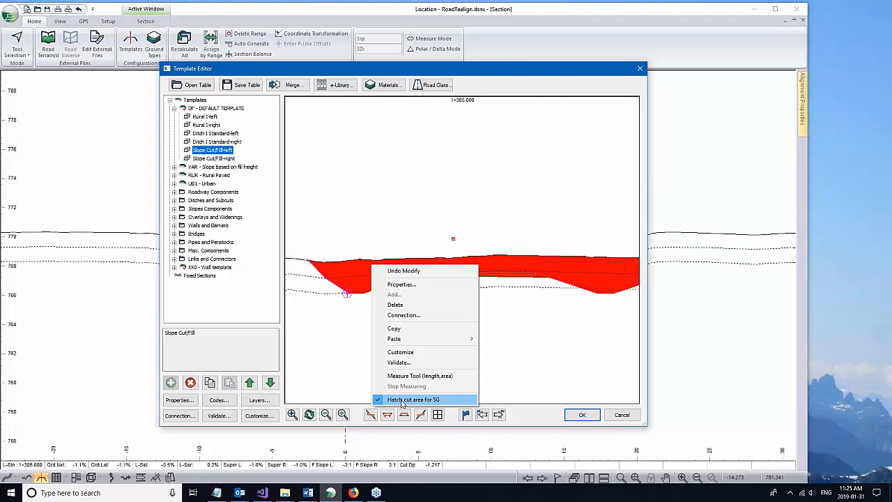
Step: Turn off SG cut-area hatching, test the auto slope by raising and lowering the template, then apply
{"action": "left_click", "coordinate": [402, 401]}
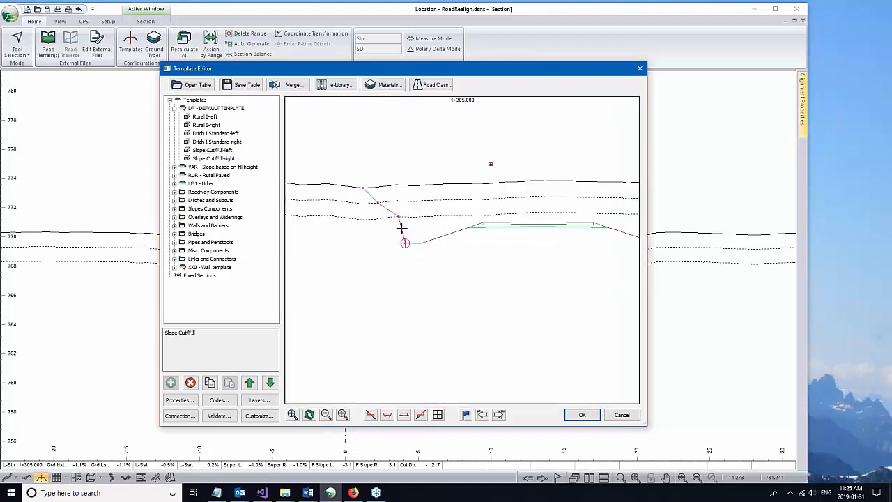
{"action": "mouse_move", "coordinate": [402, 227]}
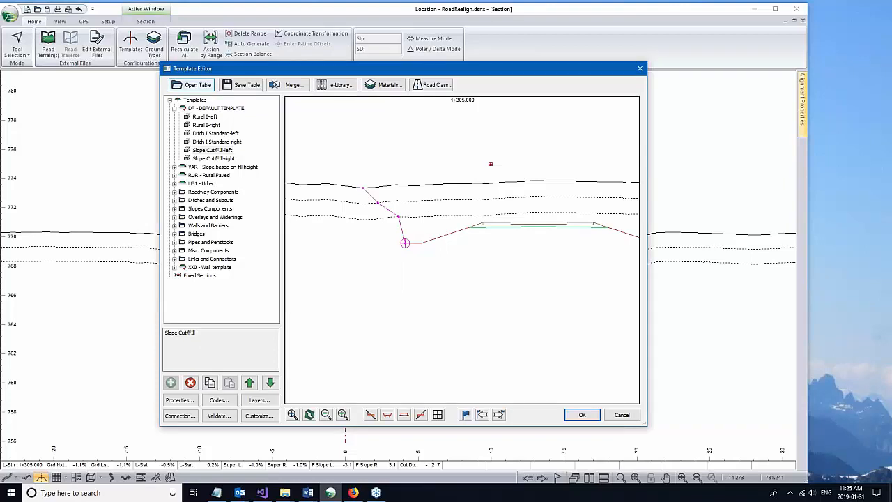
{"action": "left_click_drag", "start_coordinate": [488, 222], "coordinate": [513, 232]}
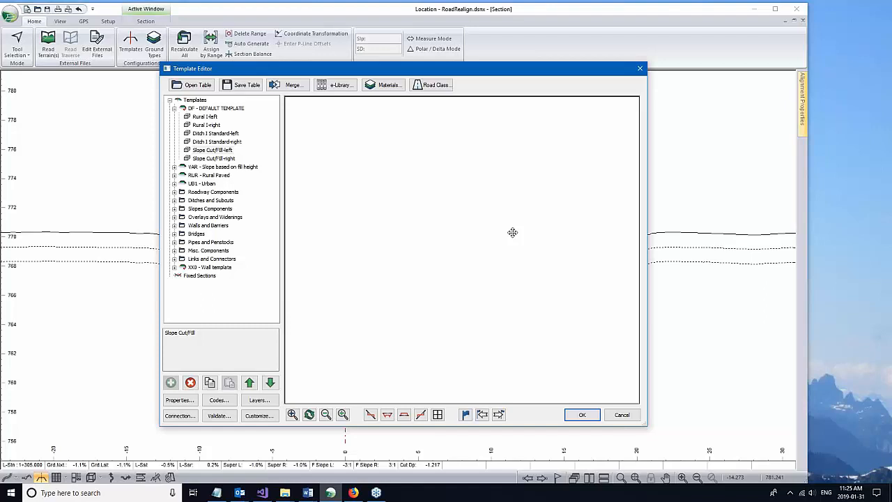
{"action": "left_click_drag", "start_coordinate": [512, 232], "coordinate": [474, 221]}
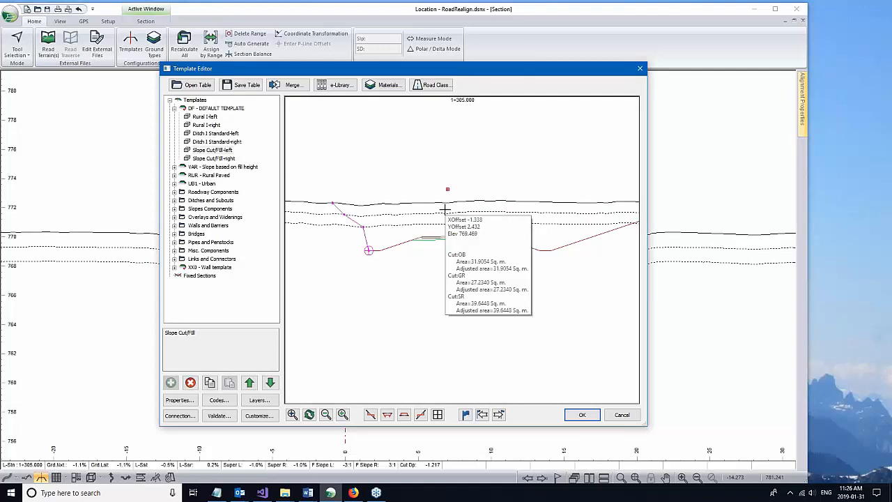
{"action": "left_click", "coordinate": [582, 415]}
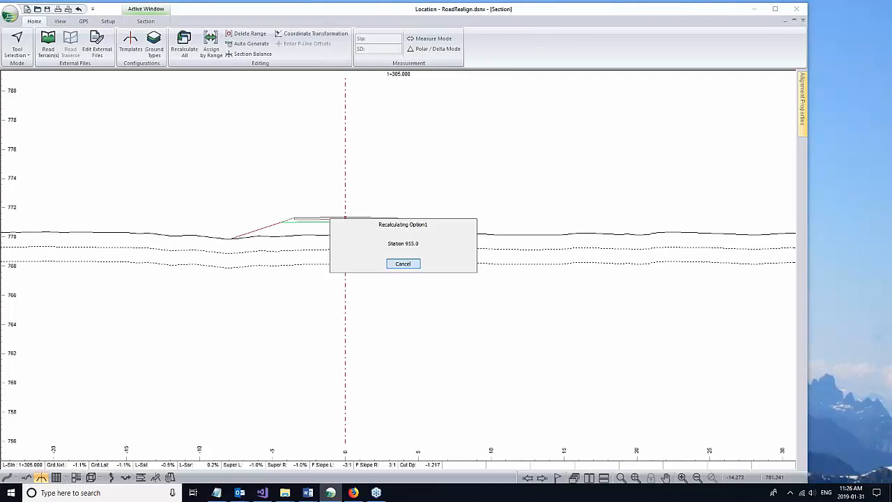
Step: Set Site Prep overburden removal to 0.5 from topo, limited outside to Slope stake - base
{"action": "left_click", "coordinate": [211, 44]}
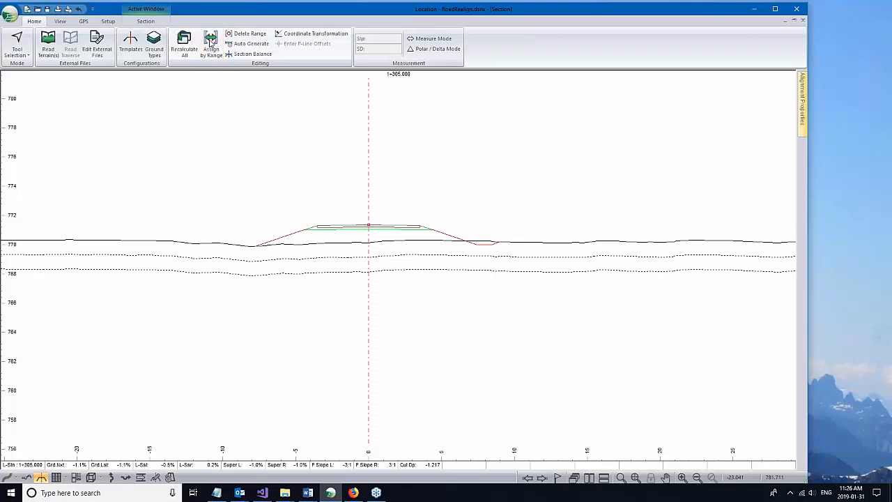
{"action": "left_click", "coordinate": [351, 145]}
{"action": "double_click", "coordinate": [264, 228]}
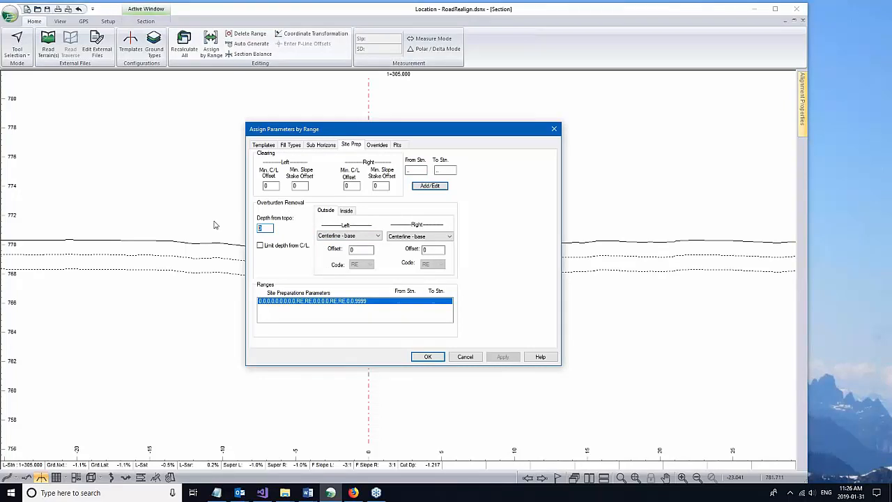
{"action": "type", "text": ".5"}
{"action": "left_click", "coordinate": [377, 236]}
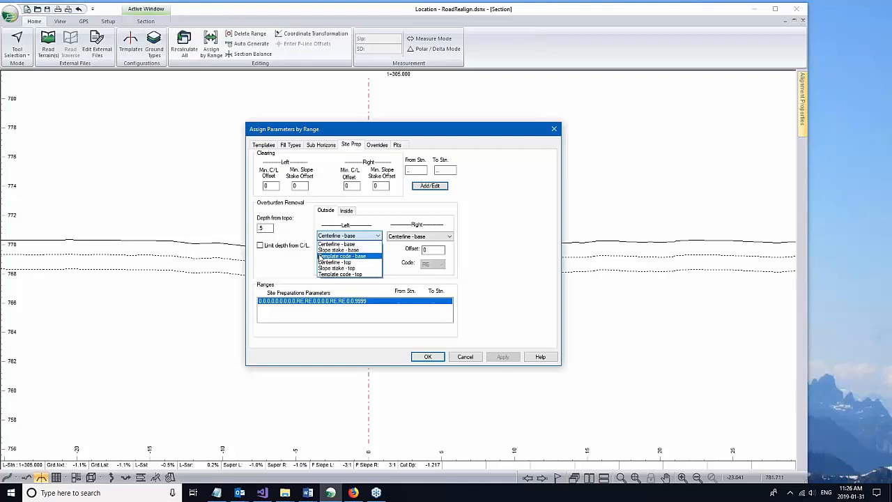
{"action": "left_click", "coordinate": [340, 249]}
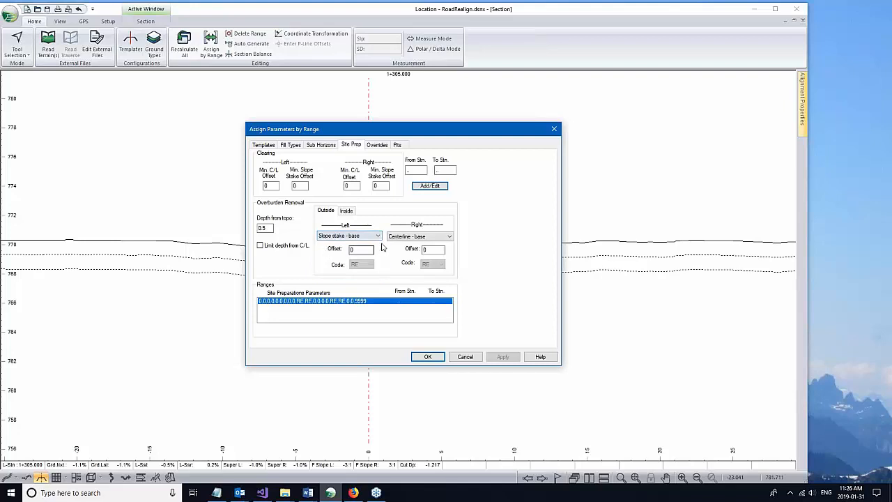
{"action": "left_click", "coordinate": [348, 210]}
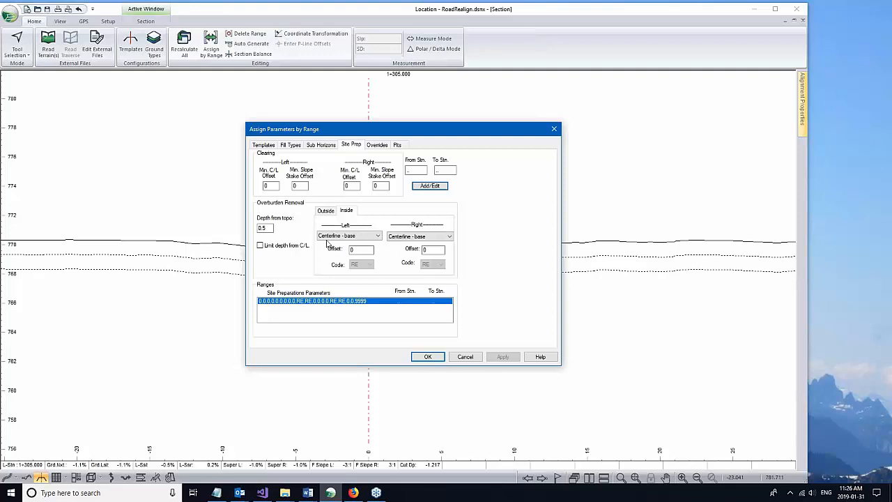
{"action": "left_click", "coordinate": [430, 186]}
{"action": "left_click", "coordinate": [329, 211]}
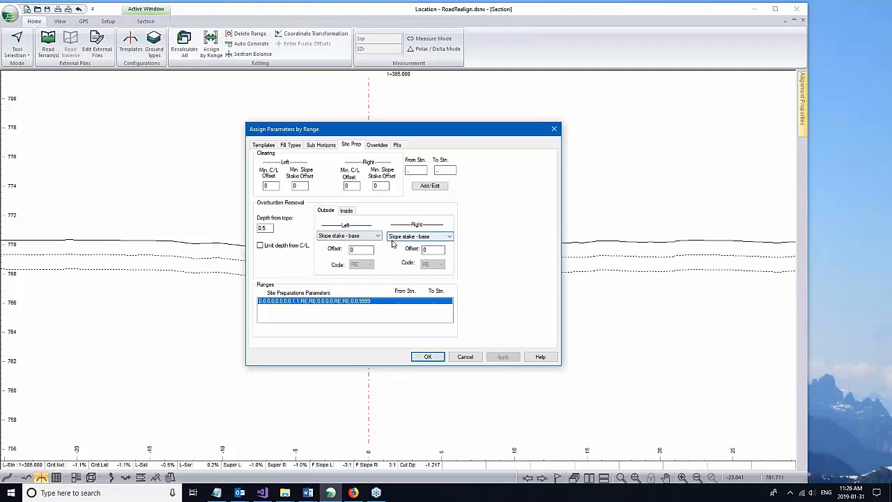
{"action": "key", "text": "Return"}
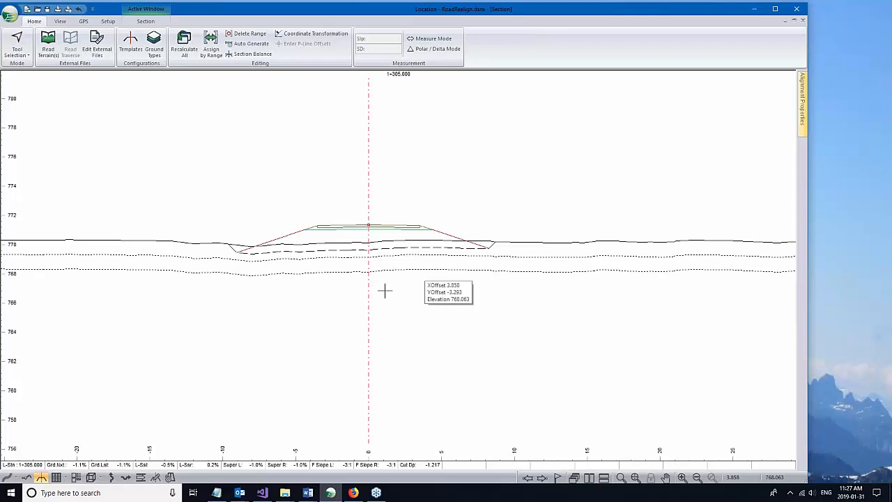
Step: Zoom in, enable Hatch fill area for CG, and read the roughly 17.8 sq. m fill area
{"action": "scroll", "coordinate": [356, 260], "scroll_direction": "up", "scroll_amount": 1}
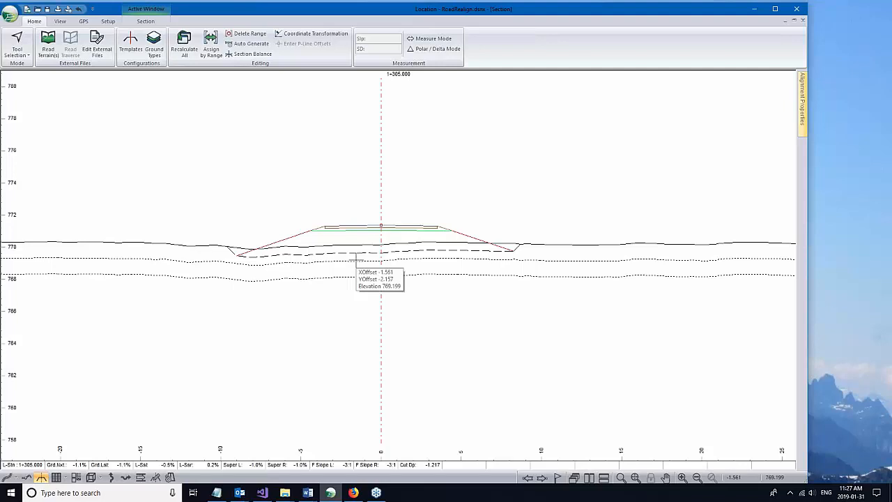
{"action": "scroll", "coordinate": [359, 263], "scroll_direction": "up", "scroll_amount": 1}
{"action": "right_click", "coordinate": [321, 241]}
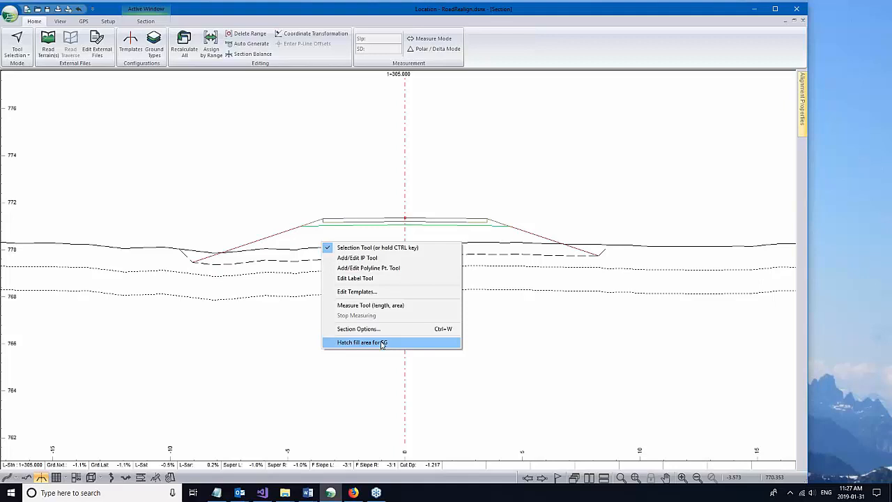
{"action": "left_click", "coordinate": [362, 342]}
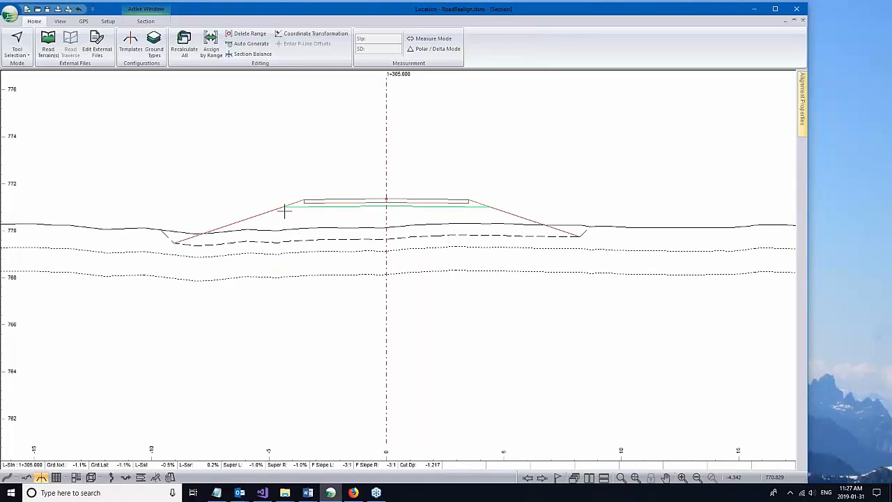
{"action": "mouse_move", "coordinate": [284, 211]}
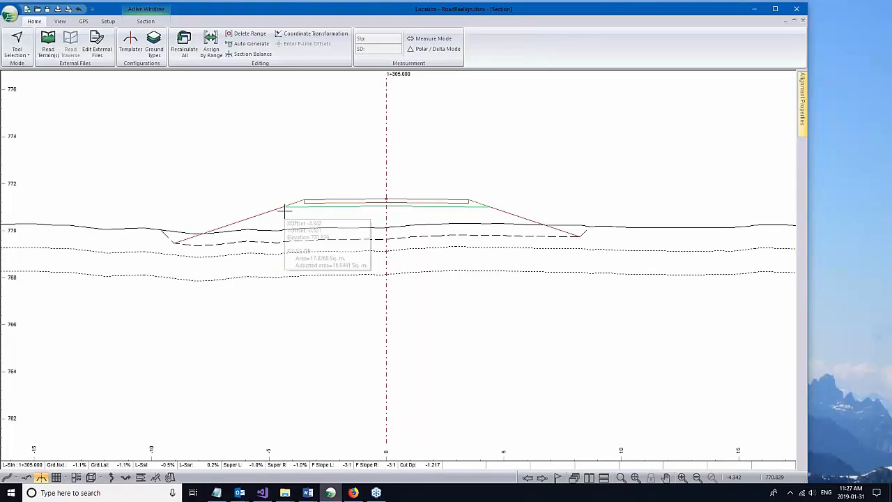
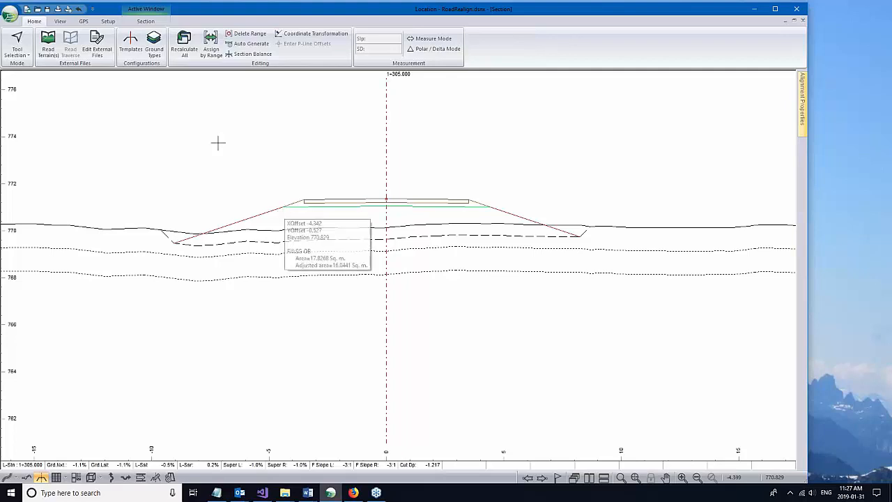
Step: Bring up the volume data table and open its Data Options field settings
{"action": "left_click", "coordinate": [130, 43]}
{"action": "key", "text": "Escape"}
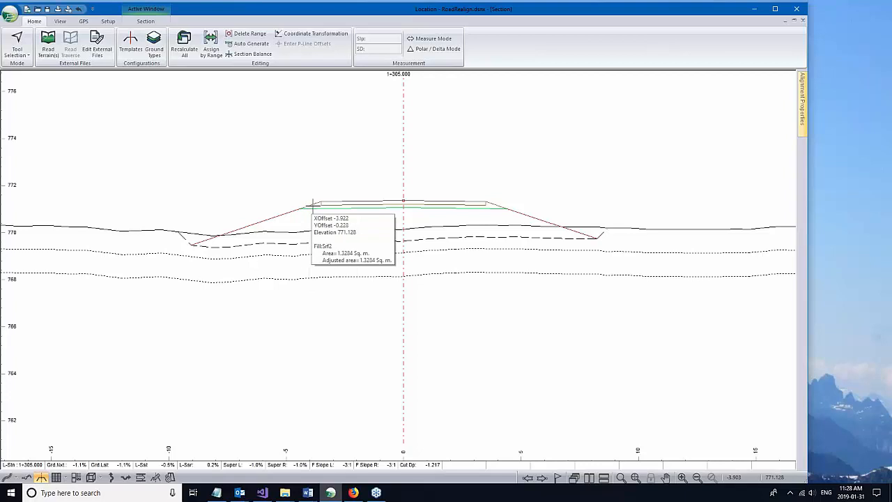
{"action": "left_click", "coordinate": [57, 478]}
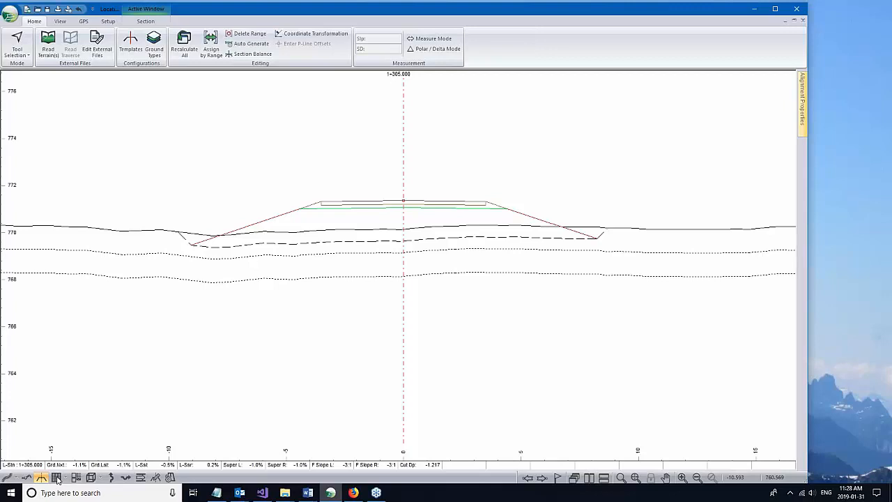
{"action": "left_click", "coordinate": [57, 479]}
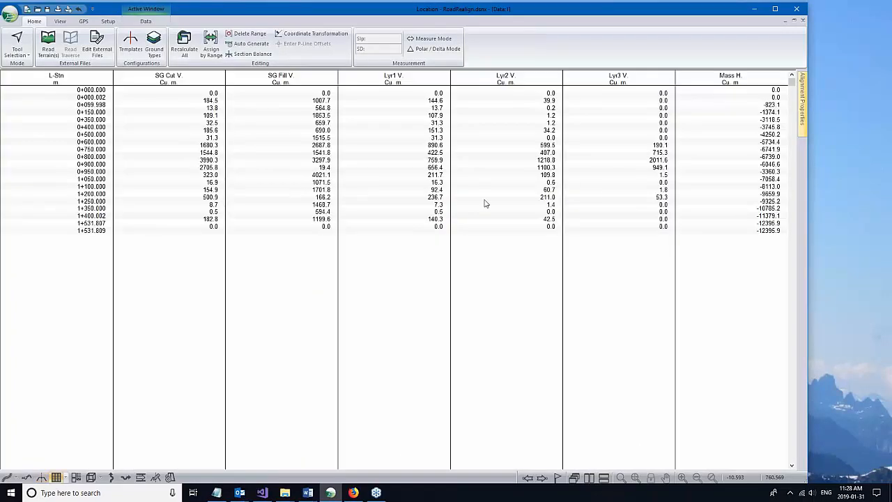
{"action": "right_click", "coordinate": [440, 277]}
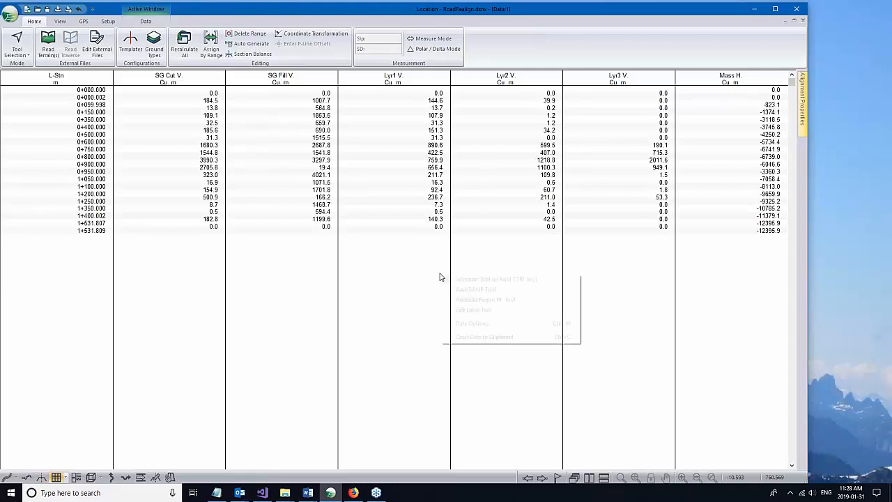
{"action": "left_click", "coordinate": [473, 325]}
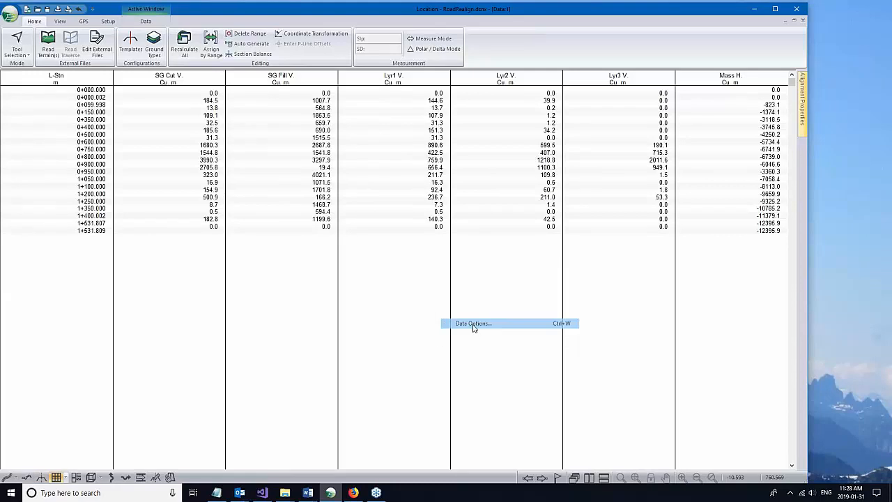
Step: Expand Volumes General and review the Lyr1–Lyr3 V. and Srf1 V. field descriptions
{"action": "left_click_drag", "start_coordinate": [397, 215], "coordinate": [397, 241]}
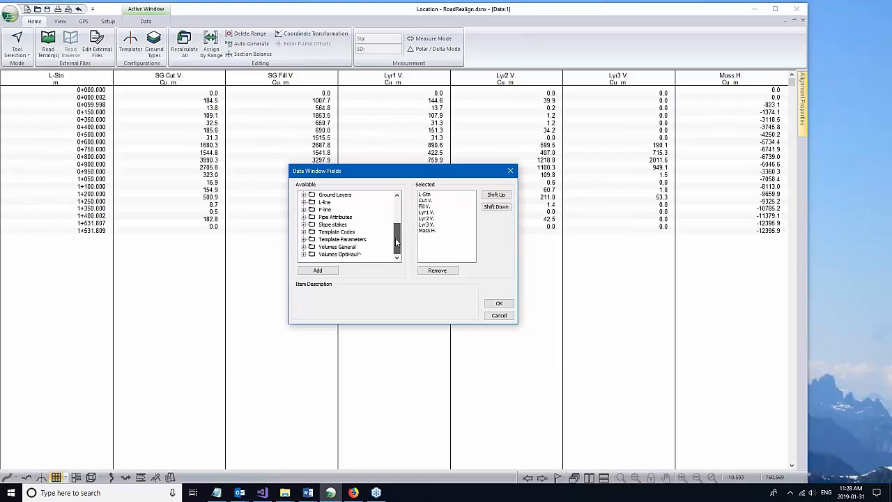
{"action": "left_click", "coordinate": [303, 246]}
{"action": "left_click", "coordinate": [338, 224]}
{"action": "left_click", "coordinate": [339, 231]}
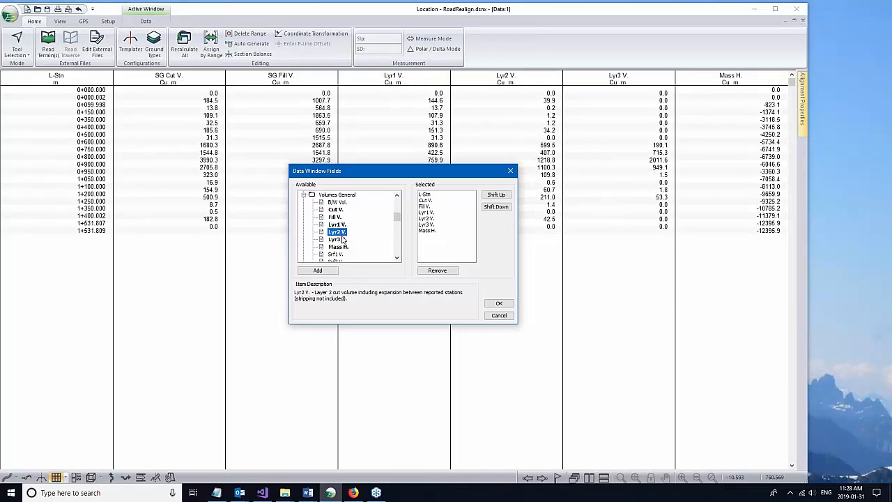
{"action": "left_click", "coordinate": [339, 239]}
{"action": "scroll", "coordinate": [398, 256], "scroll_direction": "down", "scroll_amount": 1}
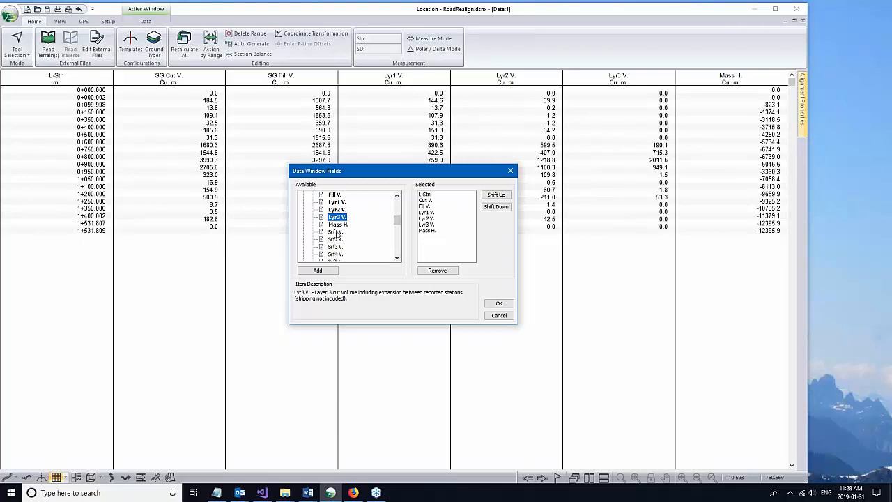
{"action": "left_click", "coordinate": [336, 232]}
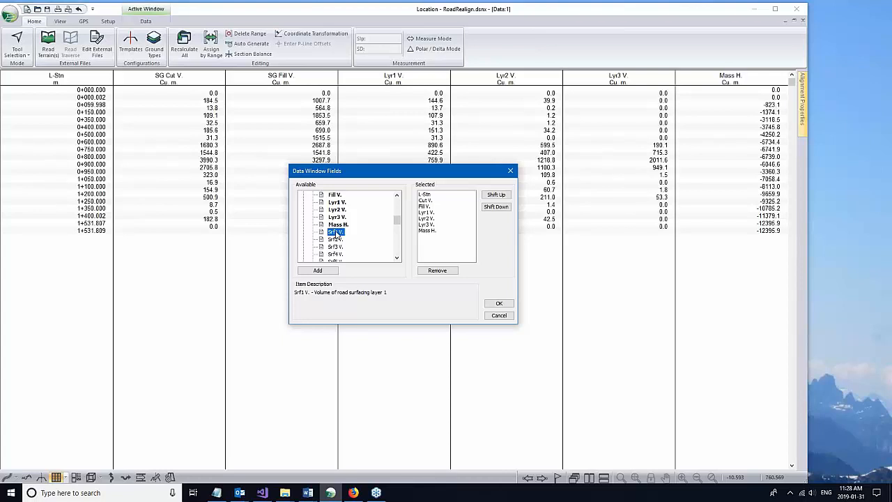
Step: Add Srf2 V. and Srf3 V. as displayed table fields, leaving out Srf1 V
{"action": "double_click", "coordinate": [336, 232]}
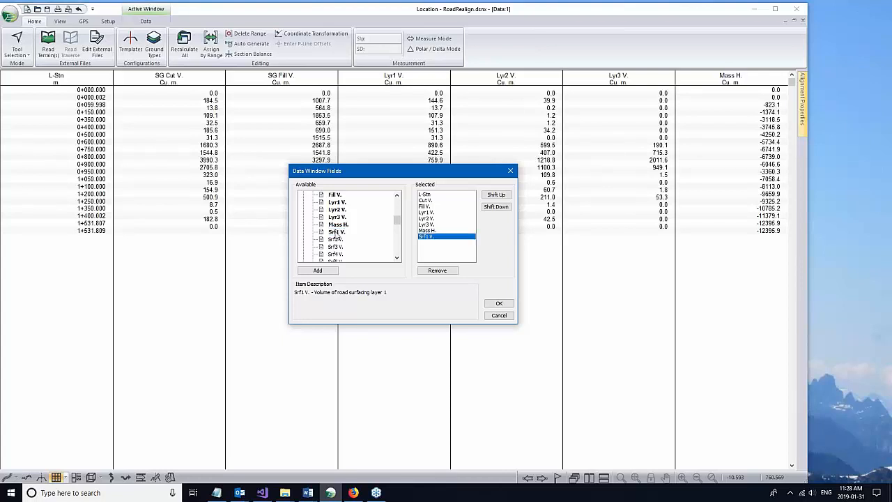
{"action": "left_click", "coordinate": [431, 271]}
{"action": "double_click", "coordinate": [336, 239]}
{"action": "double_click", "coordinate": [333, 248]}
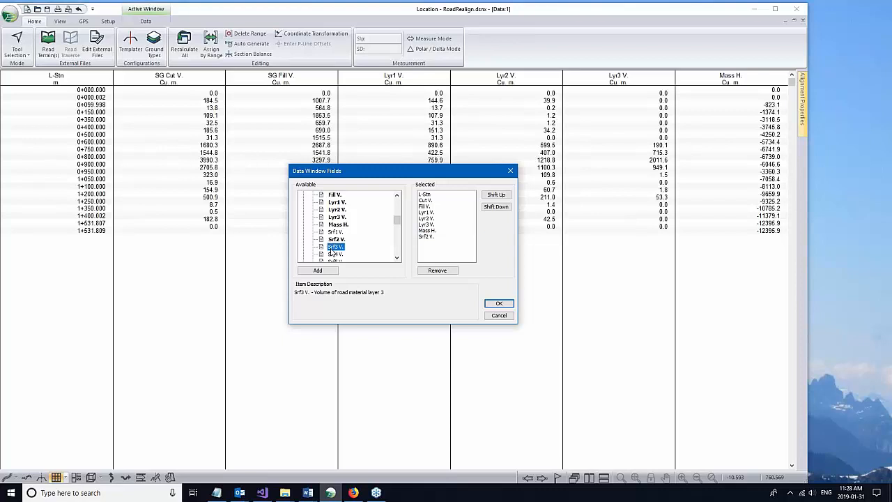
{"action": "left_click", "coordinate": [497, 304]}
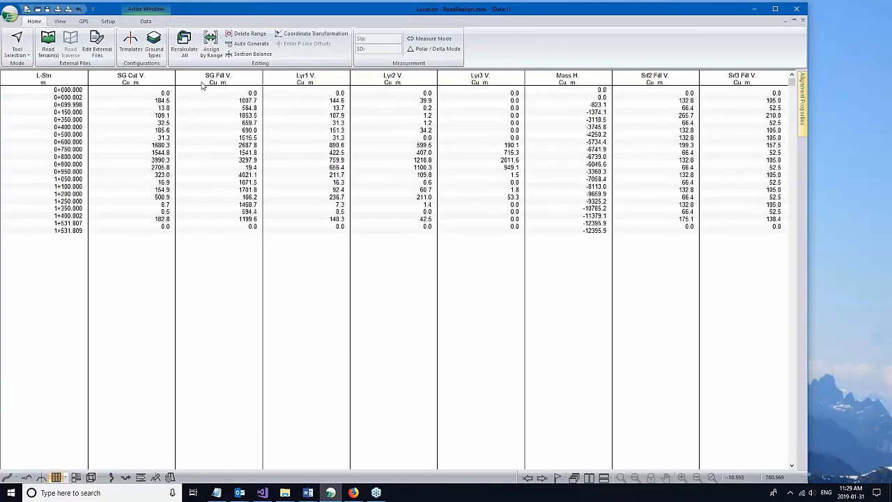
Step: Reposition the program window, restore the Data:1 window and maximize the Section window
{"action": "left_click_drag", "start_coordinate": [536, 13], "coordinate": [564, 16]}
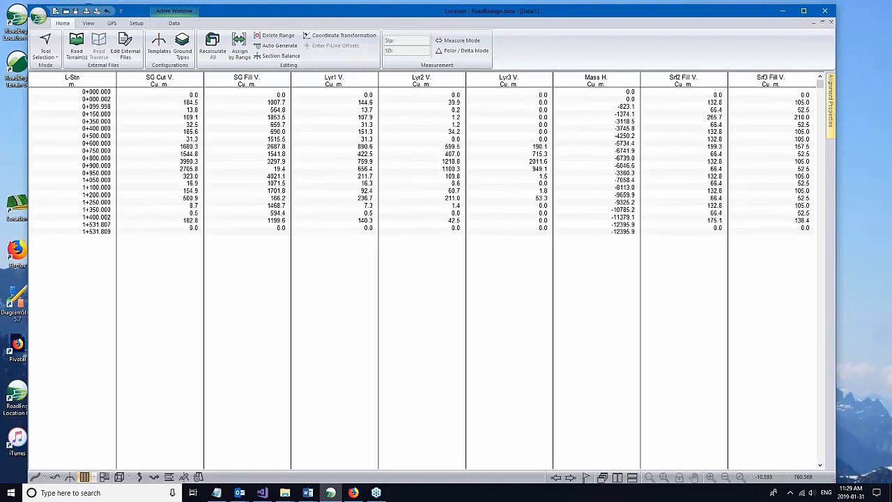
{"action": "left_click_drag", "start_coordinate": [566, 5], "coordinate": [594, 30]}
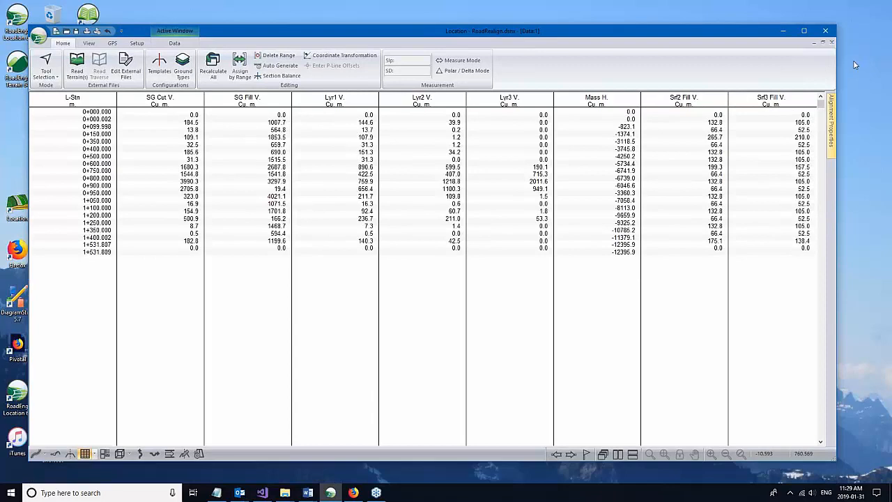
{"action": "left_click", "coordinate": [823, 43]}
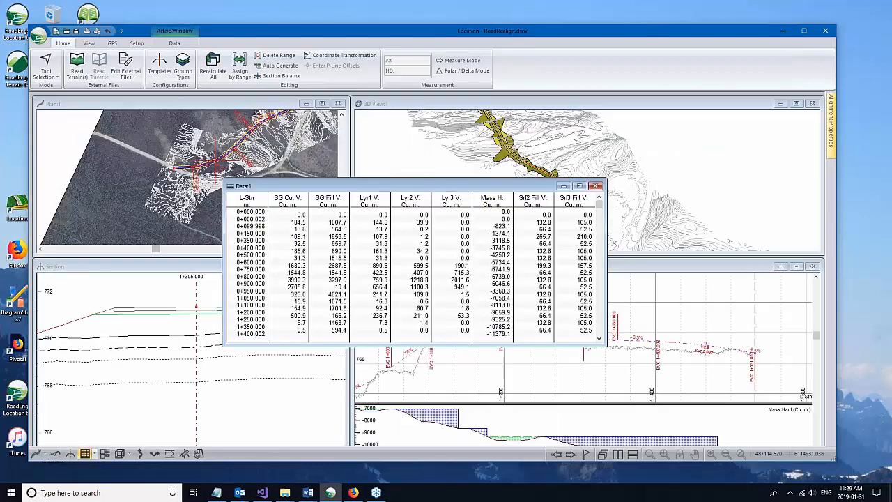
{"action": "left_click", "coordinate": [132, 267]}
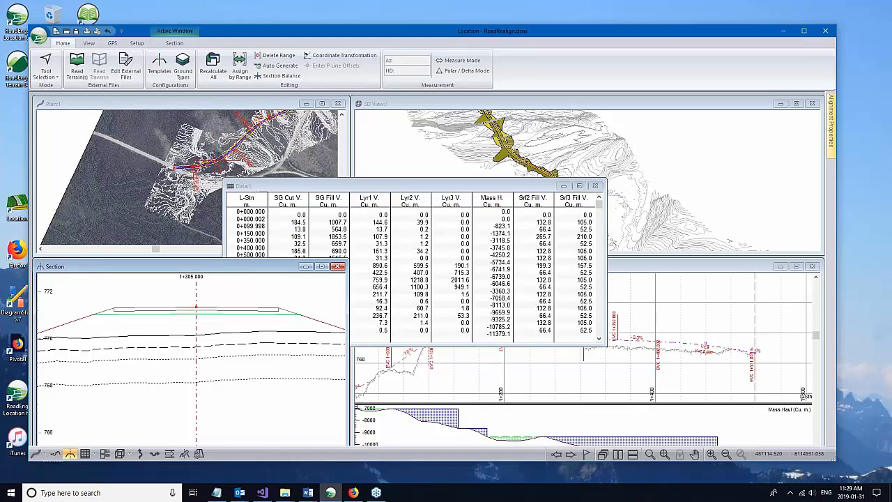
{"action": "double_click", "coordinate": [133, 267]}
Step: In the template editor, move Rural I-left down the component list, then back to first
{"action": "left_click", "coordinate": [160, 65]}
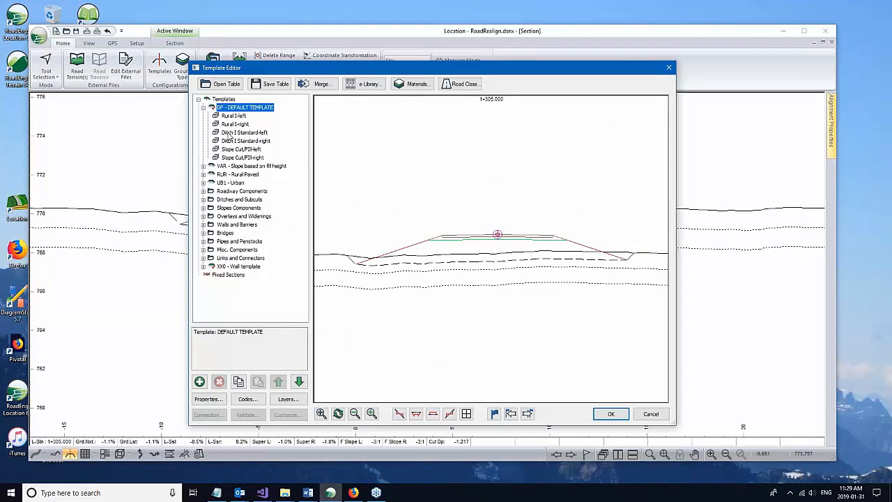
{"action": "key", "text": "Down"}
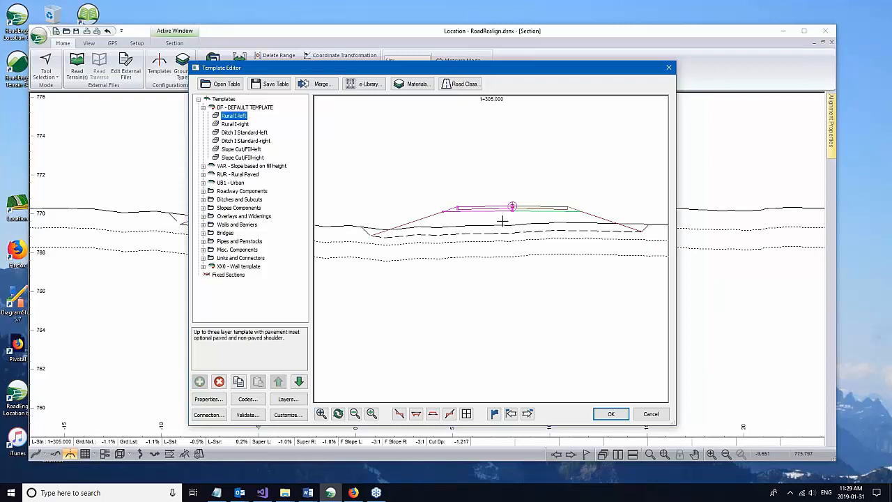
{"action": "mouse_move", "coordinate": [457, 215]}
{"action": "left_click", "coordinate": [302, 379]}
{"action": "left_click", "coordinate": [302, 380]}
{"action": "left_click", "coordinate": [302, 380]}
{"action": "left_click", "coordinate": [303, 380]}
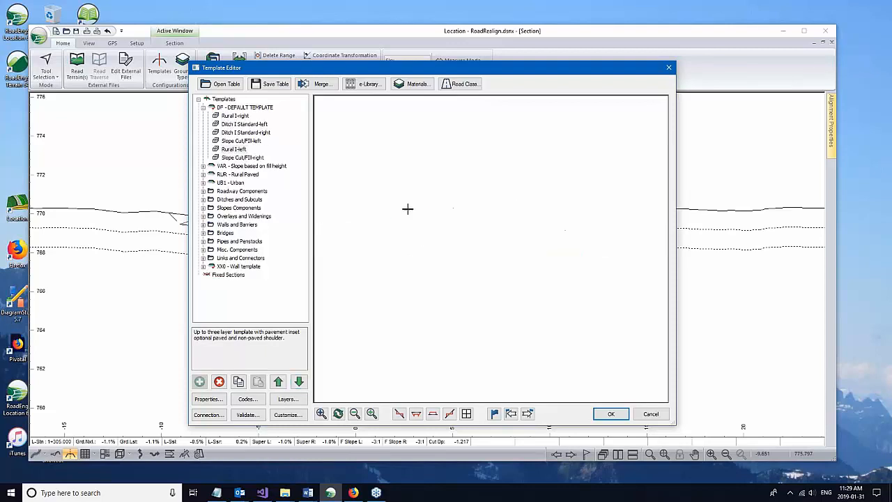
{"action": "left_click", "coordinate": [233, 149]}
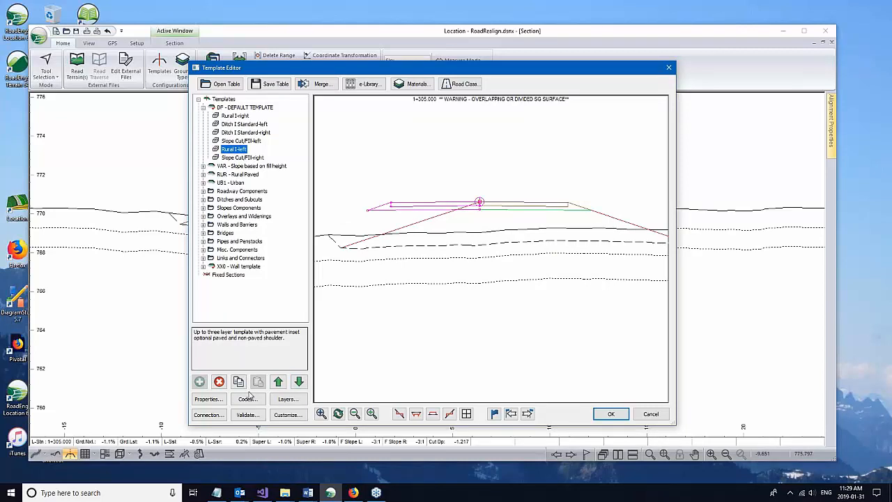
{"action": "left_click", "coordinate": [298, 382]}
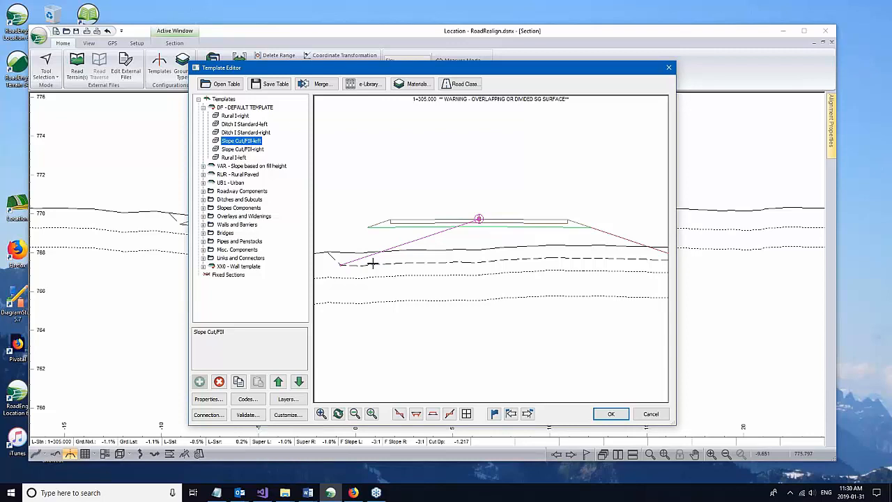
{"action": "left_click", "coordinate": [236, 159]}
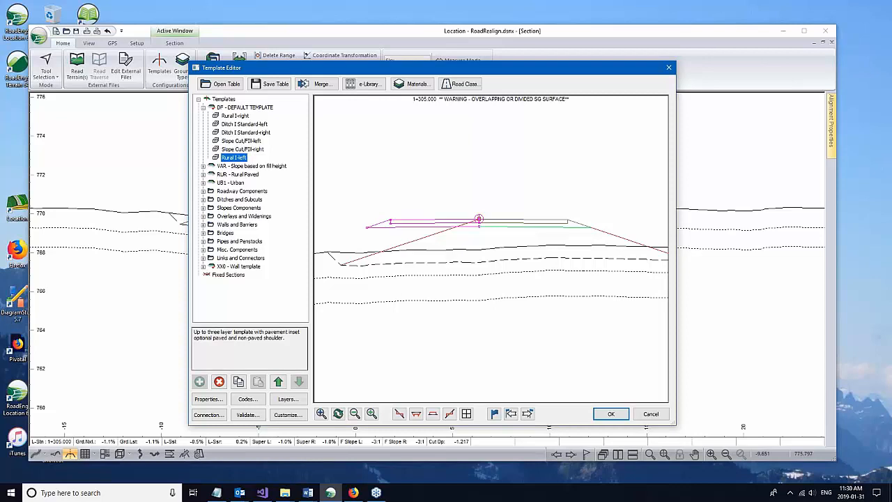
{"action": "left_click", "coordinate": [278, 382]}
{"action": "left_click", "coordinate": [278, 382]}
{"action": "left_click", "coordinate": [278, 382]}
{"action": "left_click", "coordinate": [278, 382]}
{"action": "left_click", "coordinate": [278, 382]}
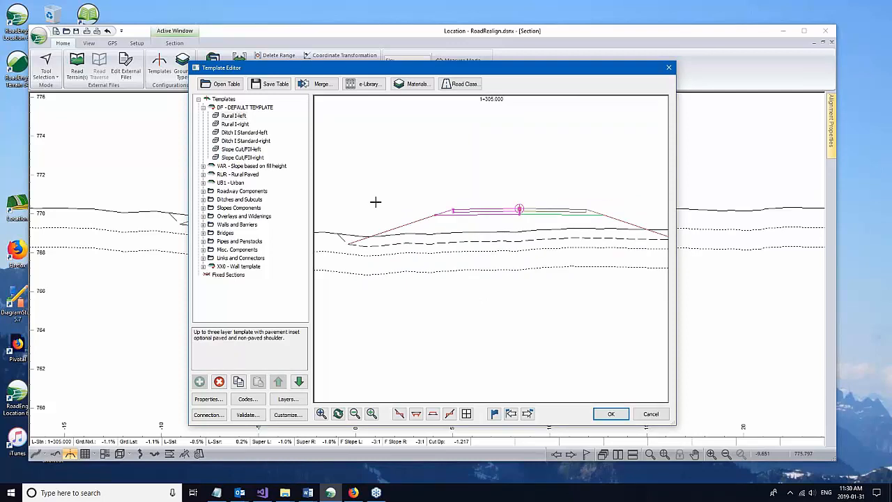
{"action": "left_click", "coordinate": [234, 124]}
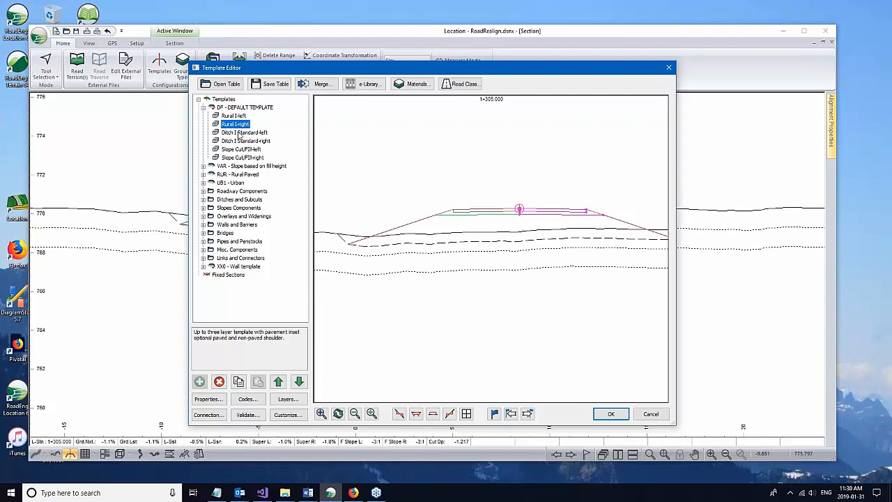
{"action": "left_click", "coordinate": [242, 132]}
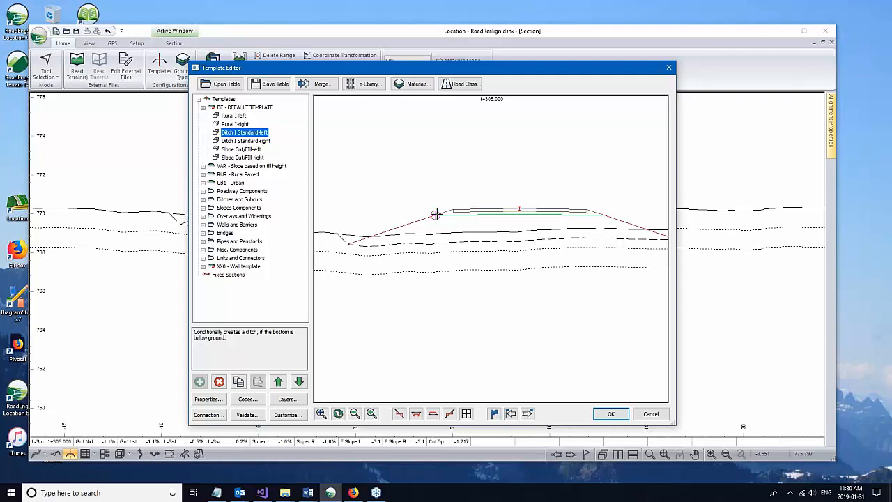
{"action": "left_click", "coordinate": [238, 116]}
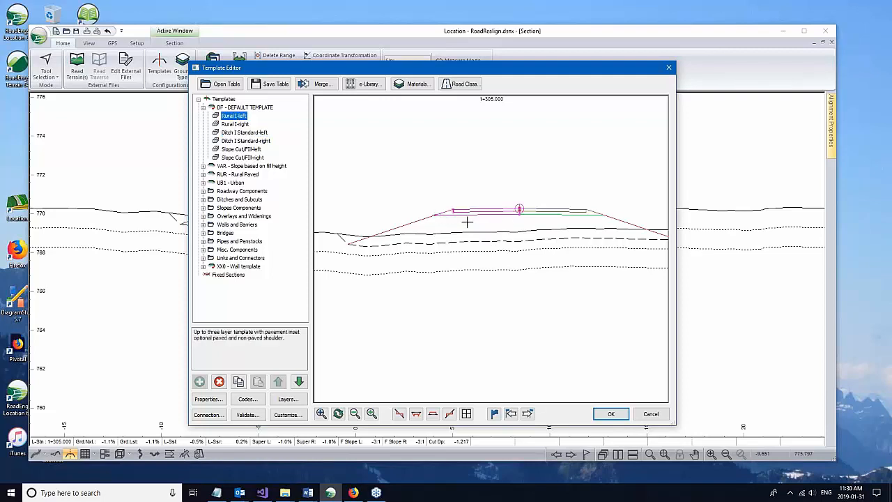
{"action": "mouse_move", "coordinate": [475, 221]}
{"action": "left_click", "coordinate": [237, 134]}
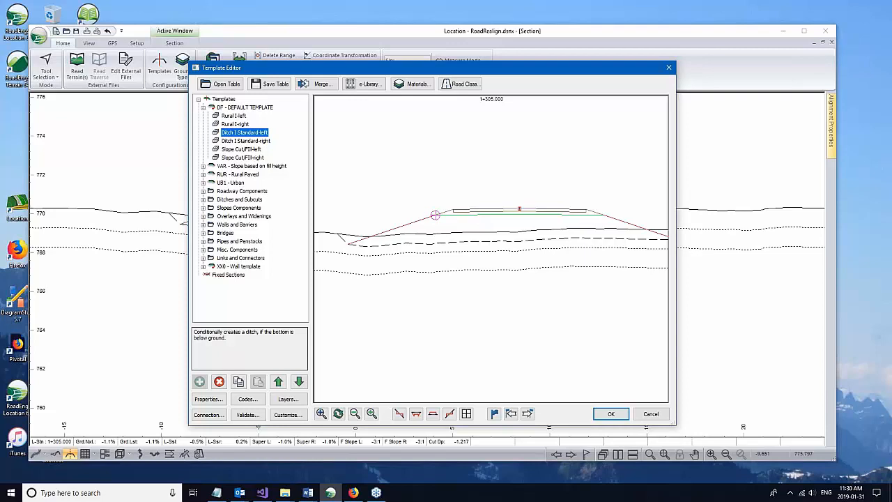
{"action": "left_click", "coordinate": [209, 415]}
{"action": "left_click", "coordinate": [495, 288]}
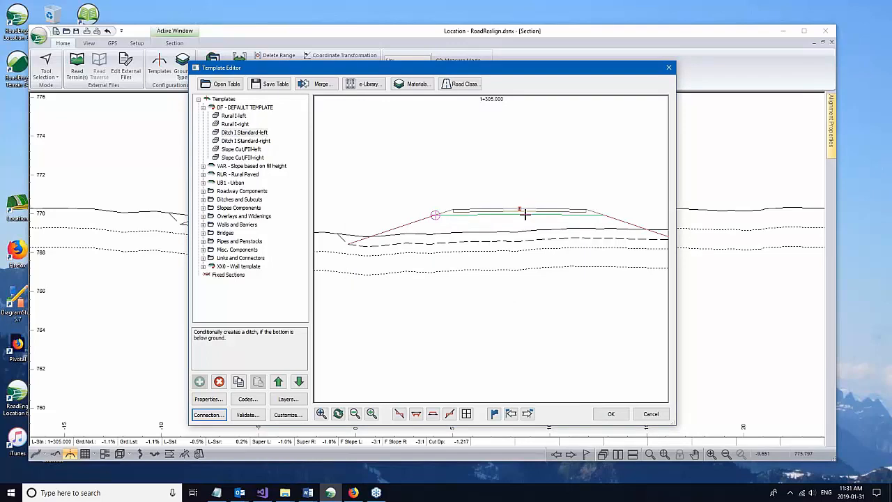
{"action": "mouse_move", "coordinate": [520, 208]}
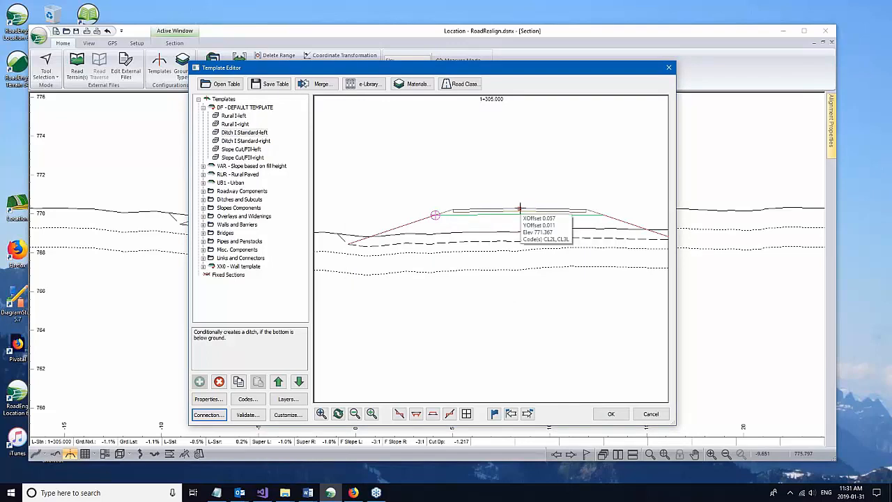
{"action": "scroll", "coordinate": [520, 209], "scroll_direction": "down", "scroll_amount": 1}
{"action": "middle_click_drag", "start_coordinate": [520, 209], "coordinate": [487, 214]}
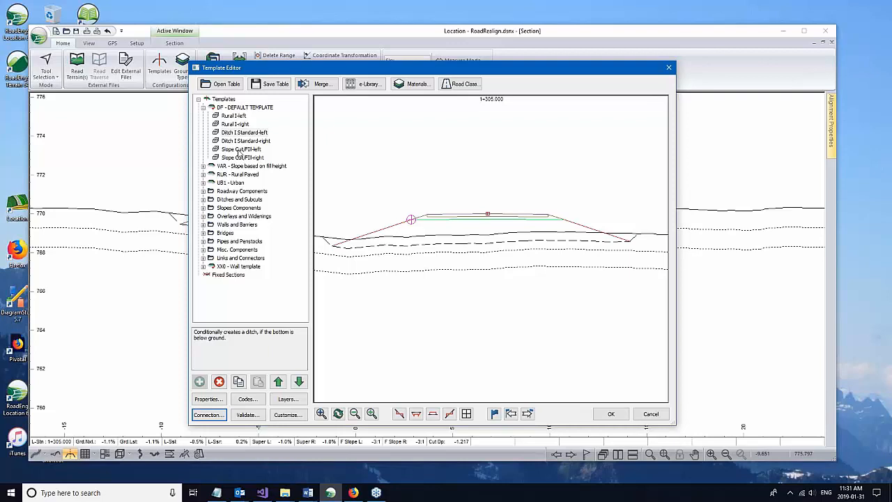
{"action": "left_click", "coordinate": [238, 151]}
{"action": "middle_click_drag", "start_coordinate": [466, 227], "coordinate": [479, 233]}
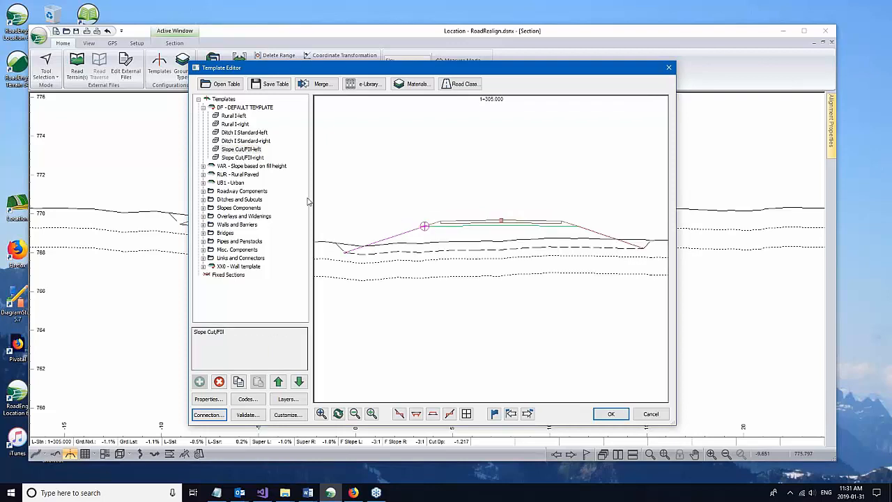
{"action": "left_click", "coordinate": [224, 153]}
{"action": "left_click", "coordinate": [209, 414]}
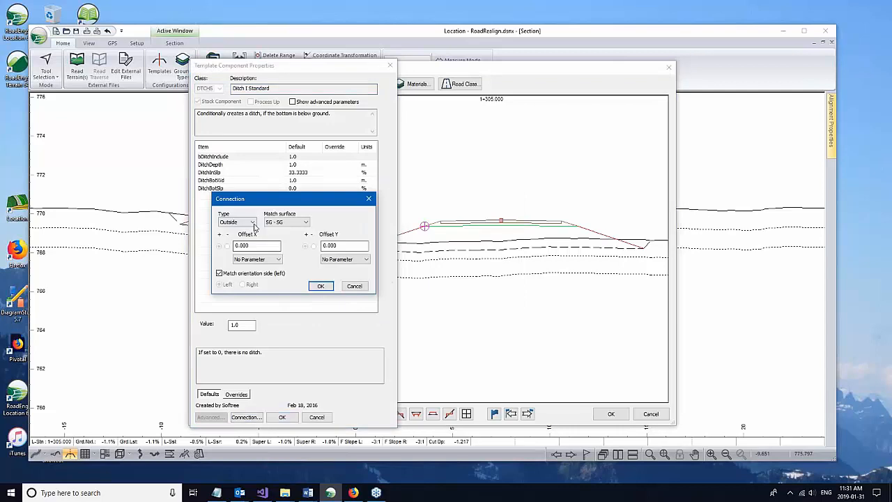
Step: Try a Point code connection for the ditch, cancel it, and close the template editor
{"action": "left_click", "coordinate": [237, 222]}
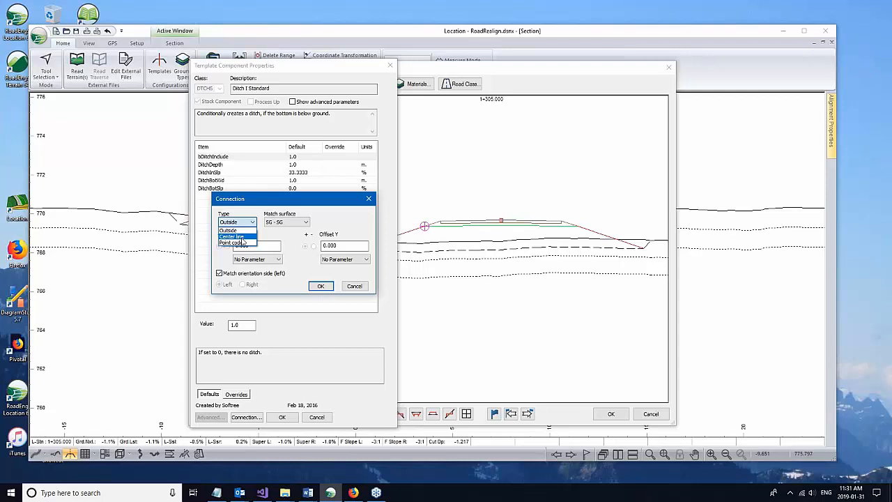
{"action": "left_click", "coordinate": [242, 242]}
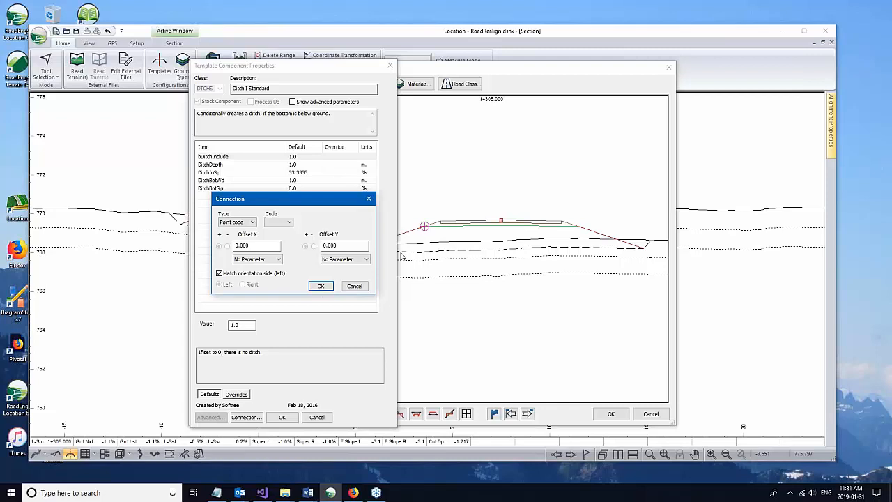
{"action": "left_click", "coordinate": [355, 286]}
{"action": "left_click", "coordinate": [317, 417]}
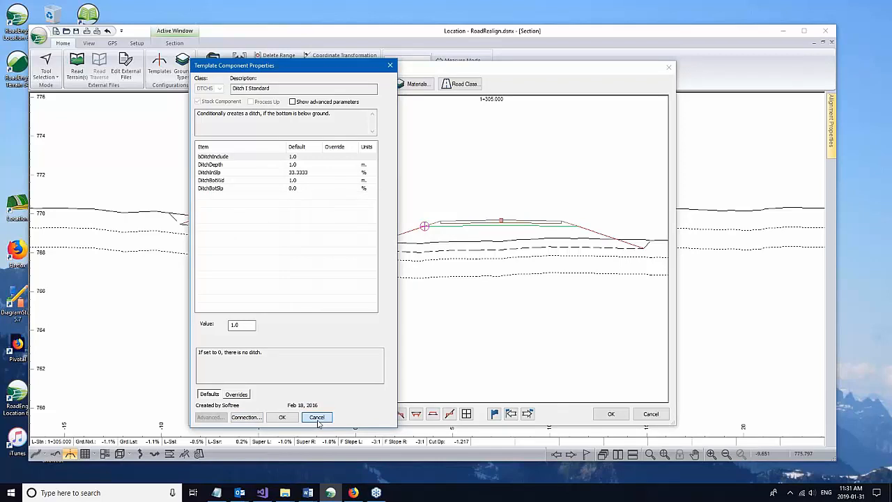
{"action": "left_click", "coordinate": [317, 417]}
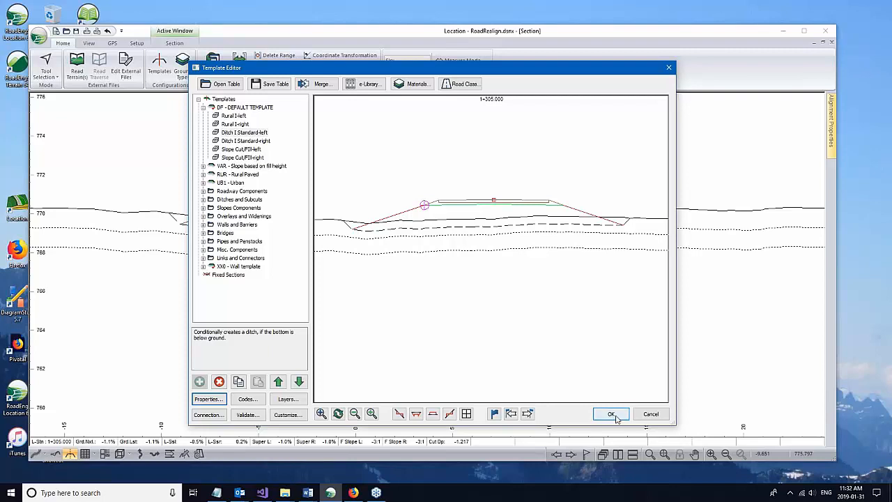
{"action": "middle_click_drag", "start_coordinate": [449, 291], "coordinate": [460, 290]}
{"action": "left_click", "coordinate": [653, 417]}
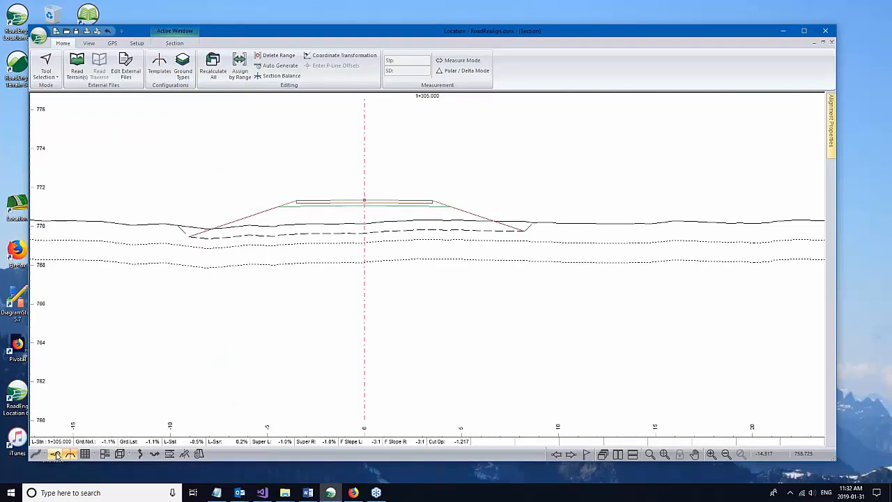
Step: In Profile view, zoom in to read the template's vertex codes at 0+815, then cancel
{"action": "left_click", "coordinate": [57, 455]}
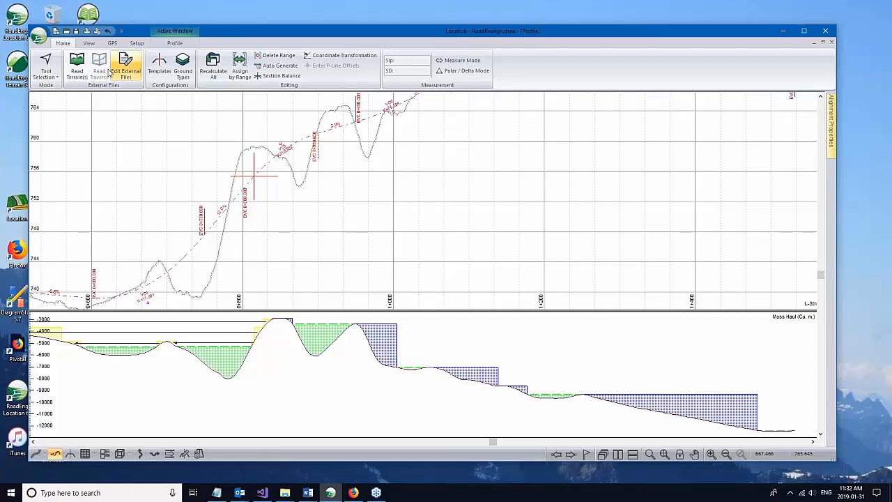
{"action": "left_click", "coordinate": [160, 66]}
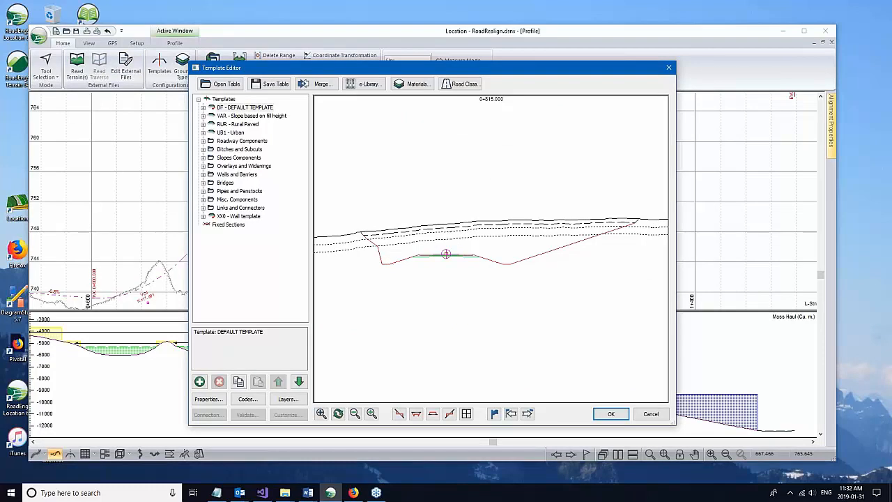
{"action": "scroll", "coordinate": [418, 277], "scroll_direction": "up", "scroll_amount": 2}
{"action": "mouse_move", "coordinate": [418, 276]}
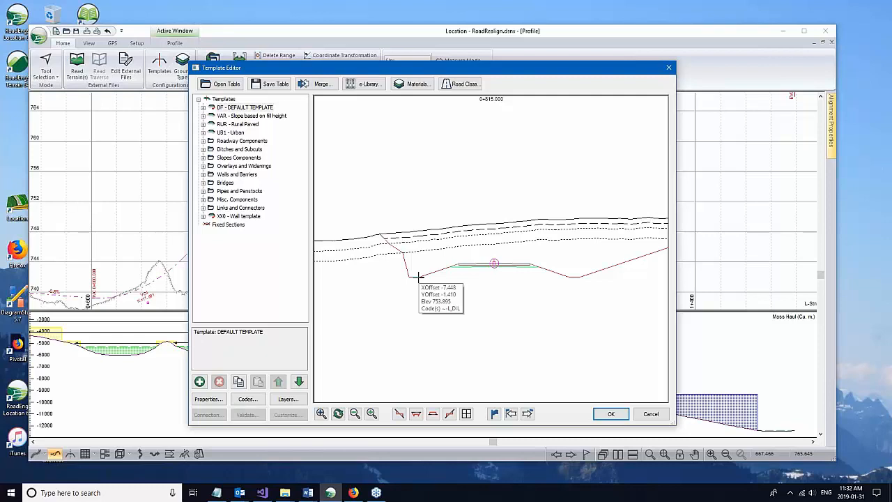
{"action": "scroll", "coordinate": [418, 277], "scroll_direction": "up", "scroll_amount": 1}
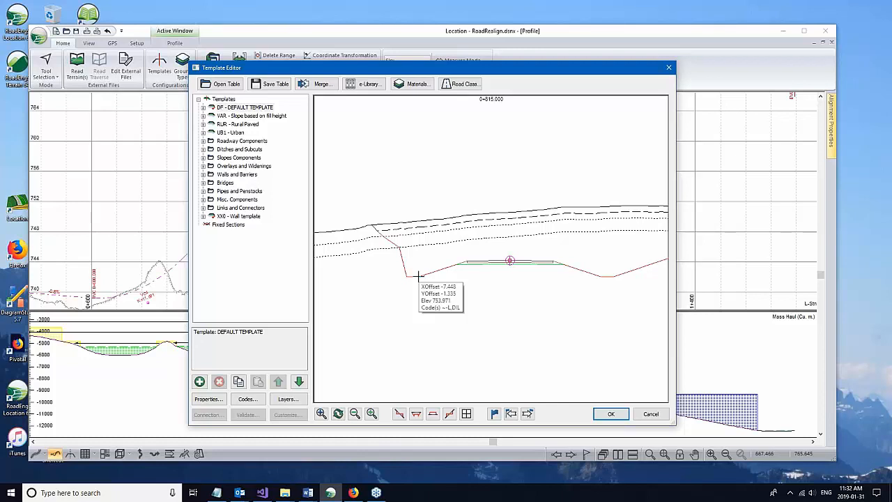
{"action": "mouse_move", "coordinate": [454, 261]}
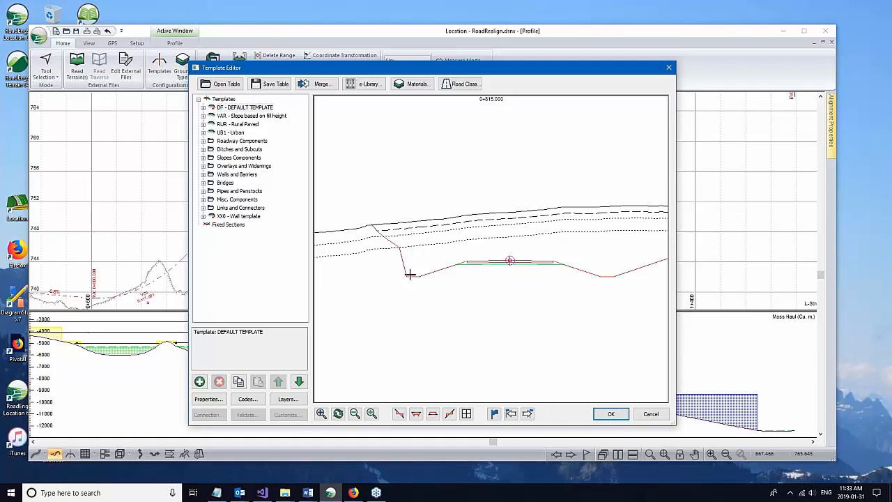
{"action": "left_click", "coordinate": [649, 416]}
Step: Add the DIL template code in yellow to the Profile Window Options and apply
{"action": "right_click", "coordinate": [409, 221]}
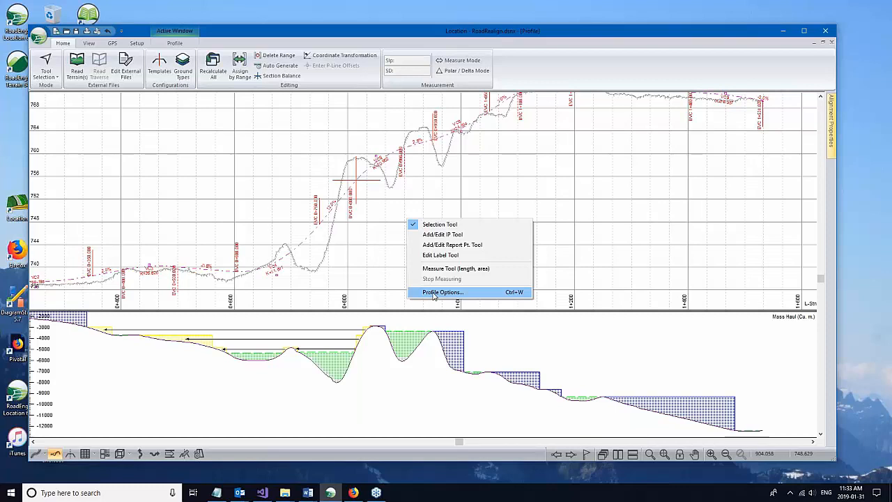
{"action": "left_click", "coordinate": [435, 293]}
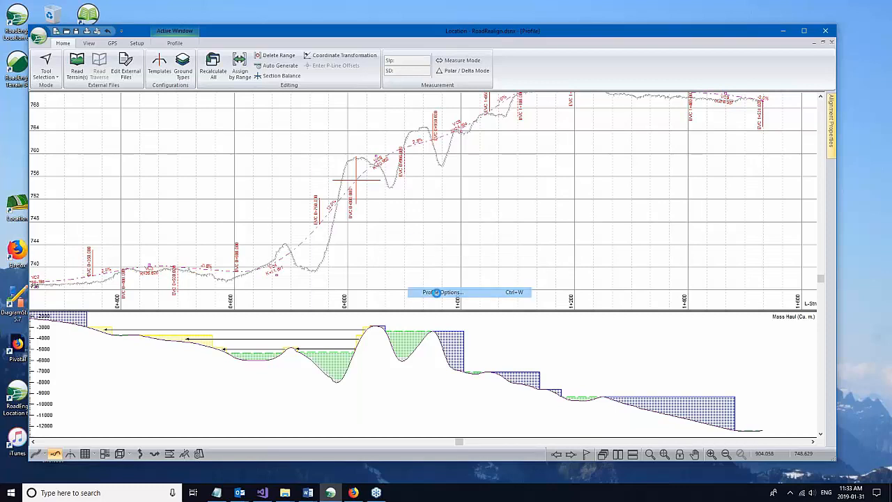
{"action": "left_click", "coordinate": [340, 260]}
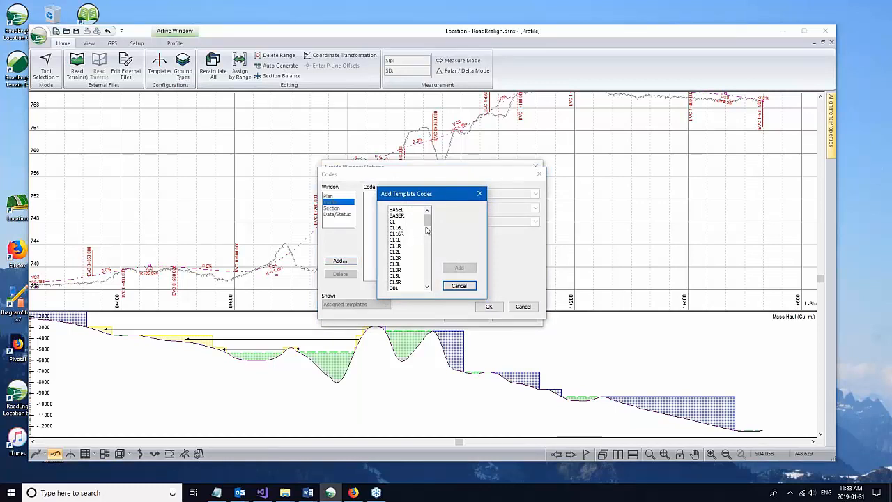
{"action": "left_click_drag", "start_coordinate": [428, 223], "coordinate": [429, 240]}
{"action": "left_click", "coordinate": [502, 195]}
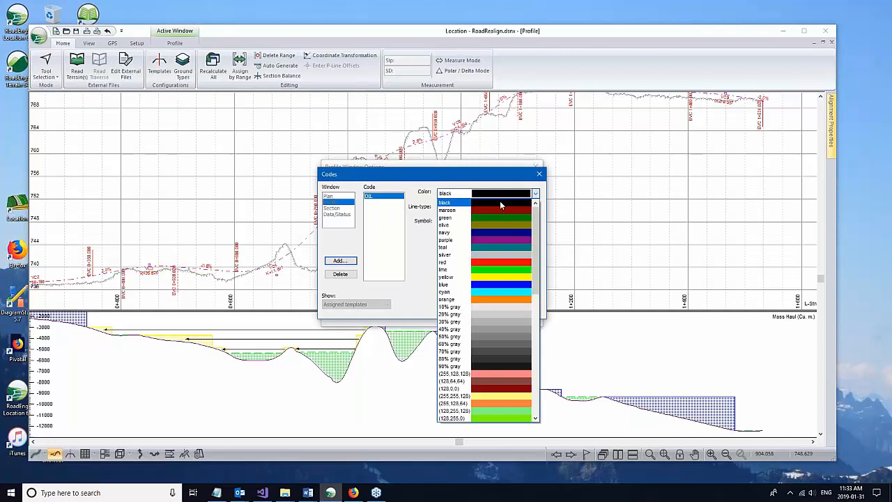
{"action": "left_click", "coordinate": [507, 278]}
{"action": "left_click", "coordinate": [515, 208]}
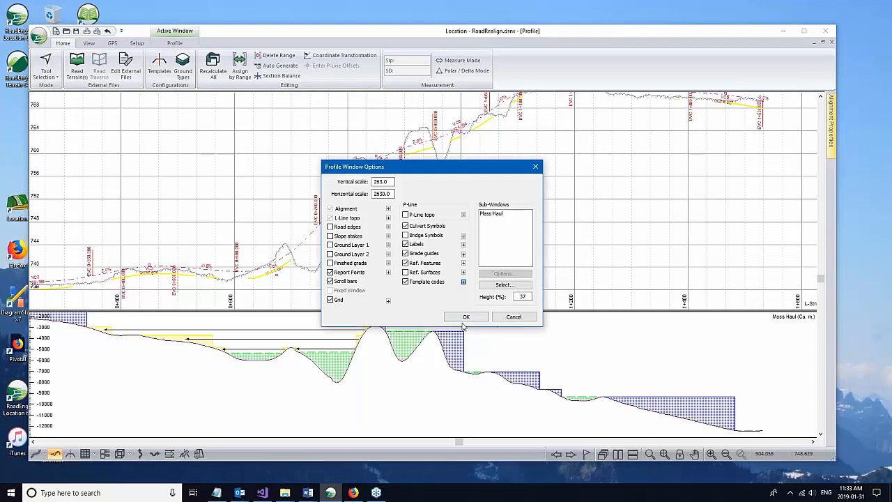
{"action": "left_click", "coordinate": [466, 318]}
{"action": "scroll", "coordinate": [179, 223], "scroll_direction": "up", "scroll_amount": 4}
{"action": "scroll", "coordinate": [431, 205], "scroll_direction": "down", "scroll_amount": 1}
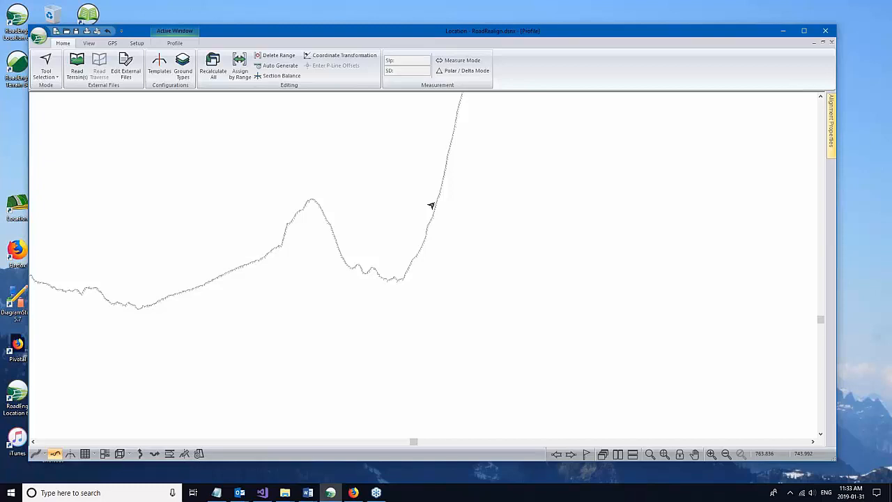
{"action": "scroll", "coordinate": [431, 205], "scroll_direction": "down", "scroll_amount": 1}
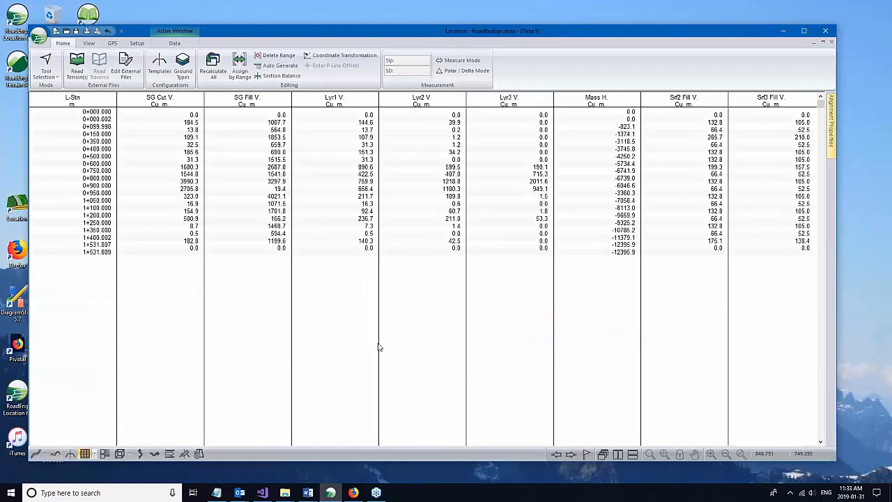
Step: Open the data table's Data Options and expand the Template Codes field group
{"action": "right_click", "coordinate": [379, 346]}
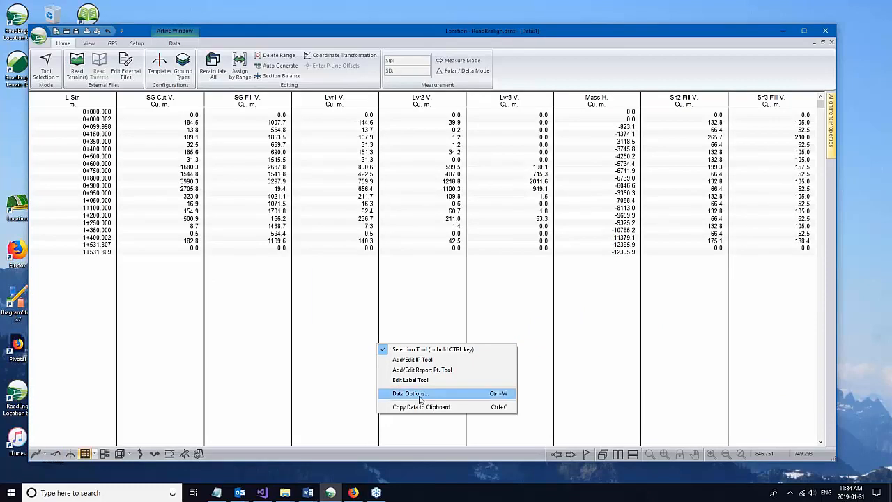
{"action": "left_click", "coordinate": [410, 393]}
{"action": "scroll", "coordinate": [355, 237], "scroll_direction": "down", "scroll_amount": 3}
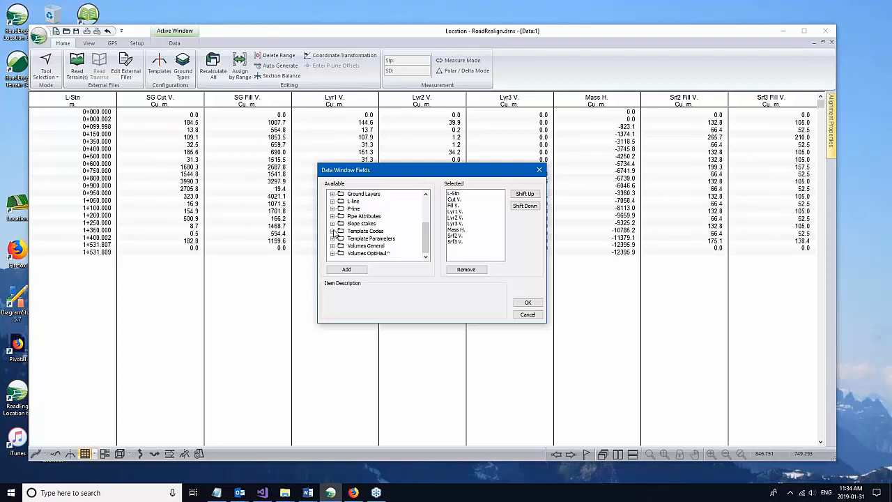
{"action": "left_click", "coordinate": [333, 230]}
{"action": "mouse_move", "coordinate": [426, 203]}
{"action": "left_mouse_down"}
{"action": "mouse_move", "coordinate": [435, 211]}
{"action": "mouse_move", "coordinate": [432, 200]}
{"action": "left_mouse_up"}
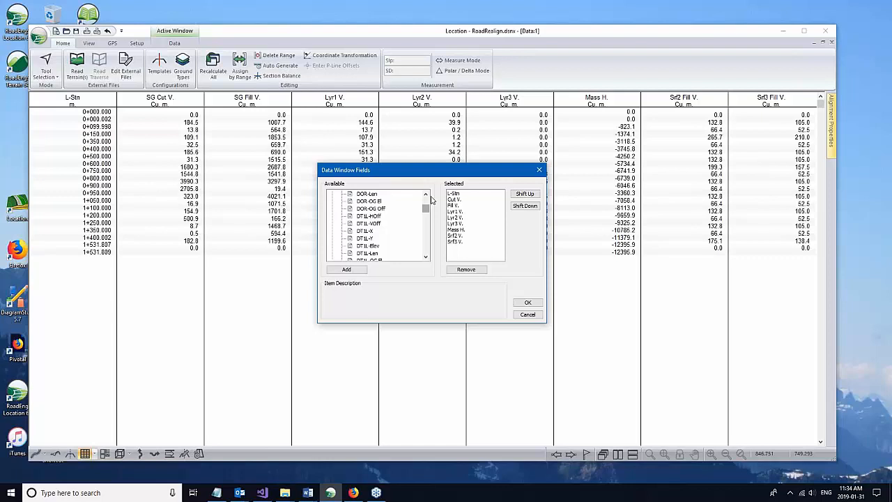
{"action": "left_click", "coordinate": [427, 195]}
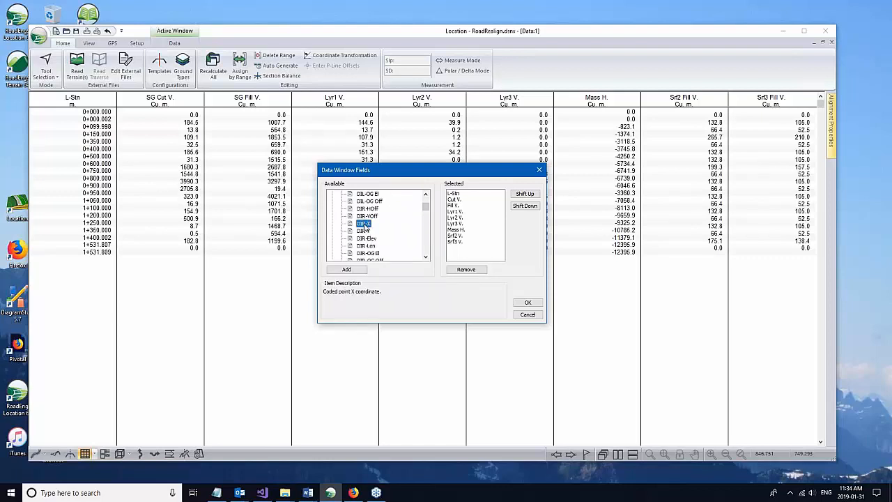
Step: Add DIR-X, DIR-Y and DIR-Elev columns, move DIR-X up the order, and apply
{"action": "left_click", "coordinate": [363, 224]}
{"action": "left_click", "coordinate": [364, 232]}
{"action": "left_click", "coordinate": [348, 270]}
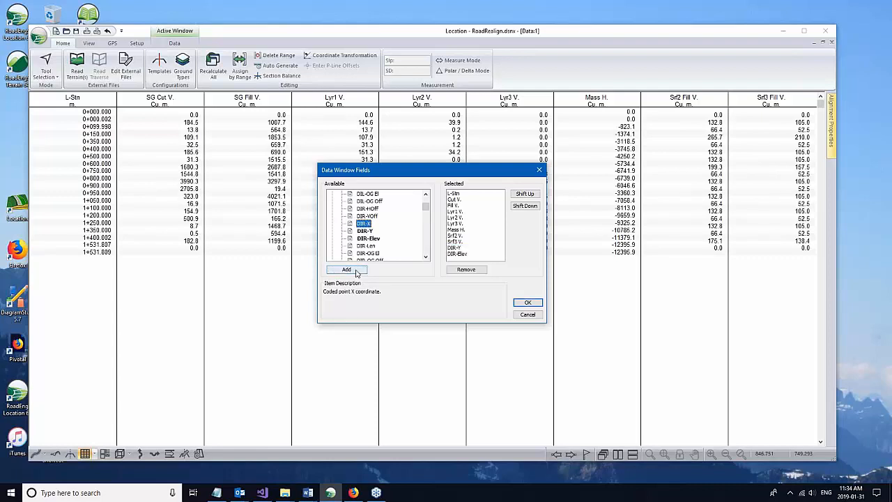
{"action": "left_click", "coordinate": [356, 271]}
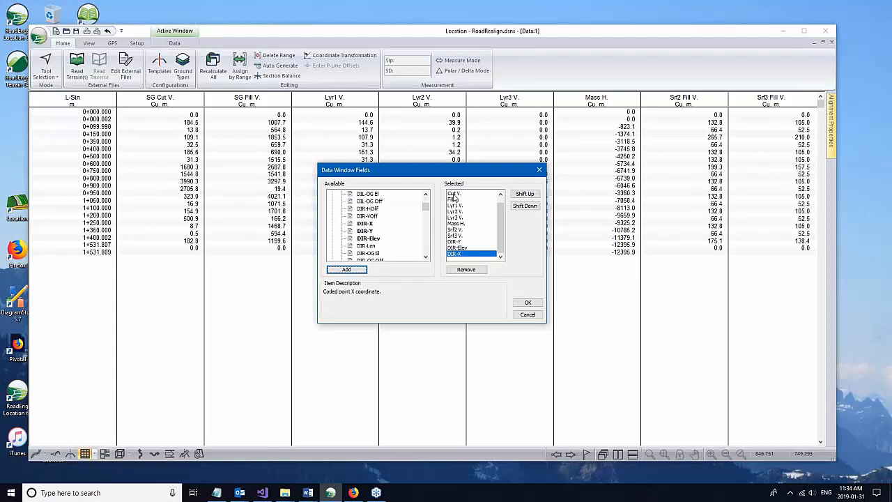
{"action": "left_click", "coordinate": [425, 194]}
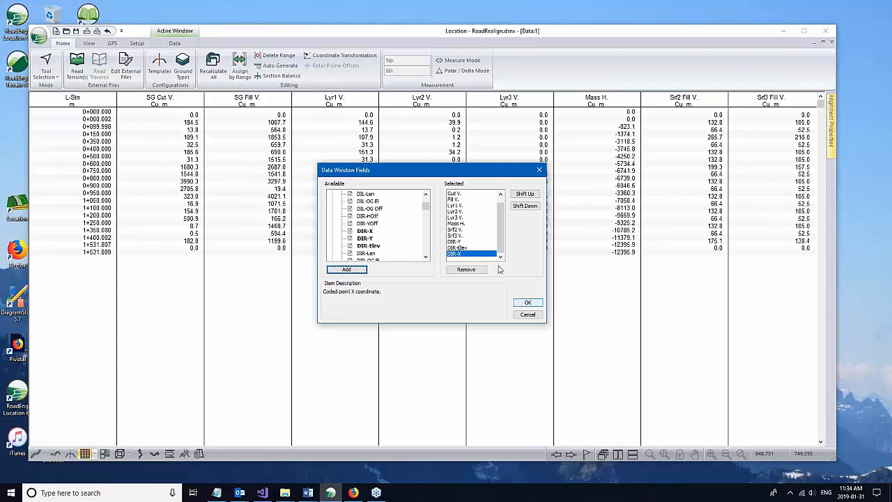
{"action": "left_click", "coordinate": [525, 194]}
{"action": "left_click", "coordinate": [525, 194]}
{"action": "left_click", "coordinate": [426, 195]}
{"action": "left_click", "coordinate": [426, 195]}
{"action": "left_click", "coordinate": [426, 194]}
{"action": "left_click", "coordinate": [427, 194]}
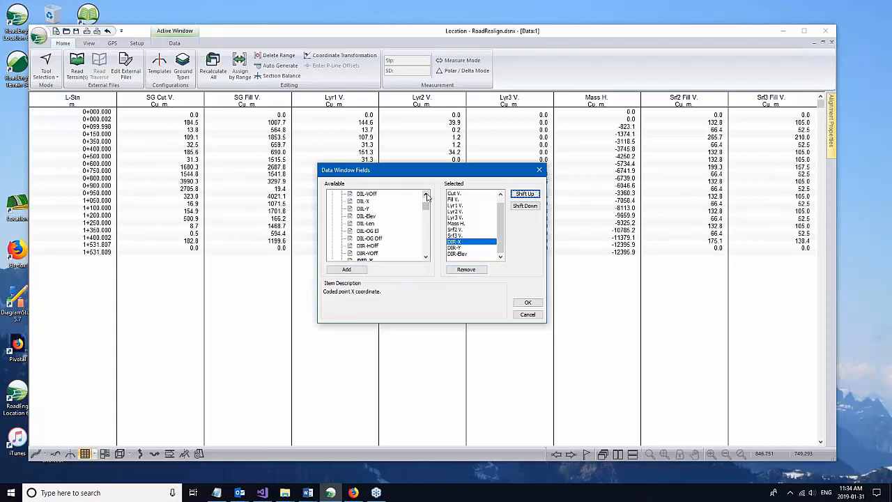
{"action": "left_click", "coordinate": [426, 195]}
{"action": "left_click", "coordinate": [427, 194]}
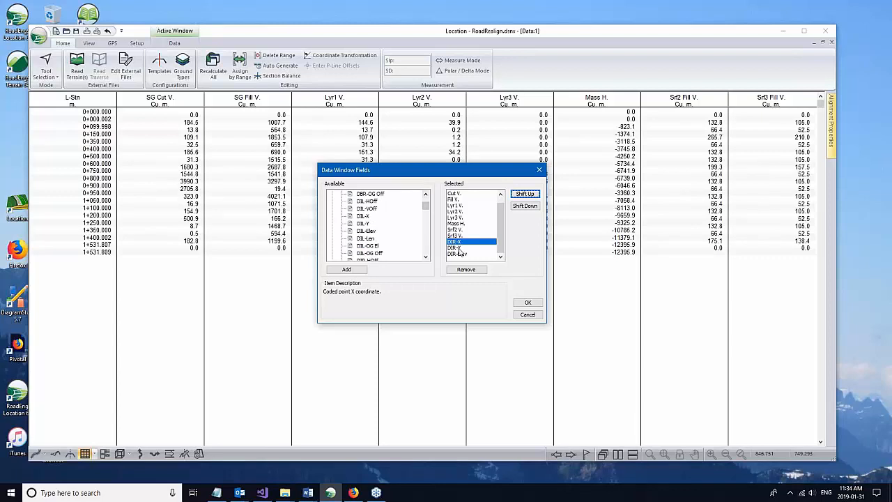
{"action": "left_click", "coordinate": [528, 302]}
{"action": "left_click", "coordinate": [425, 281]}
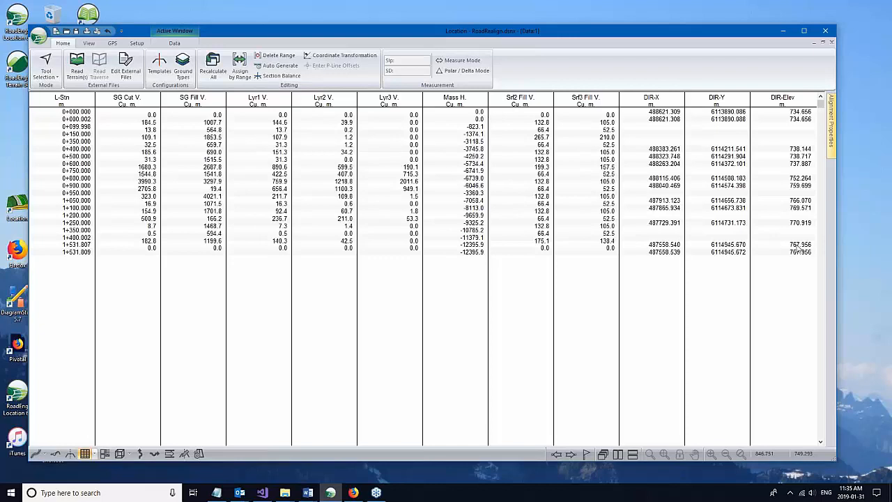
Step: Restore the data table, maximize the Section window and recentre on the road at 0+815.000
{"action": "right_click", "coordinate": [377, 286]}
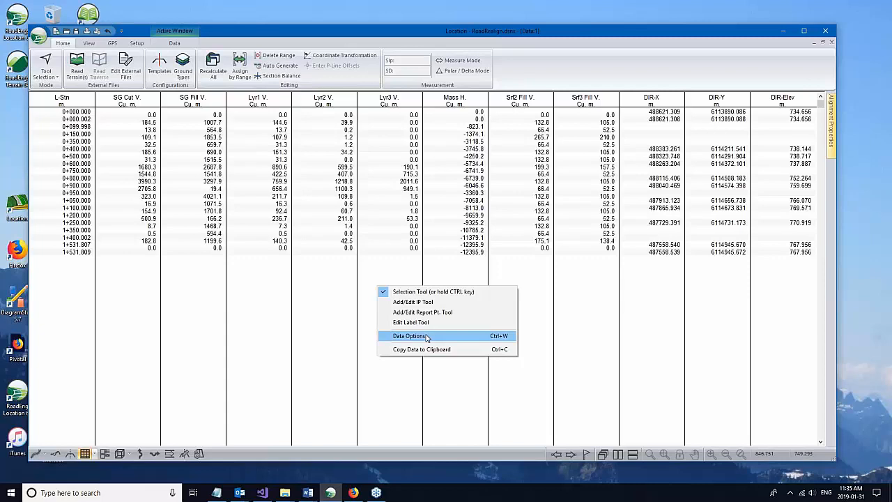
{"action": "left_click", "coordinate": [422, 350]}
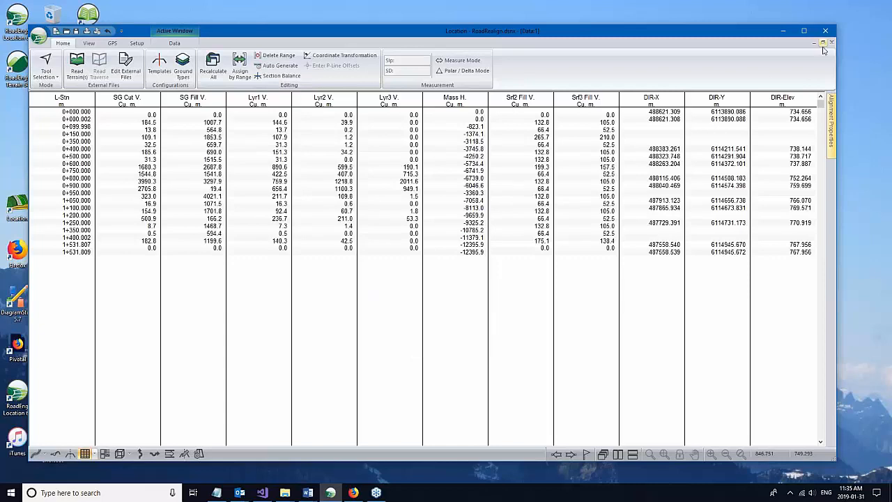
{"action": "left_click", "coordinate": [824, 42]}
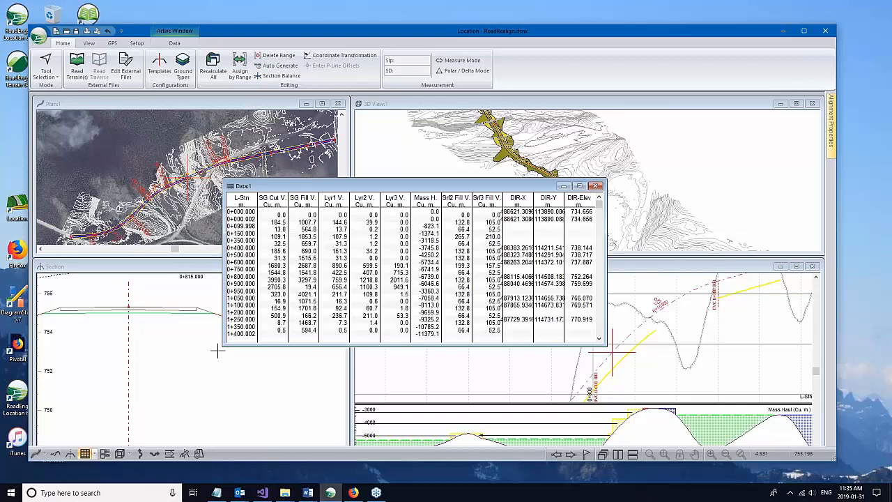
{"action": "double_click", "coordinate": [251, 267]}
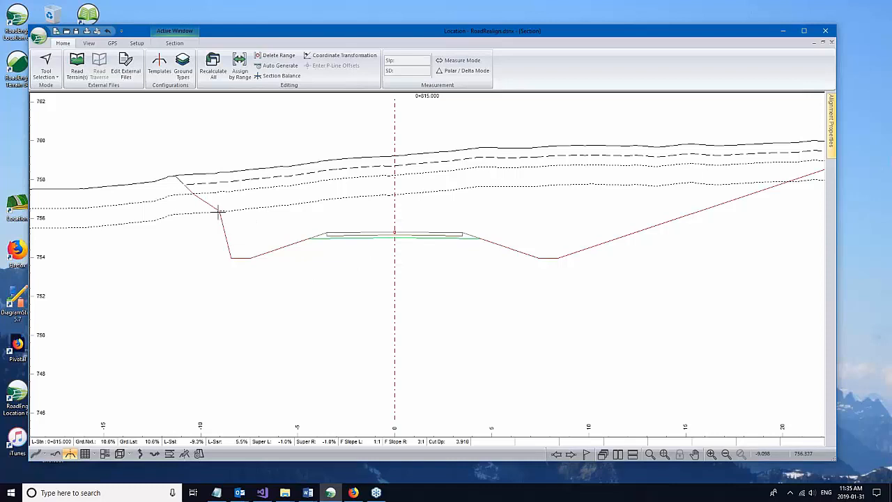
{"action": "middle_click_drag", "start_coordinate": [218, 211], "coordinate": [197, 222]}
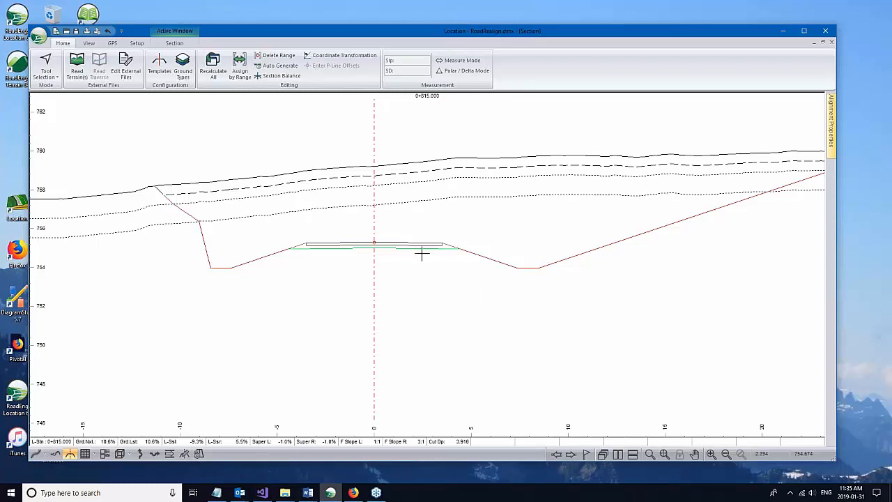
{"action": "scroll", "coordinate": [488, 216], "scroll_direction": "down", "scroll_amount": 3}
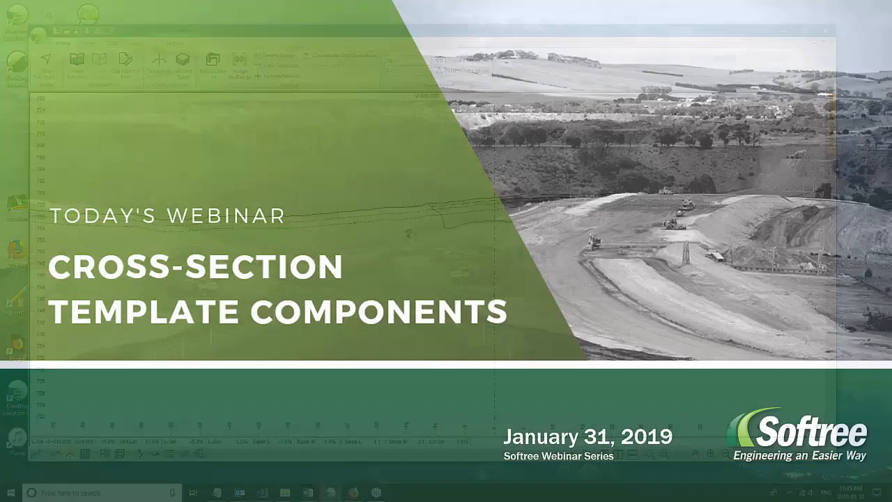